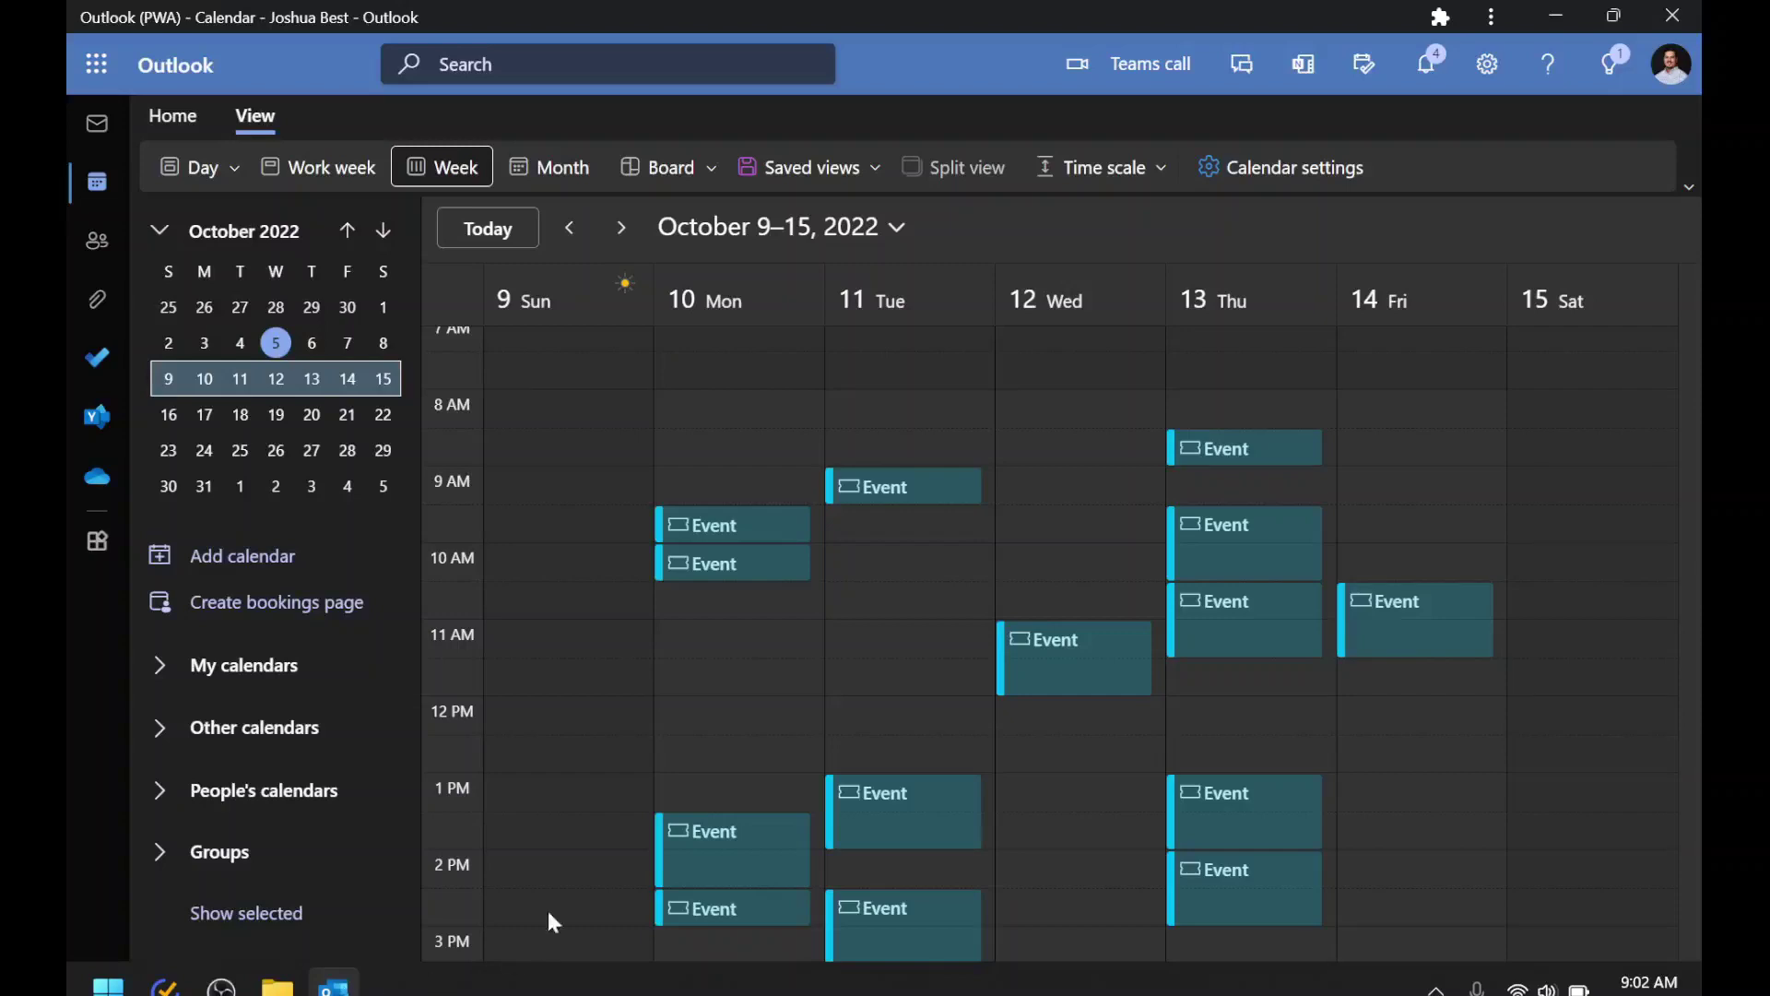
Step: Scroll Outlook's October 9–15 week grid down to show the 9 AM to 4 PM hours
scroll(645, 749, down, 3)
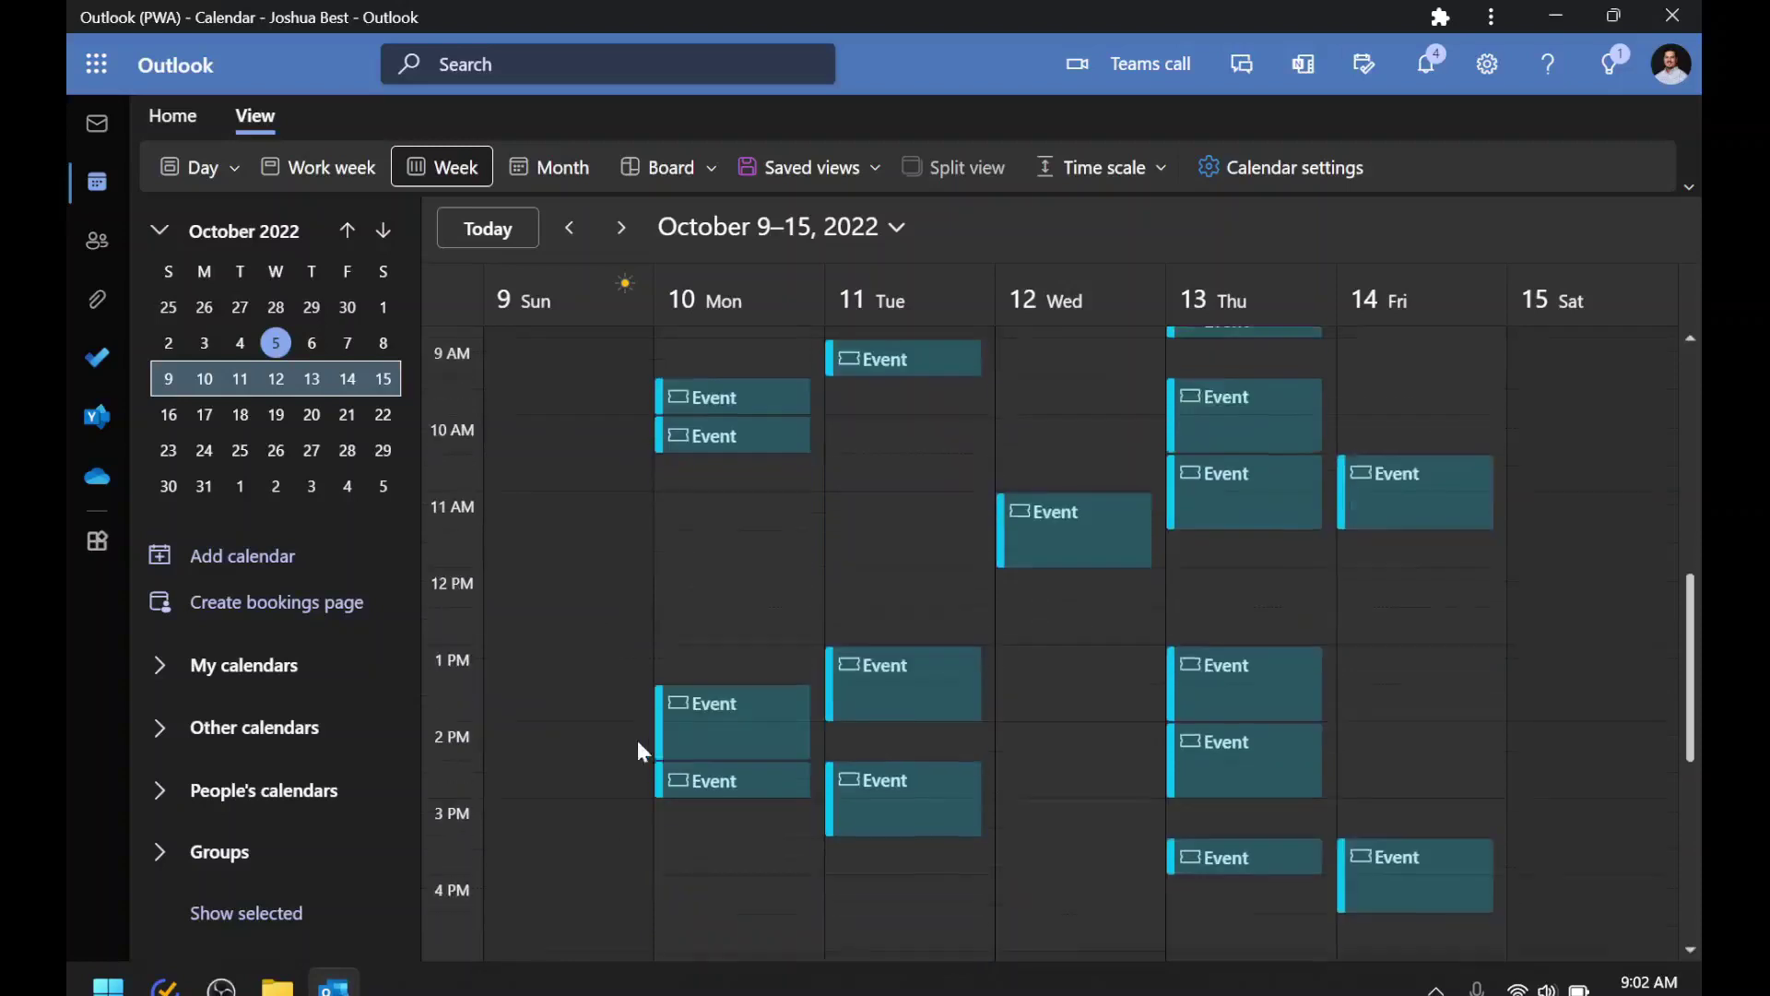
Step: Add a 'Focus' event at Monday 10:30 AM and stretch it to end at 12:30 PM
click(720, 498)
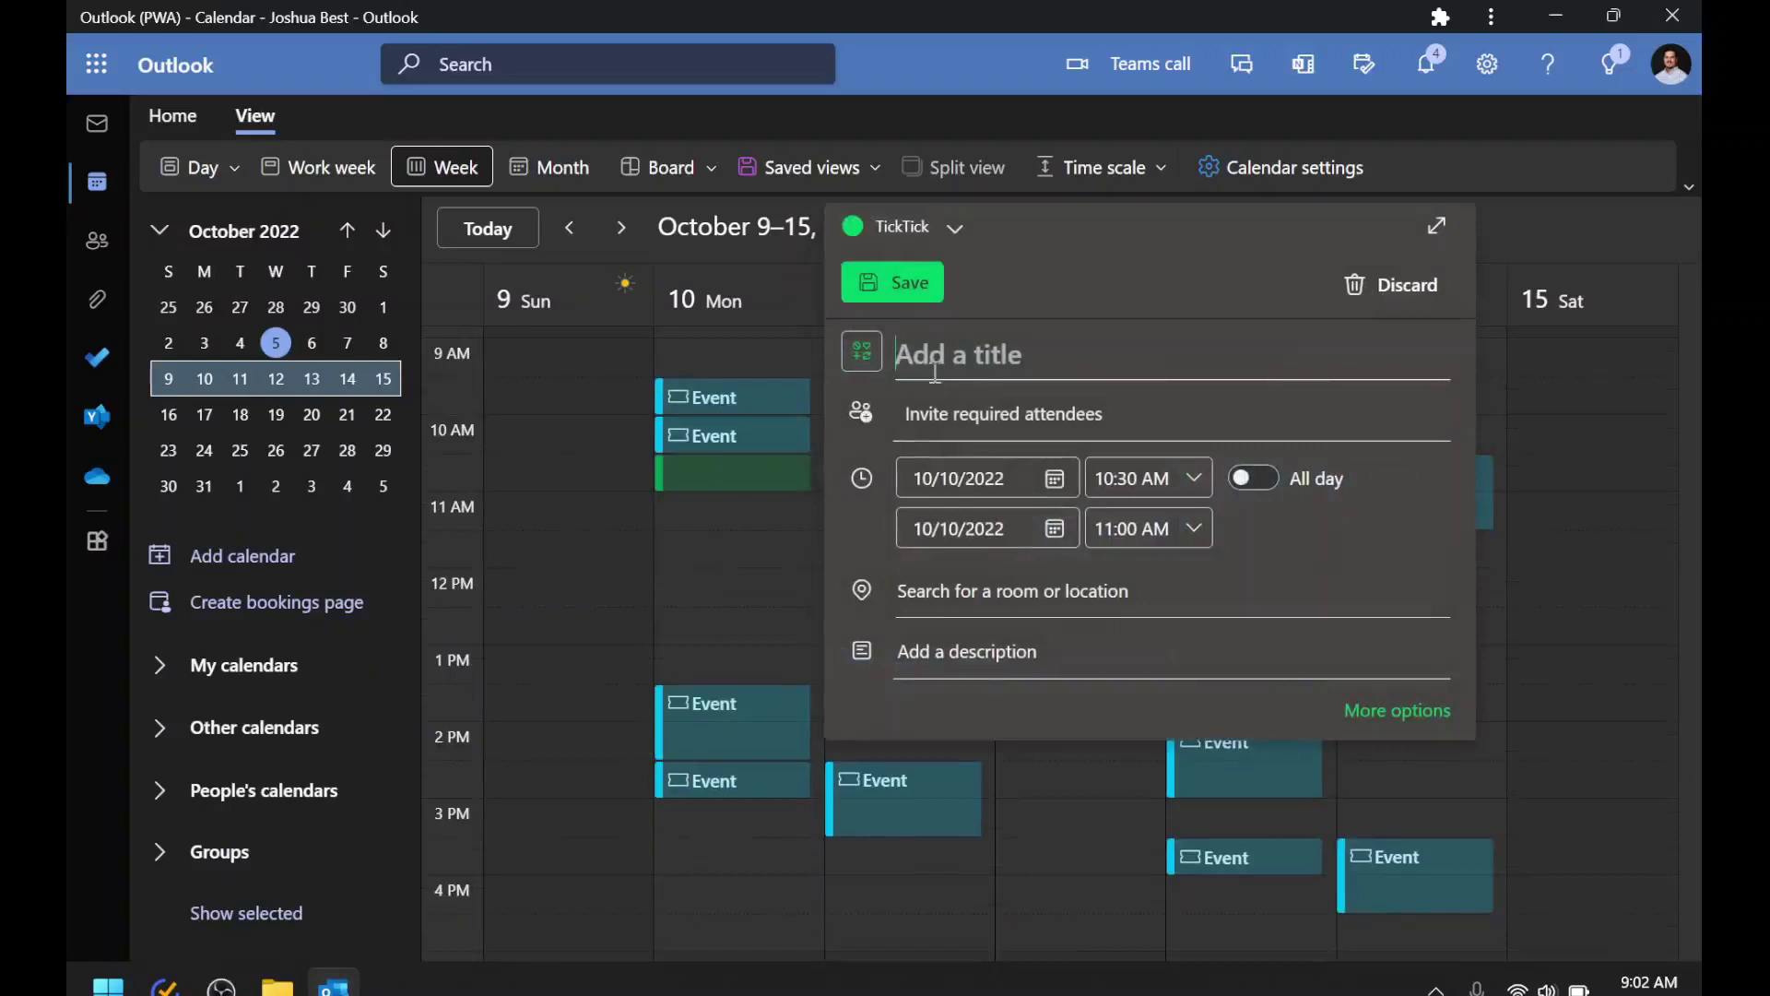
text(Focus)
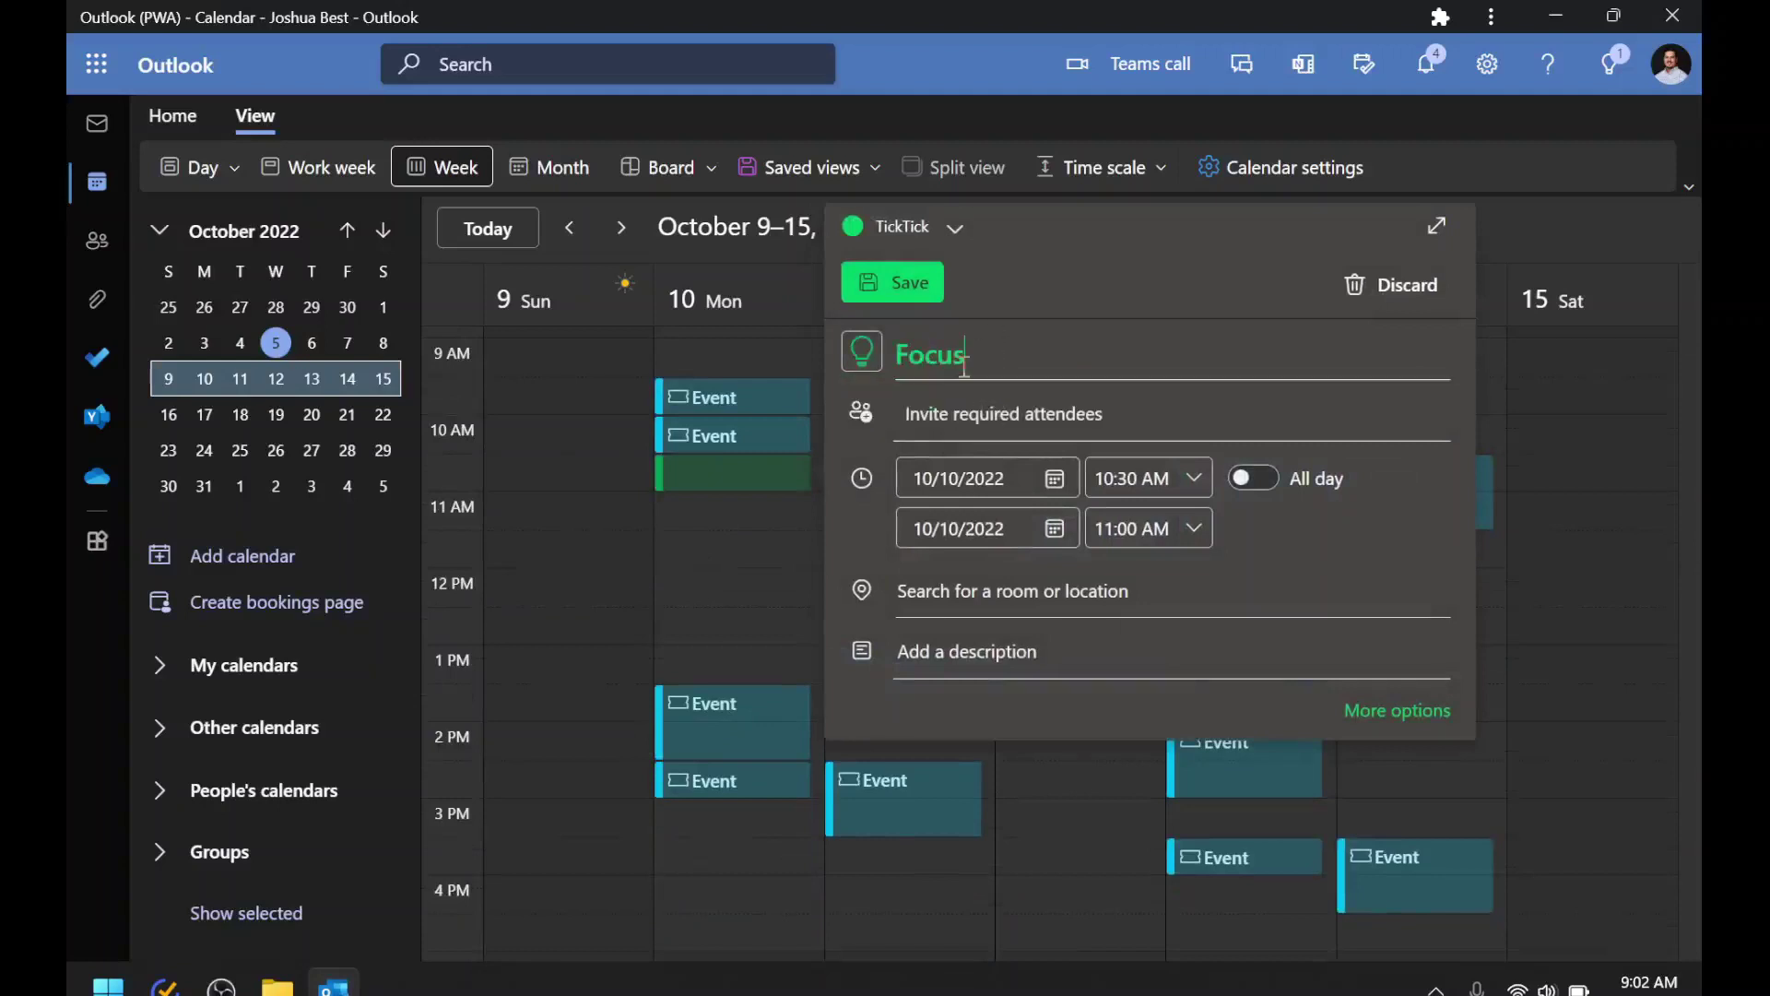
click(932, 291)
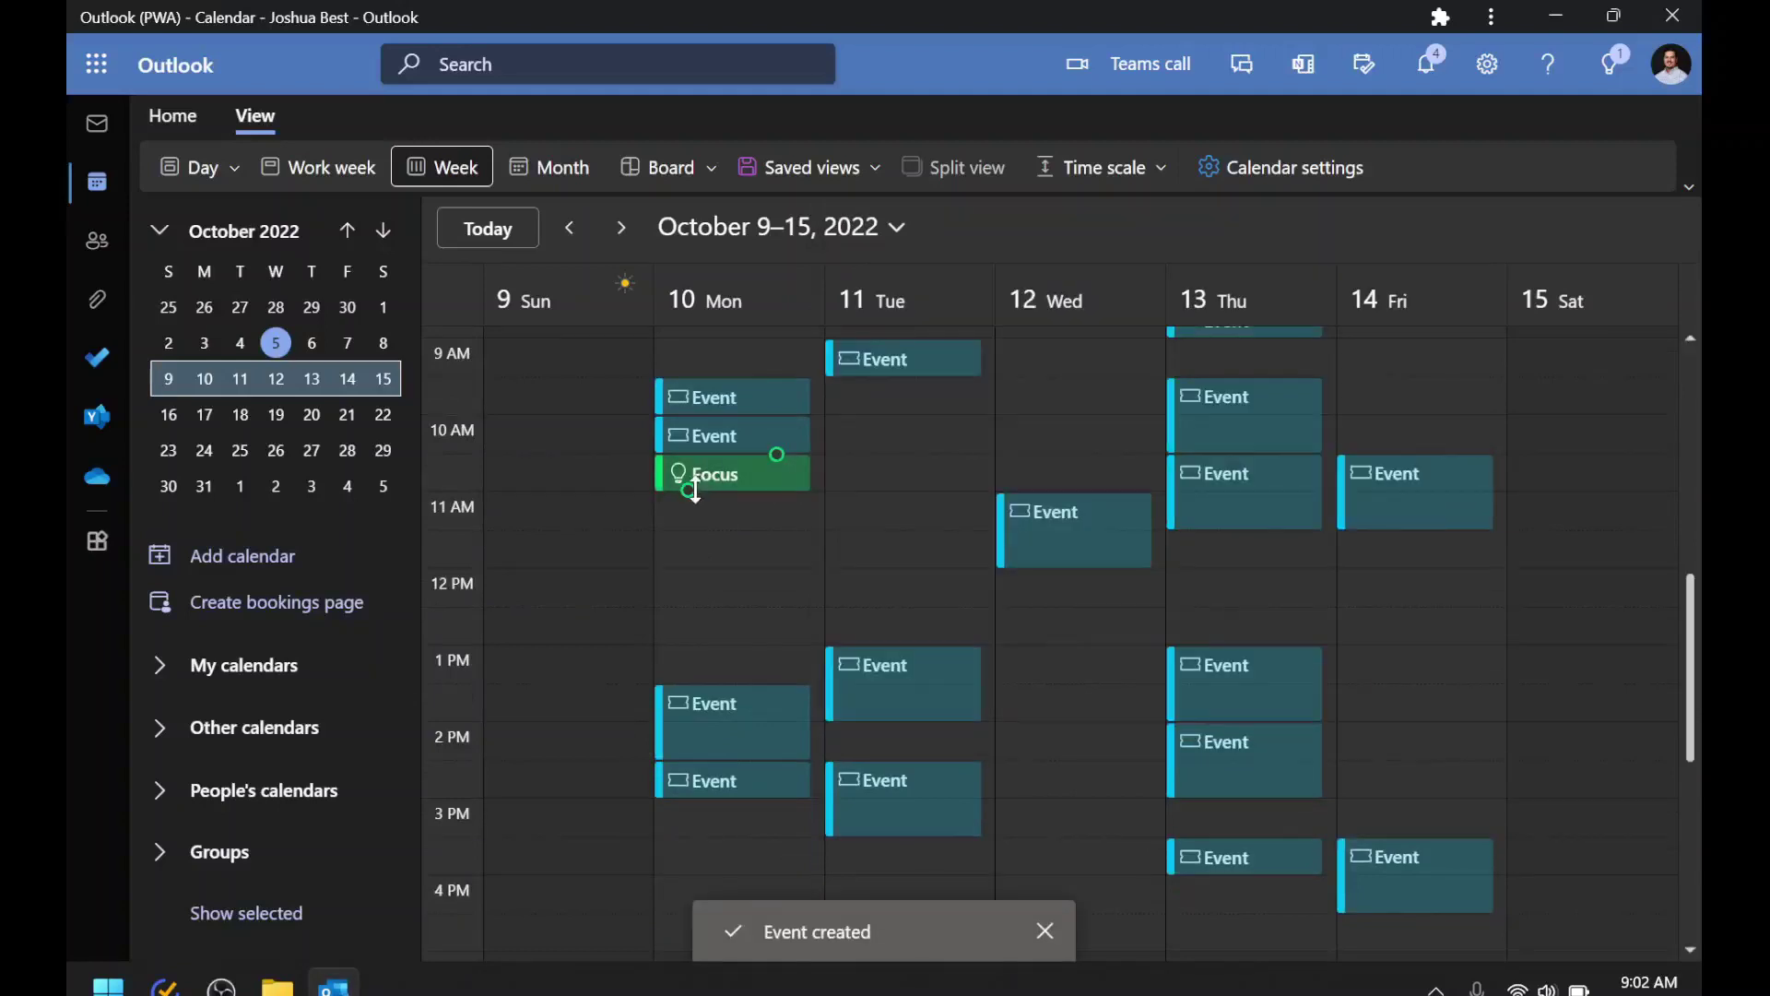
drag(694, 491, 688, 598)
click(723, 564)
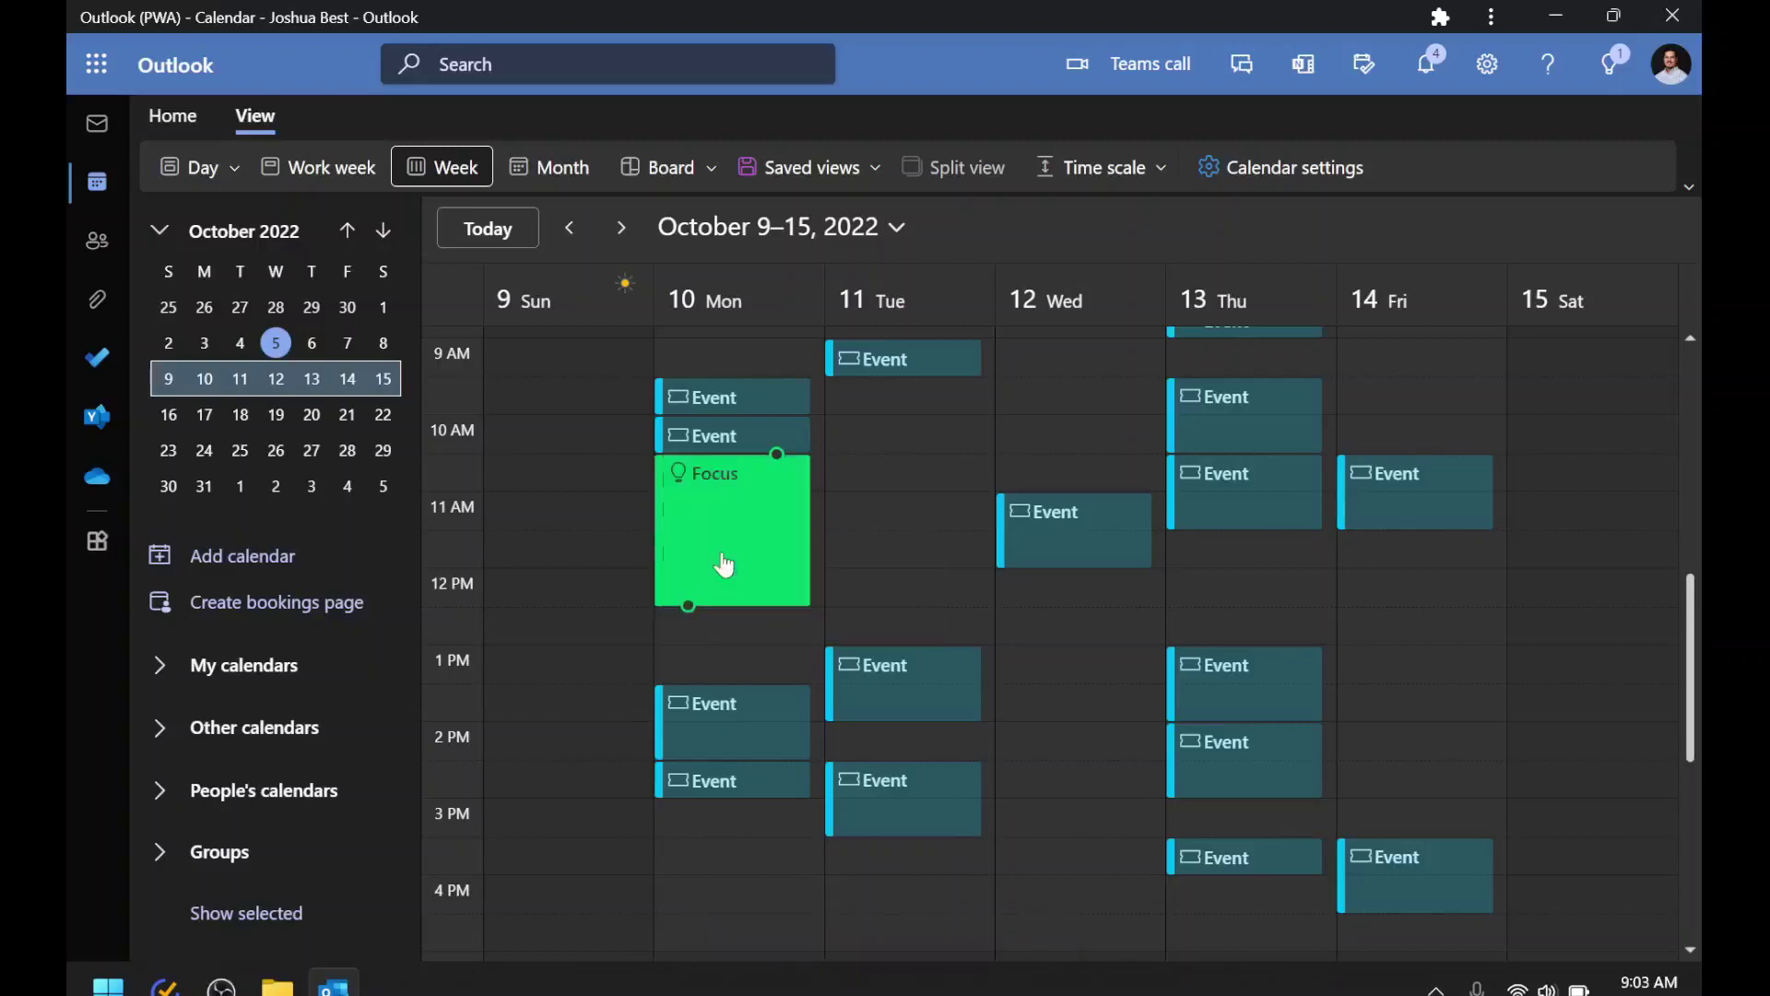
Step: Categorize Monday's Focus event as Red Category
right_click(723, 565)
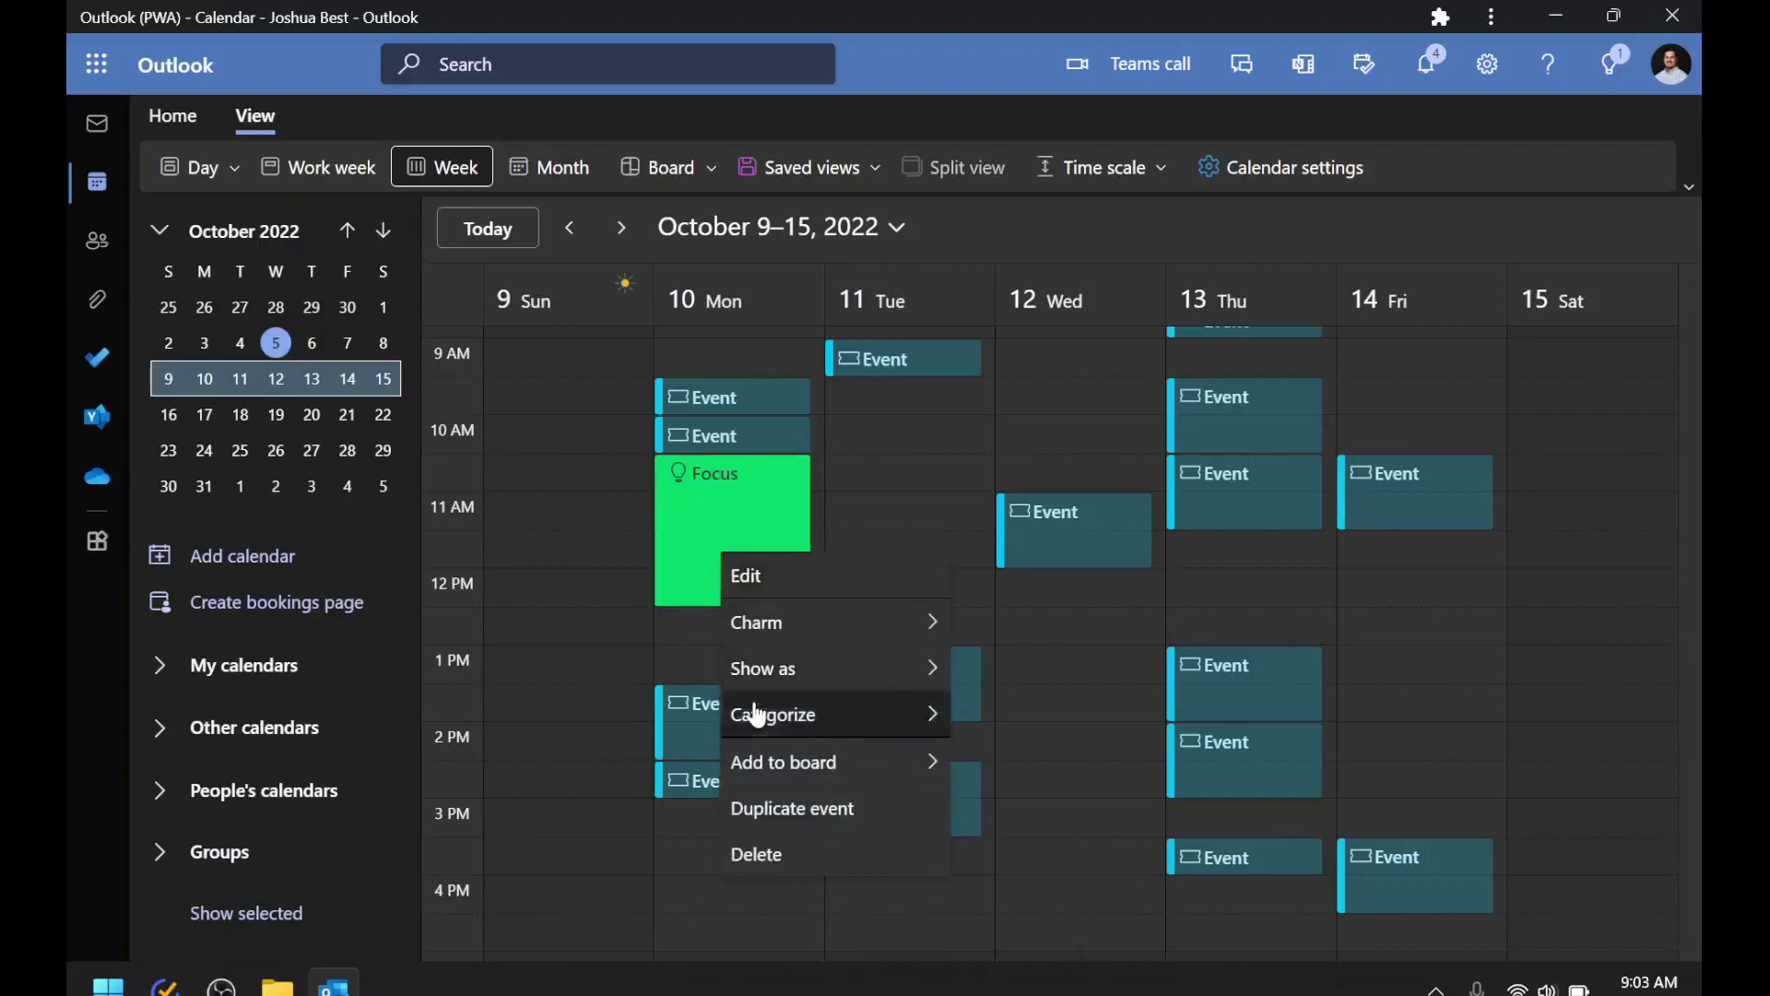
mouse_move(762, 717)
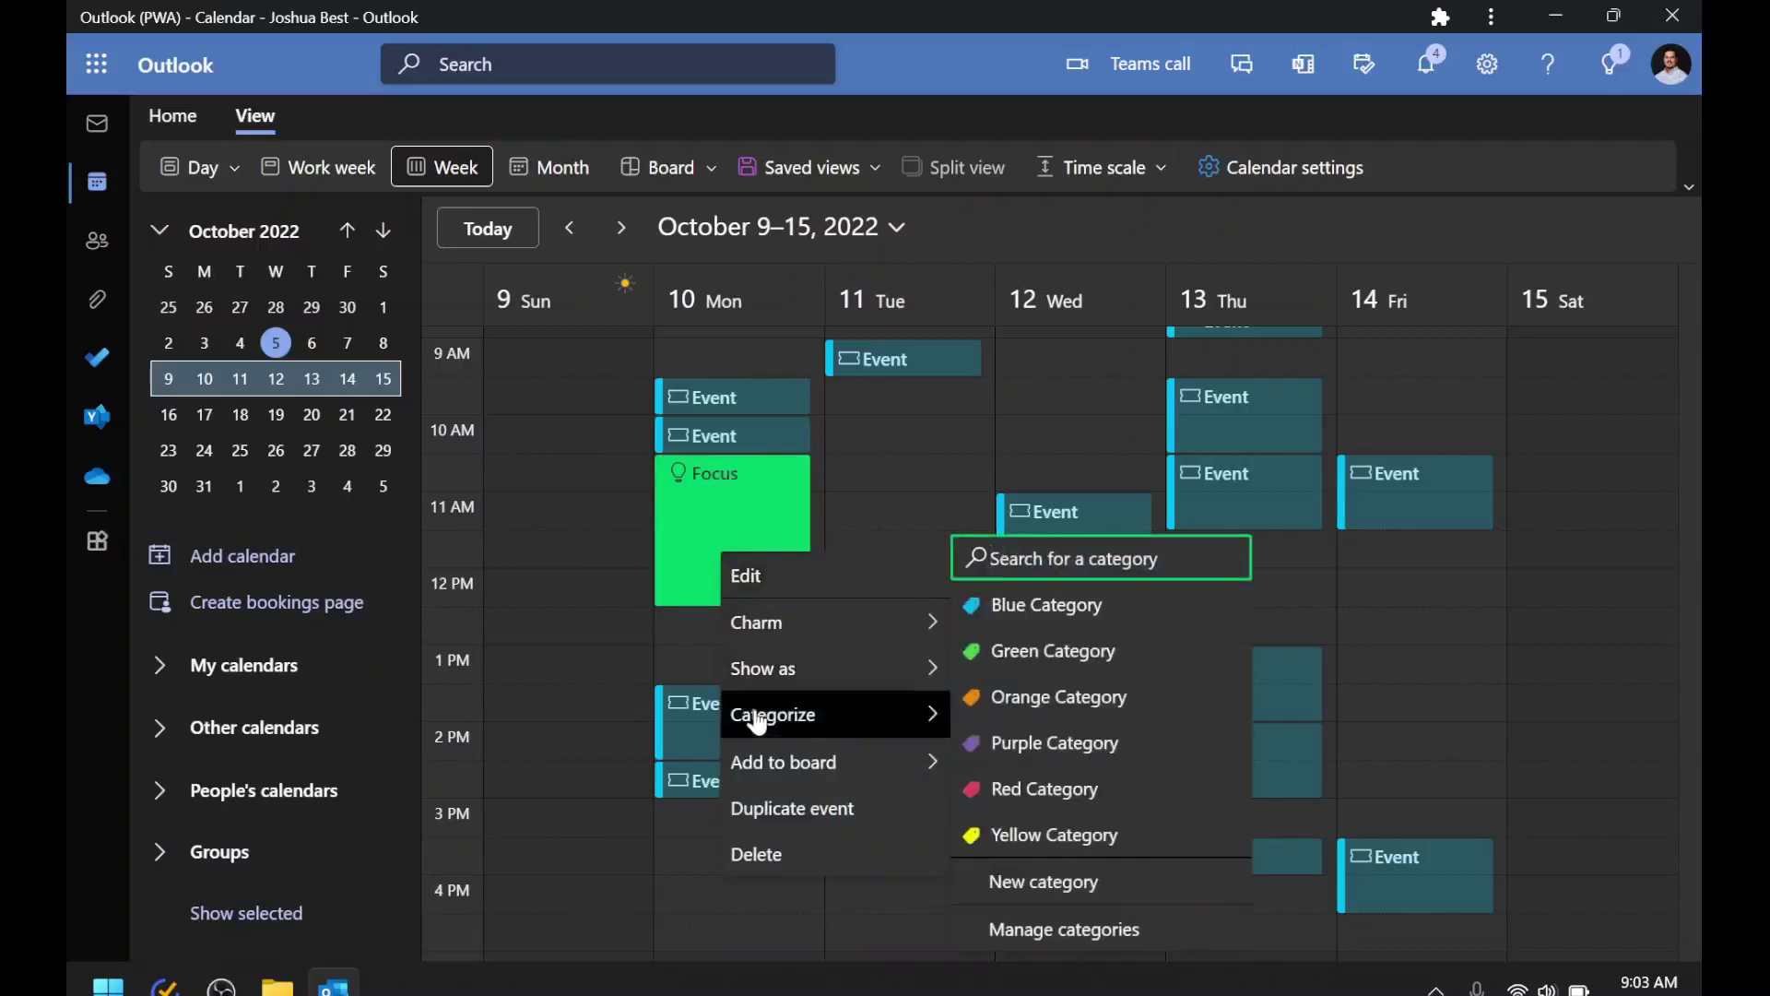
click(1028, 785)
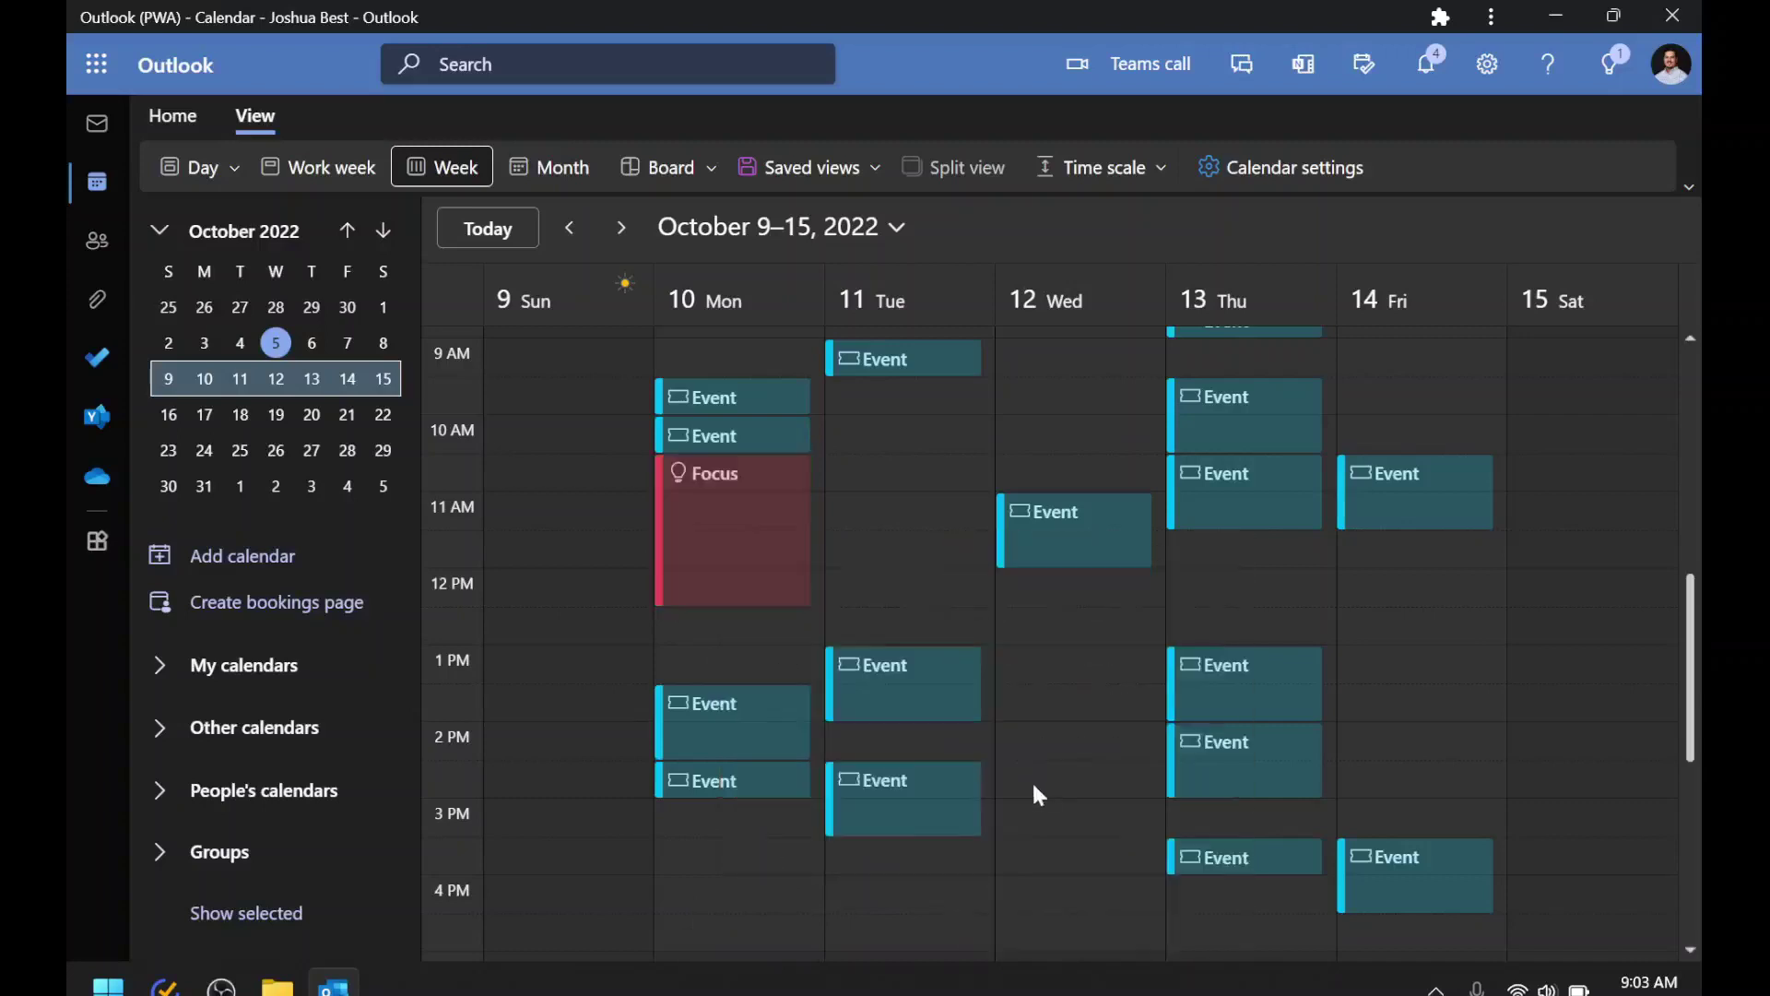
Step: Duplicate the Focus event and move the copy to Tuesday at 9:30 AM
right_click(780, 552)
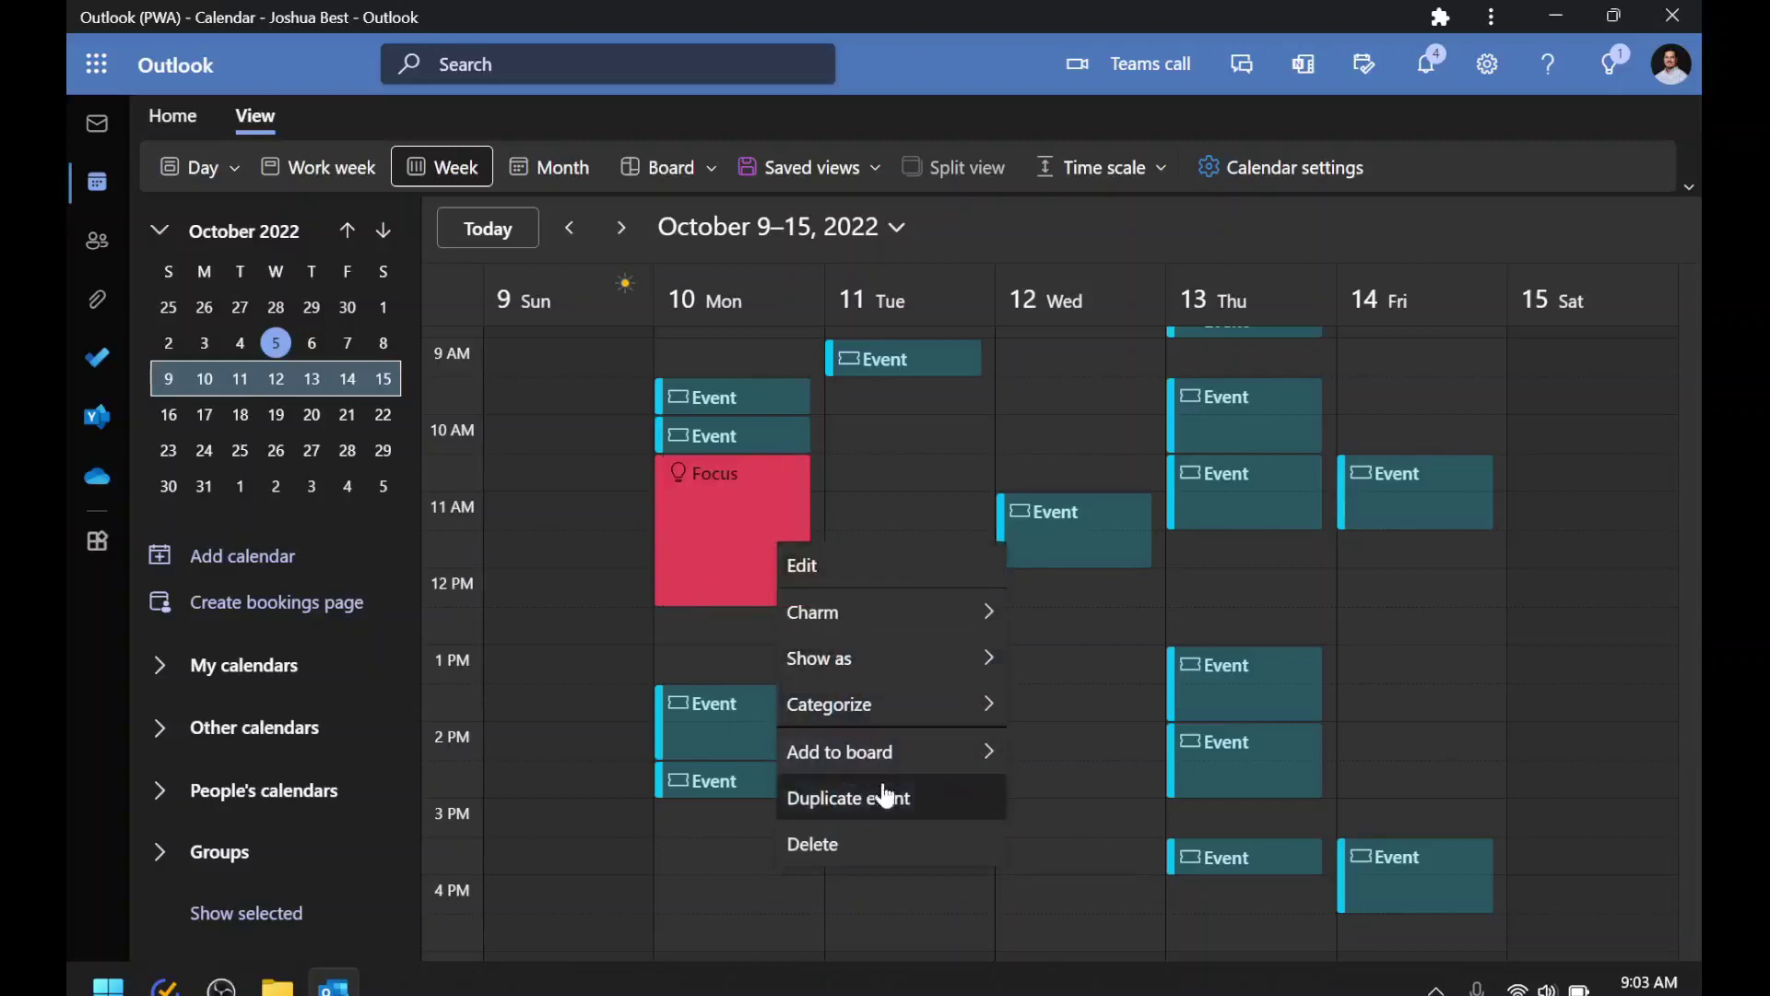
click(886, 800)
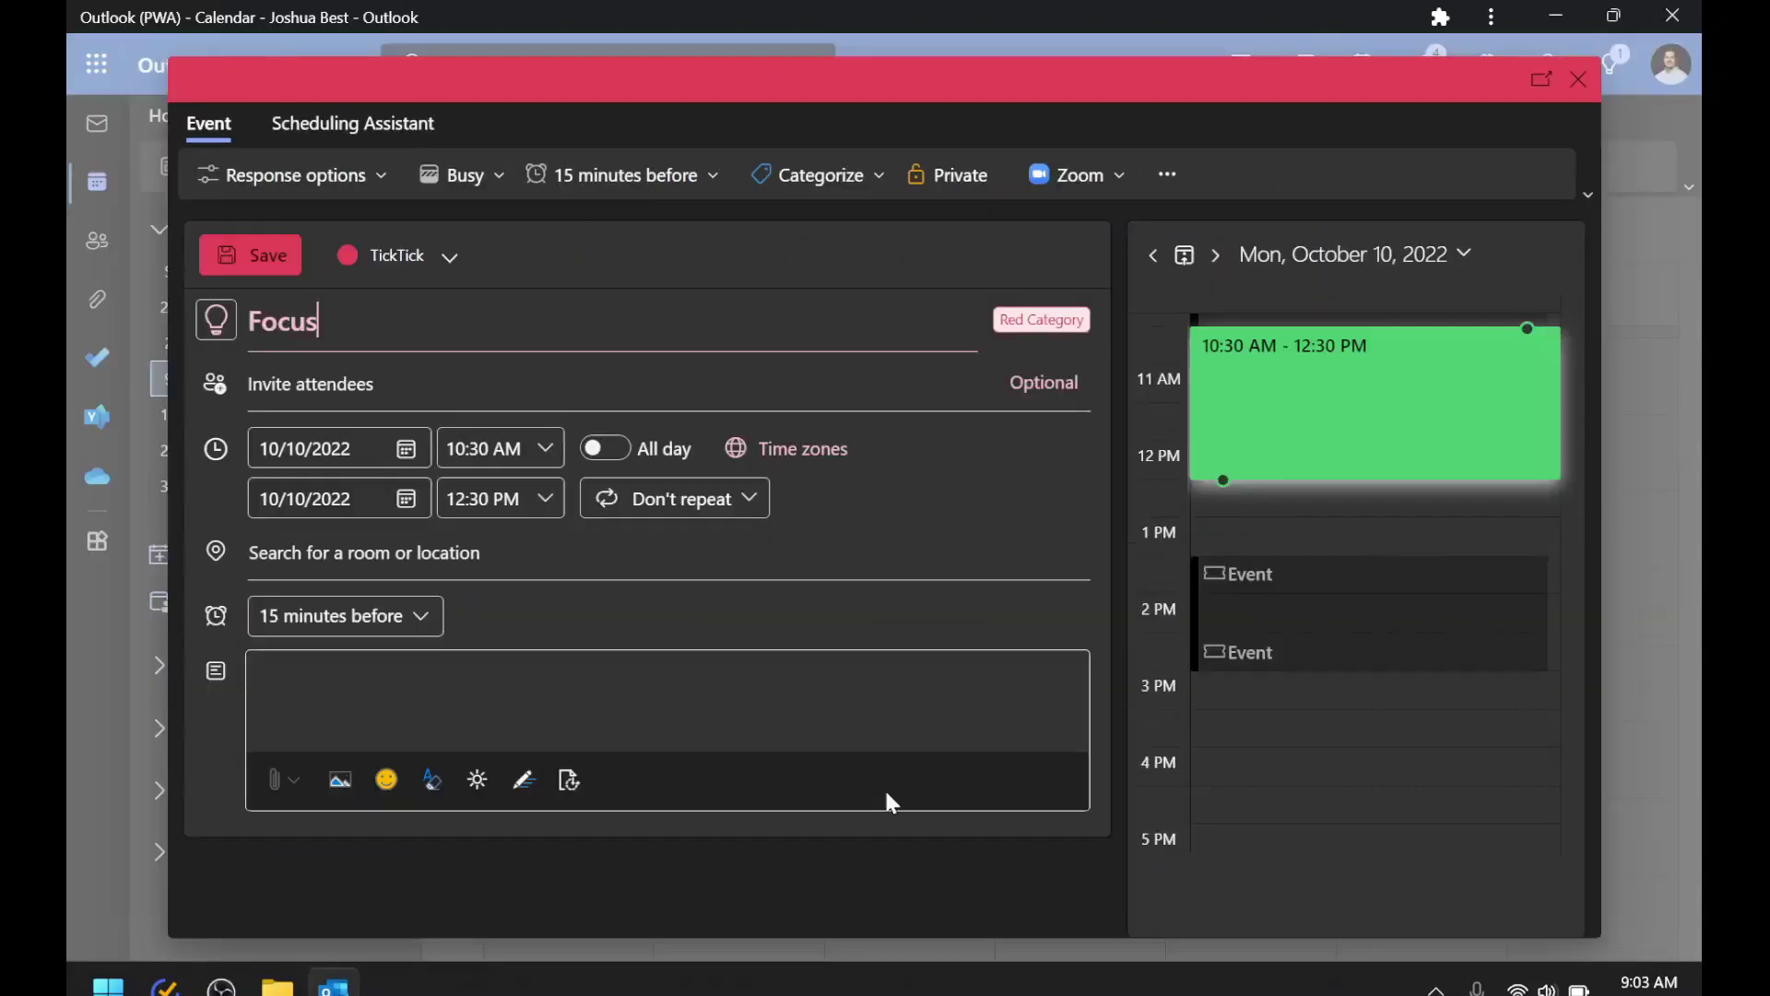
click(250, 255)
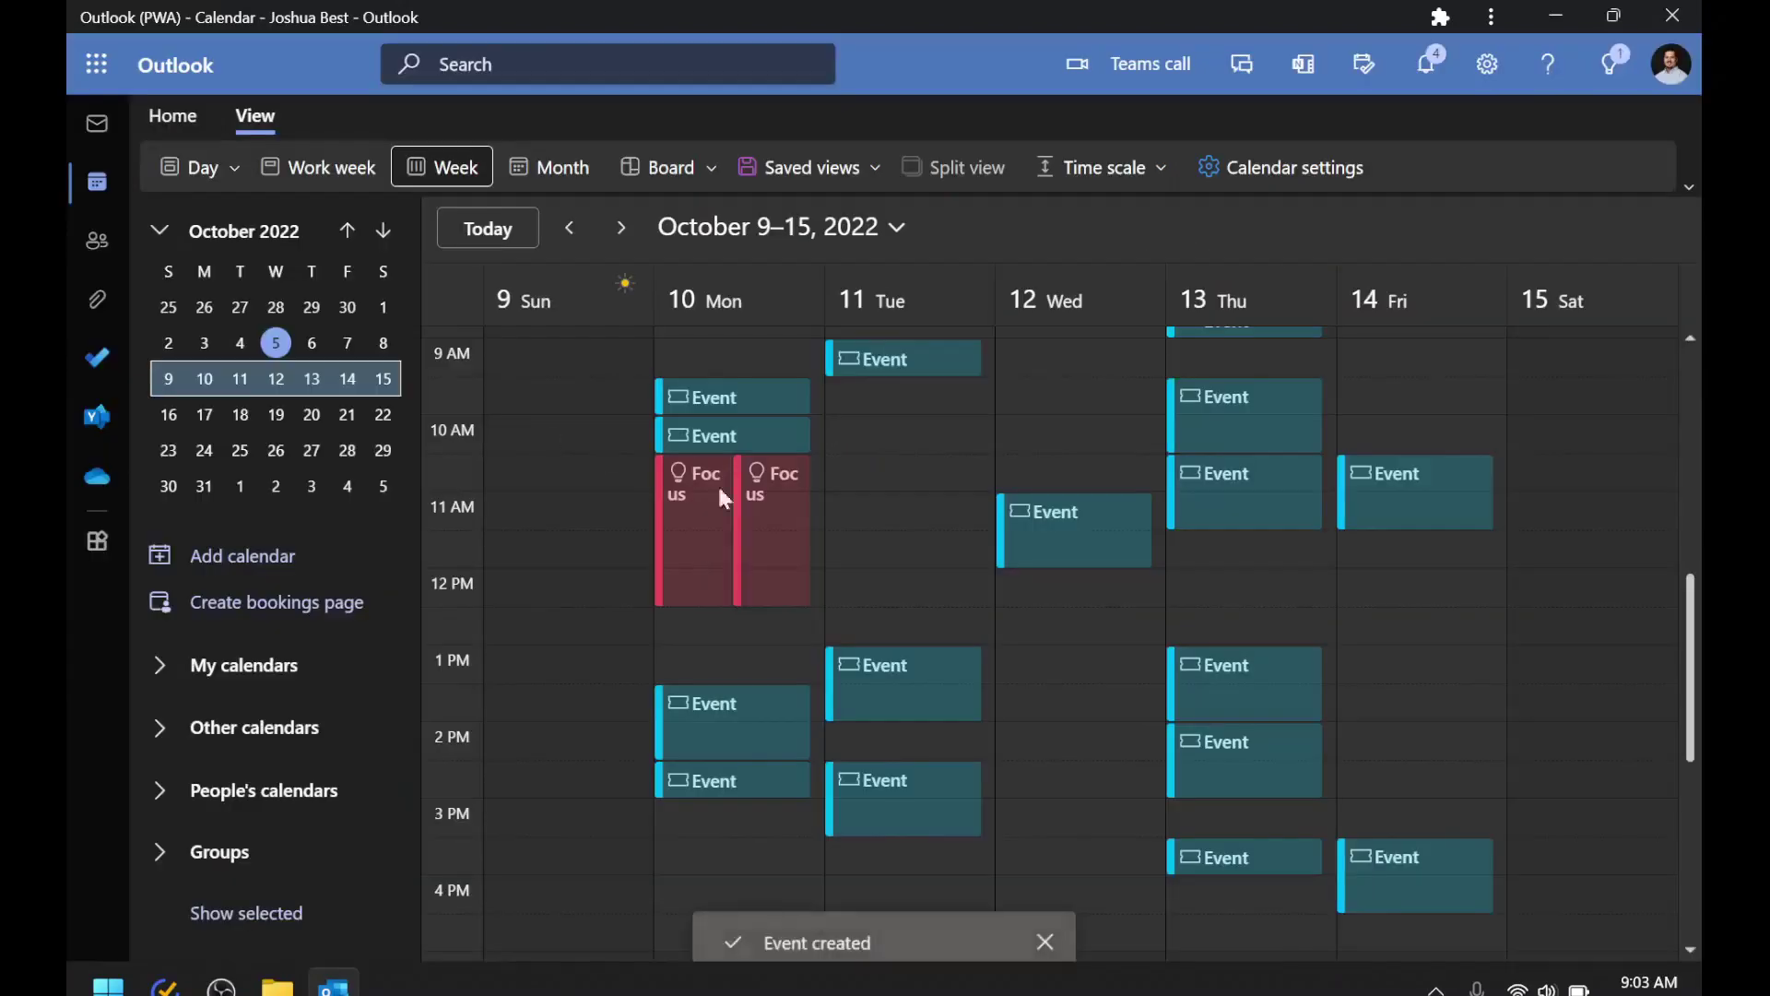
drag(739, 496, 881, 437)
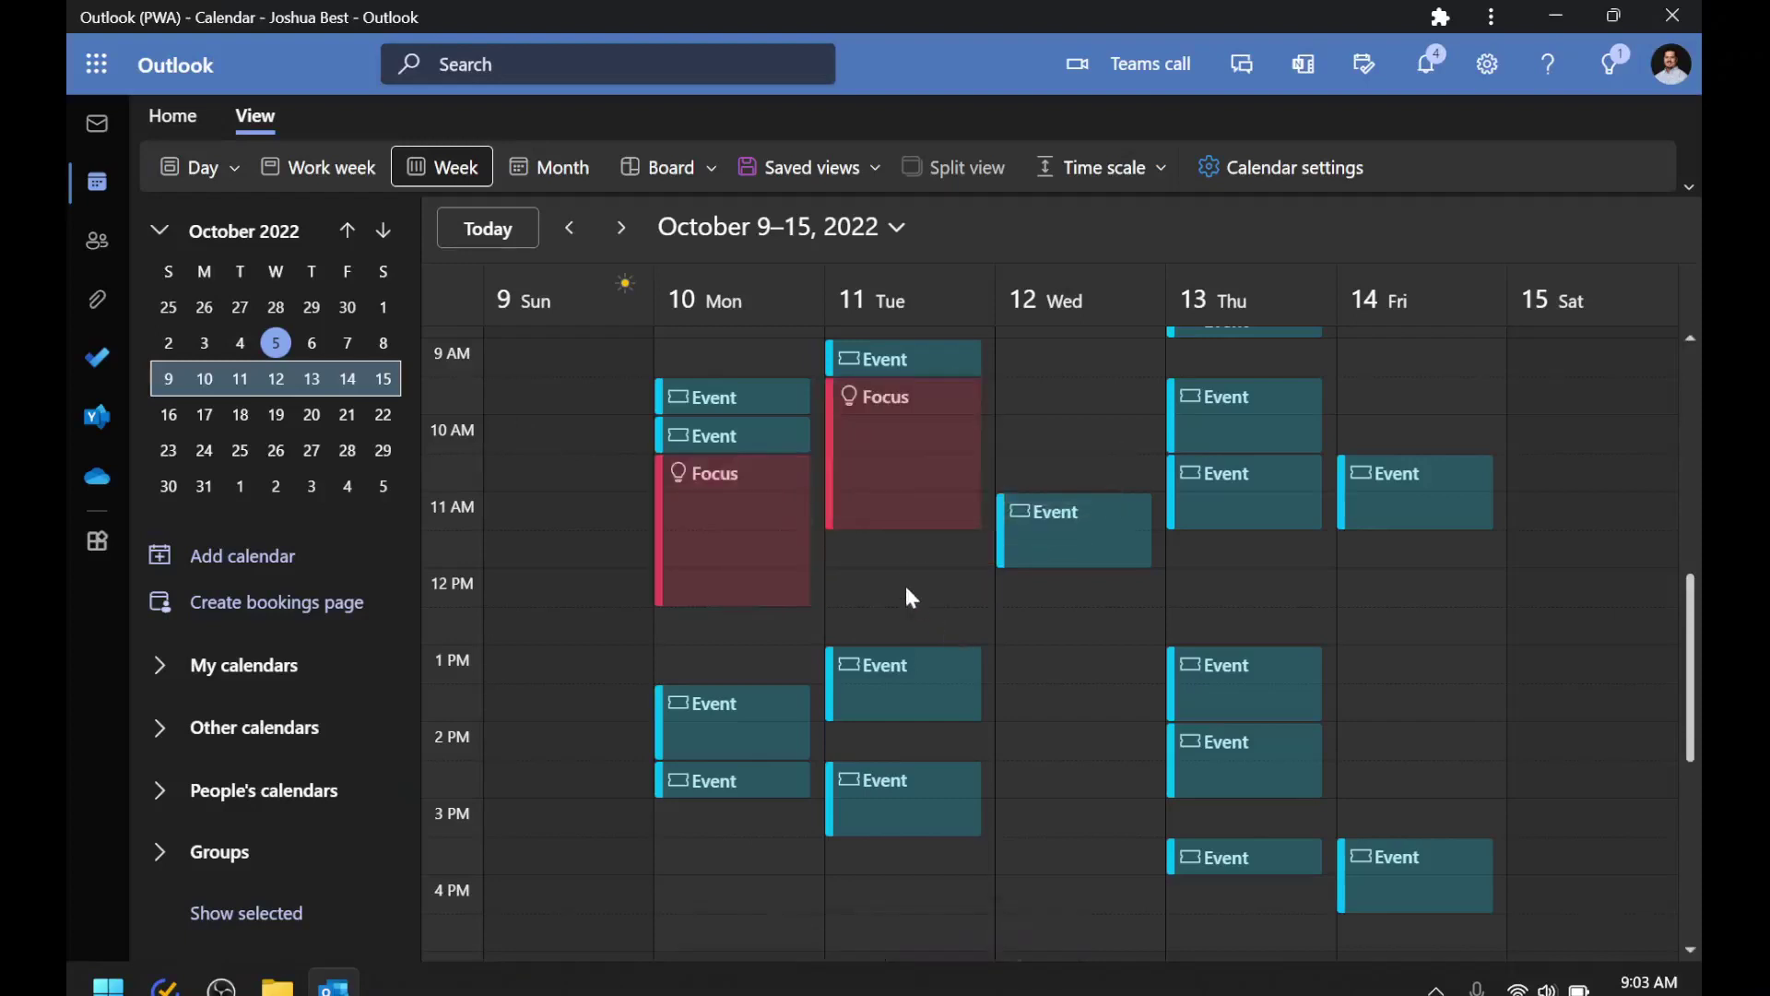
Step: Resize the Tuesday Focus copy so it ends at 12:00 PM
click(875, 518)
drag(859, 528, 859, 566)
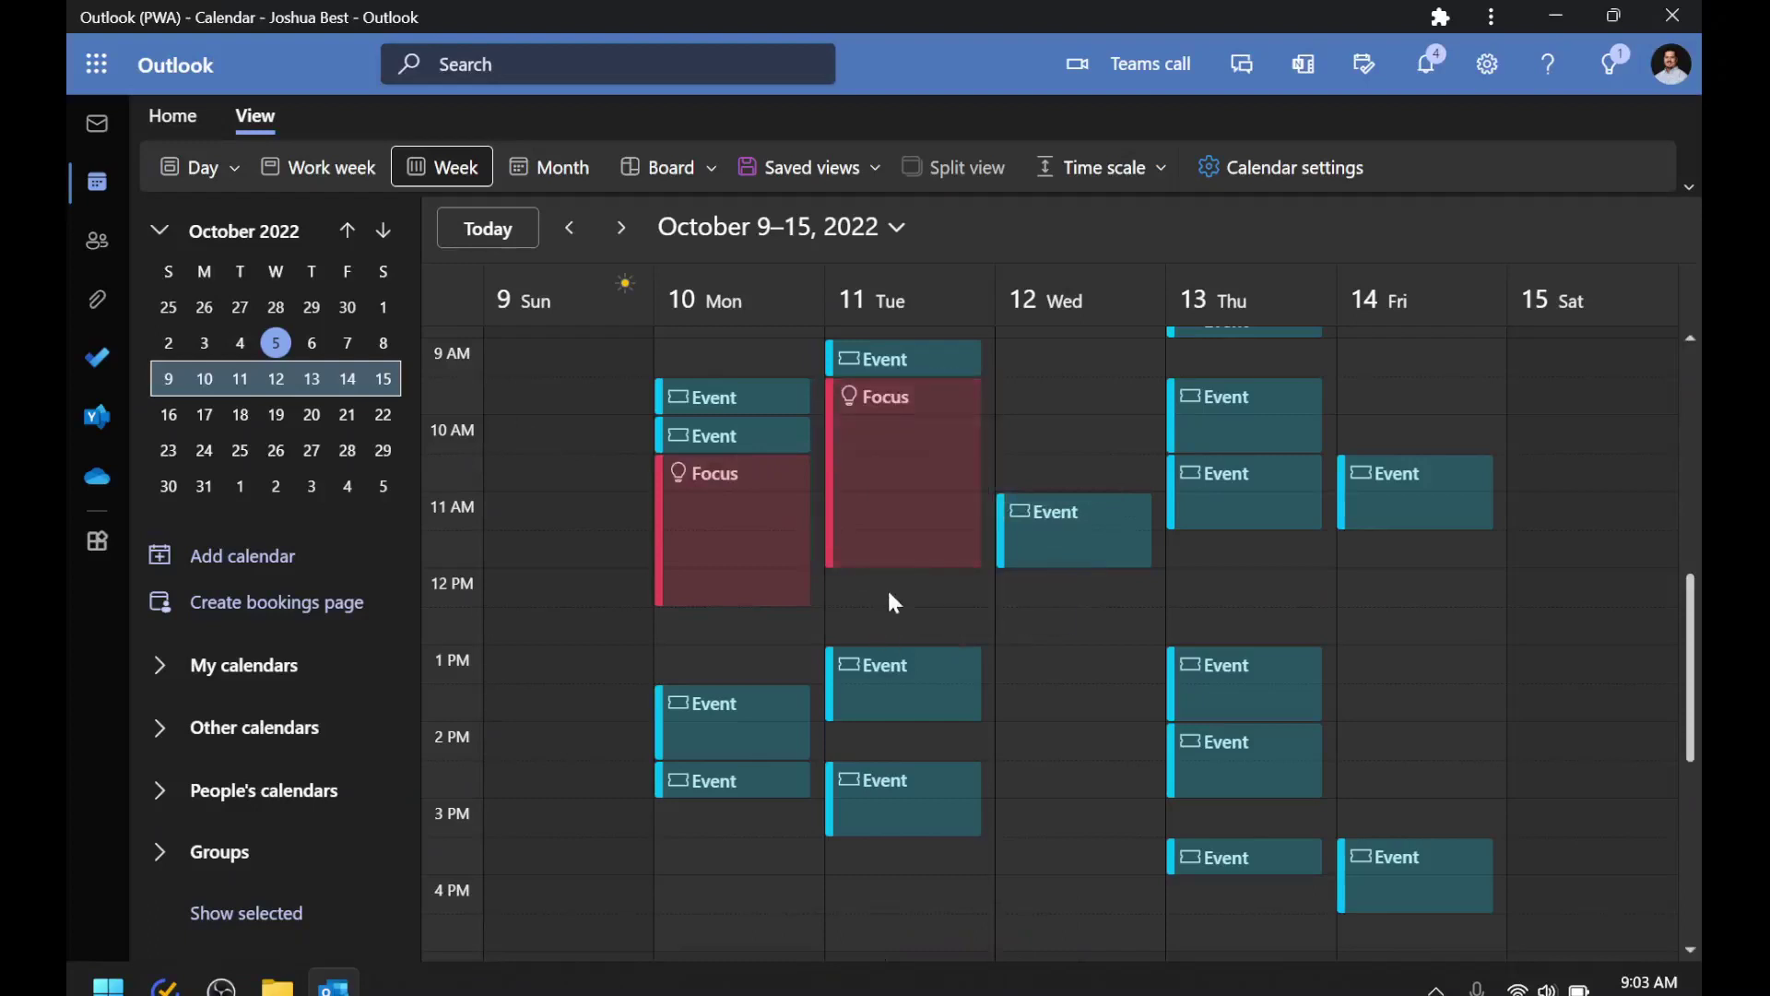
scroll(891, 601, up, 2)
click(891, 605)
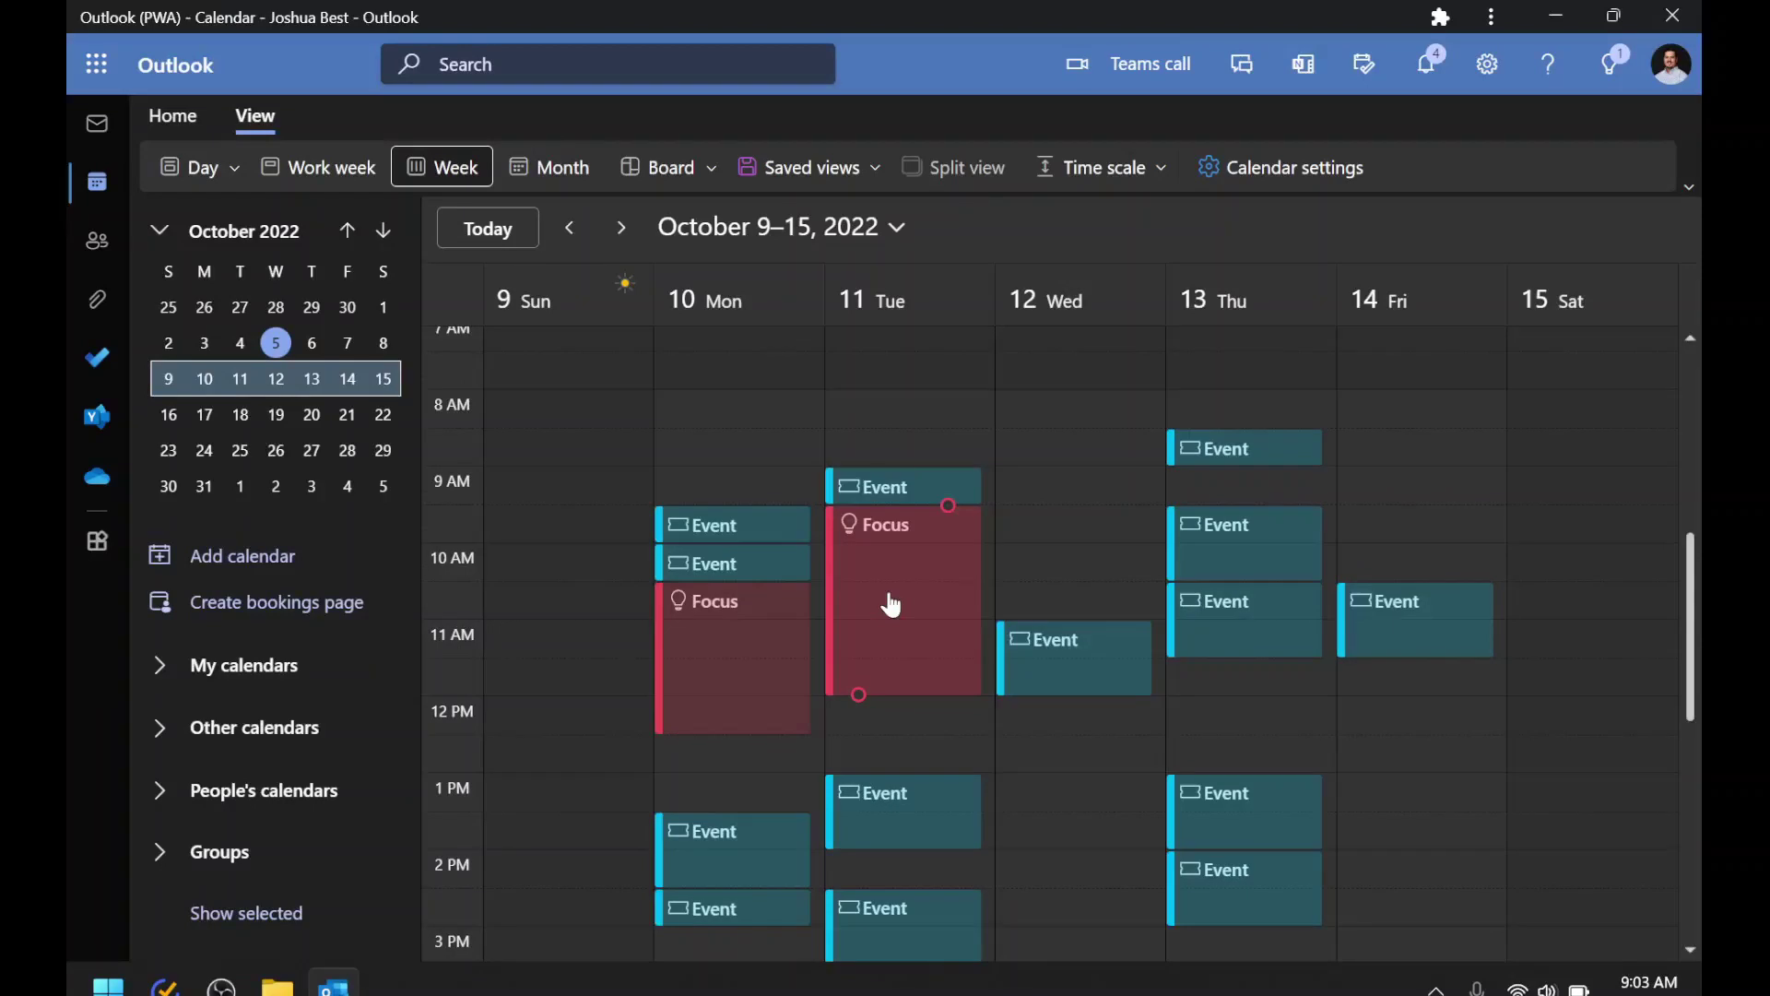
scroll(872, 530, down, 2)
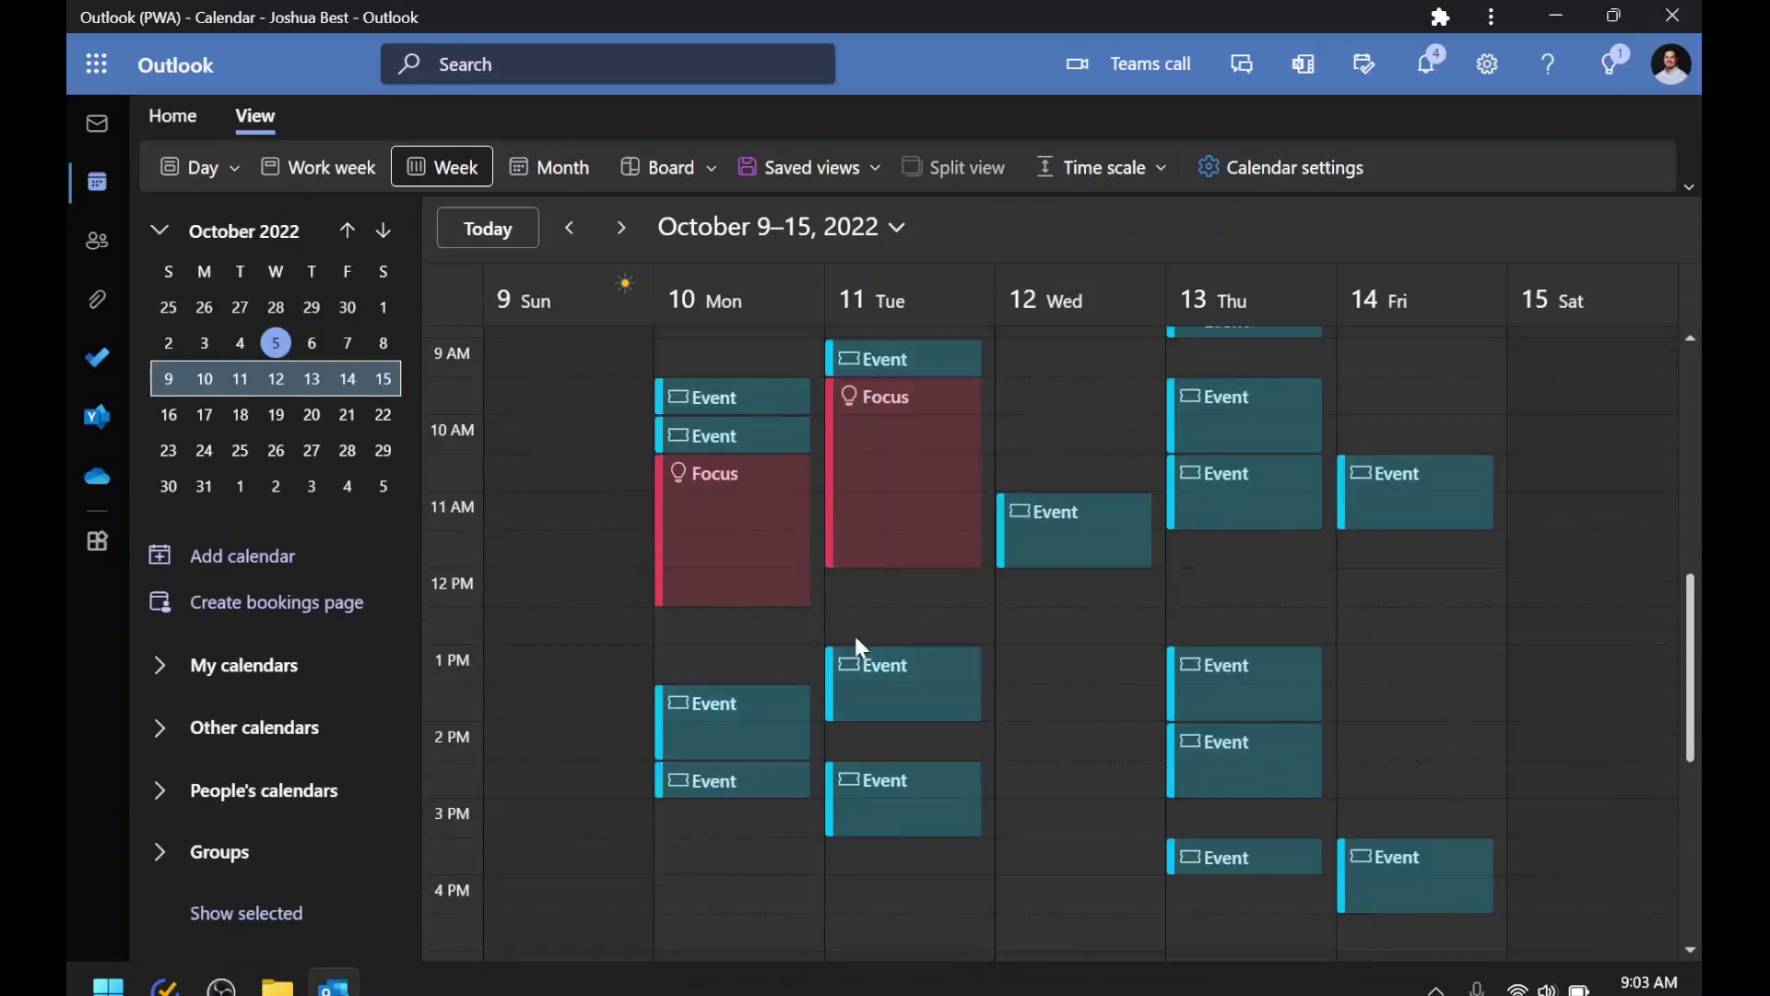
scroll(854, 636, up, 2)
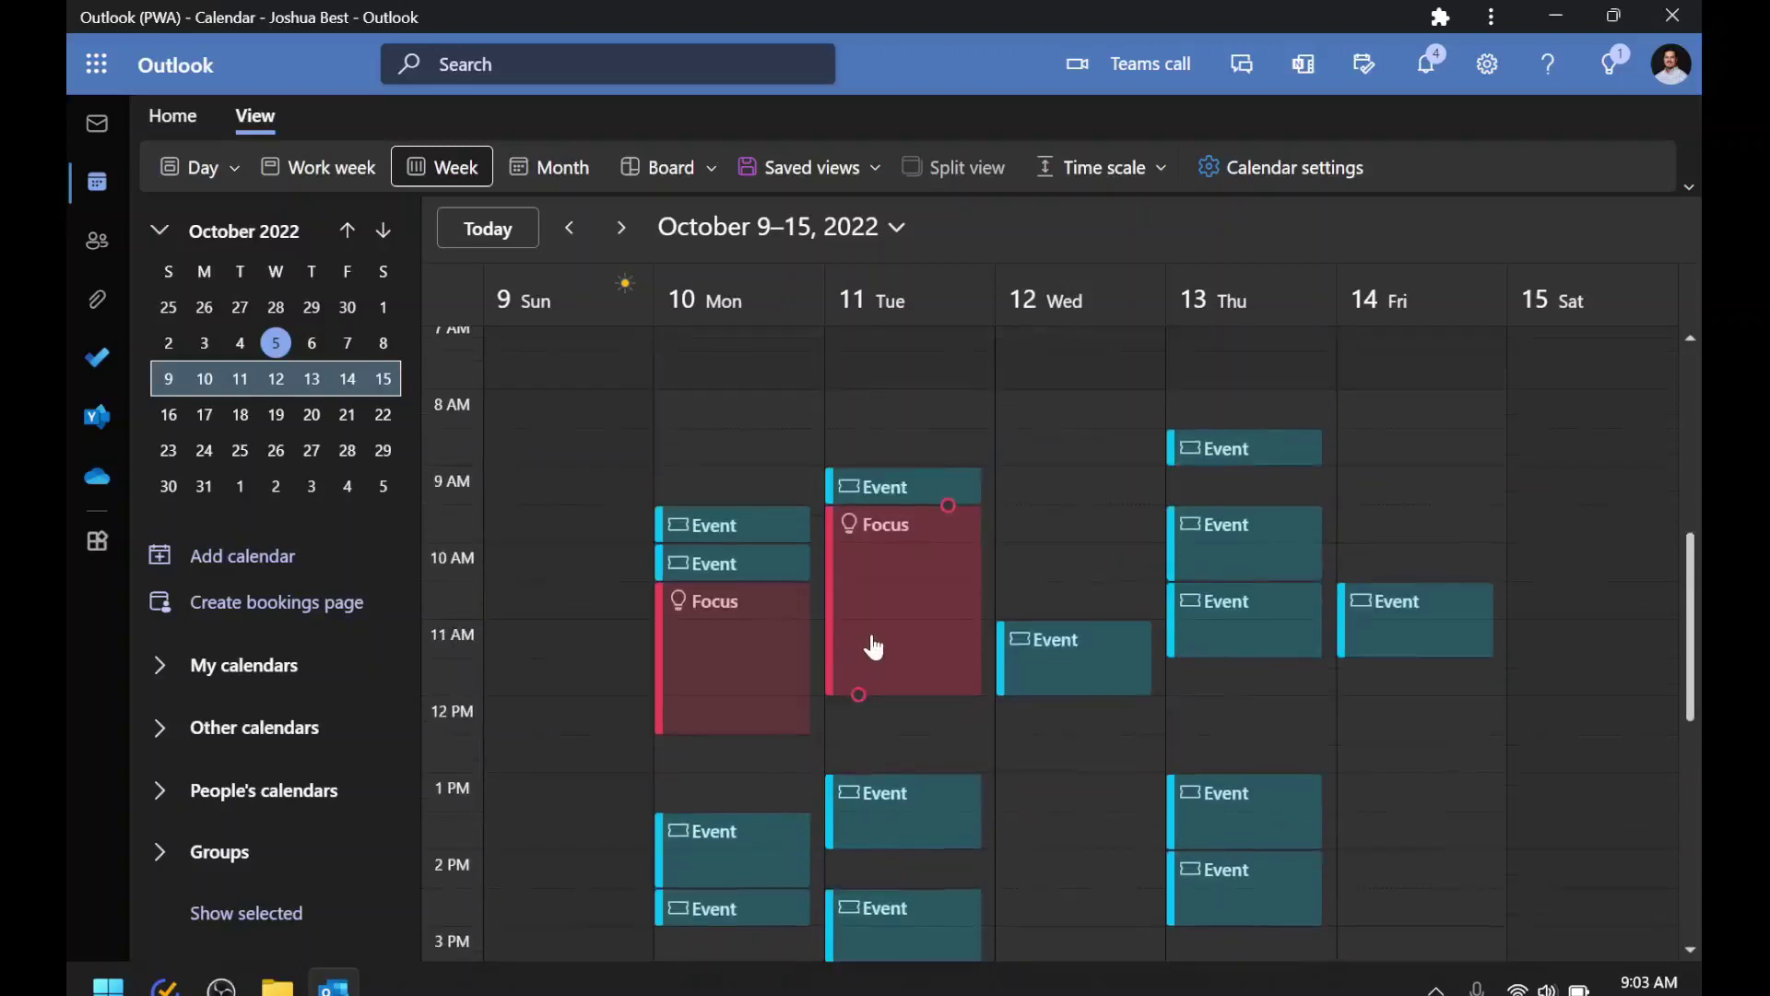
right_click(877, 645)
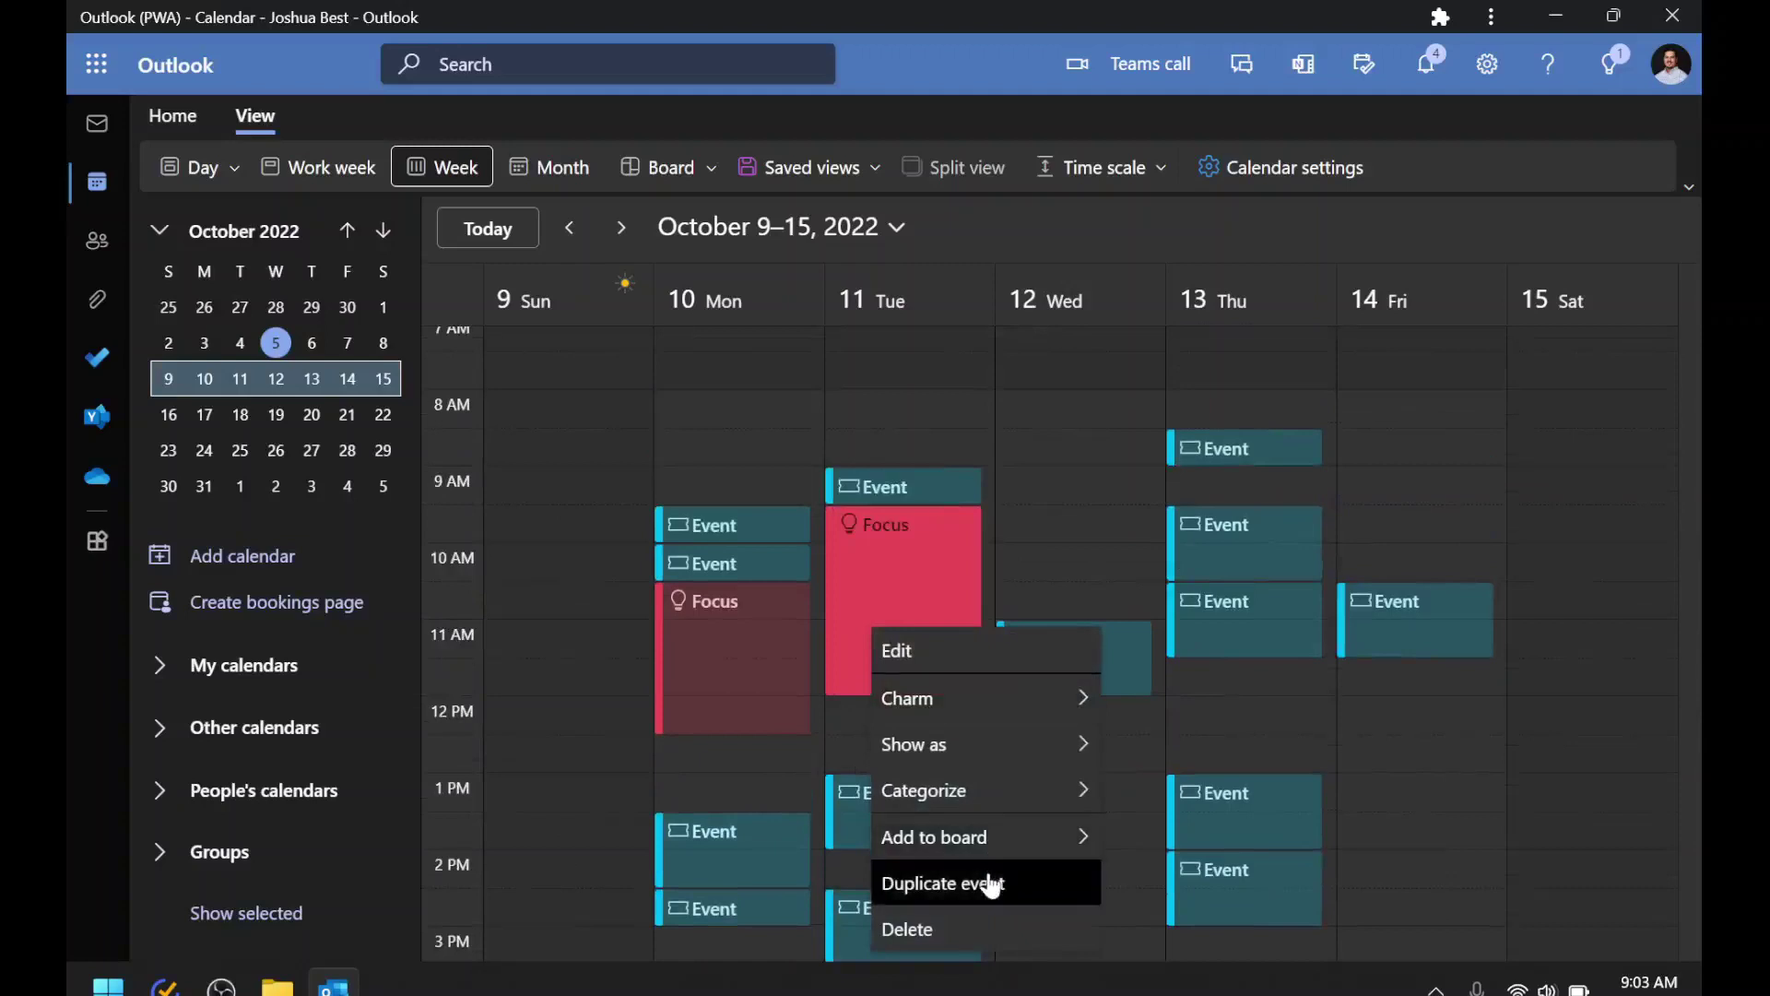
click(994, 884)
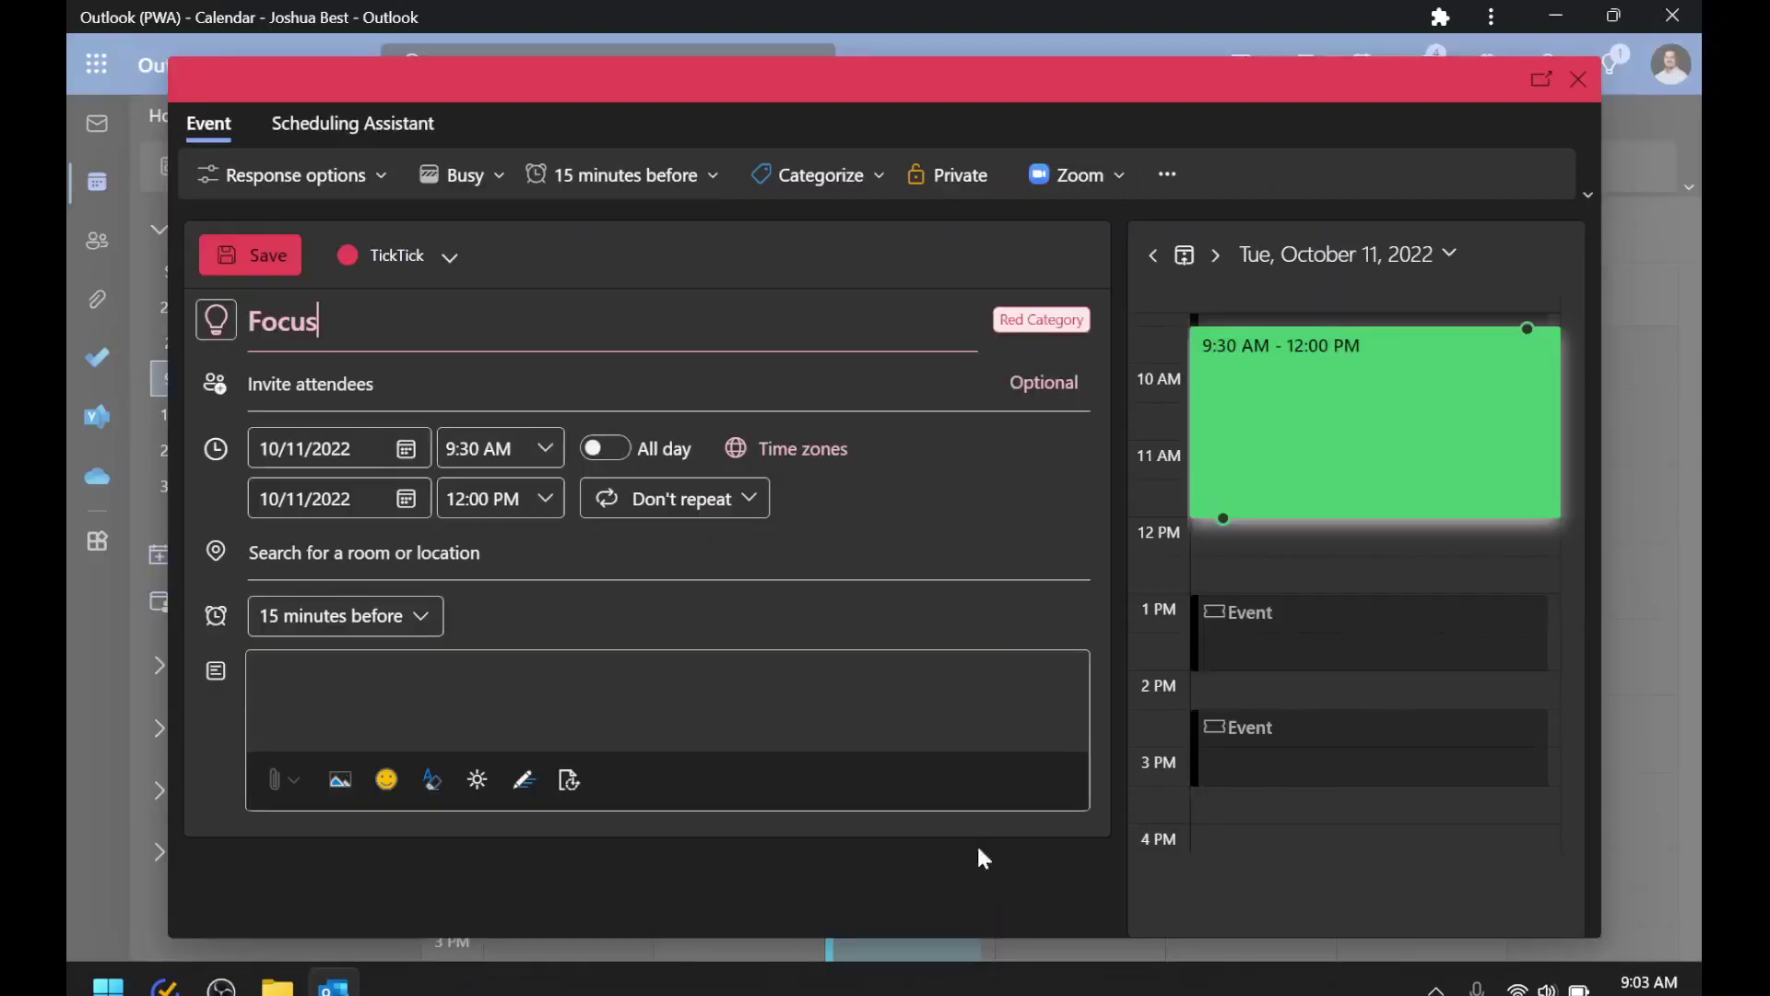
click(268, 251)
drag(928, 600, 1040, 572)
click(1040, 600)
right_click(1067, 548)
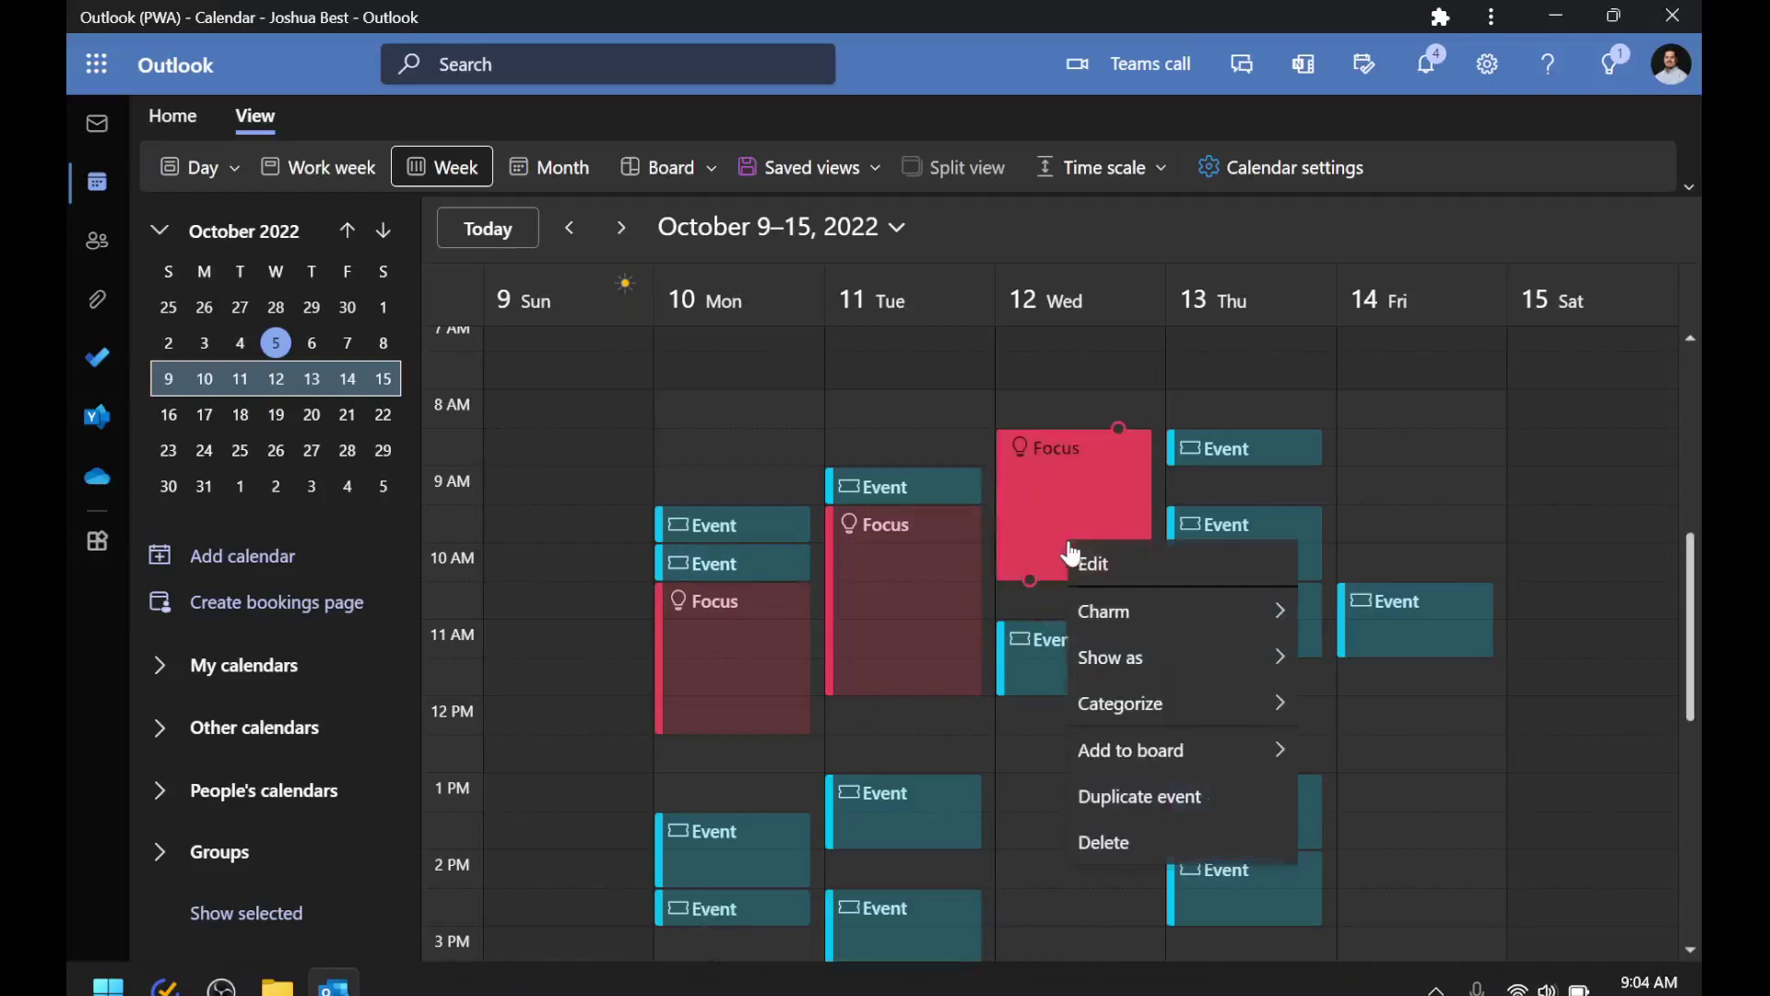
click(1151, 794)
click(260, 263)
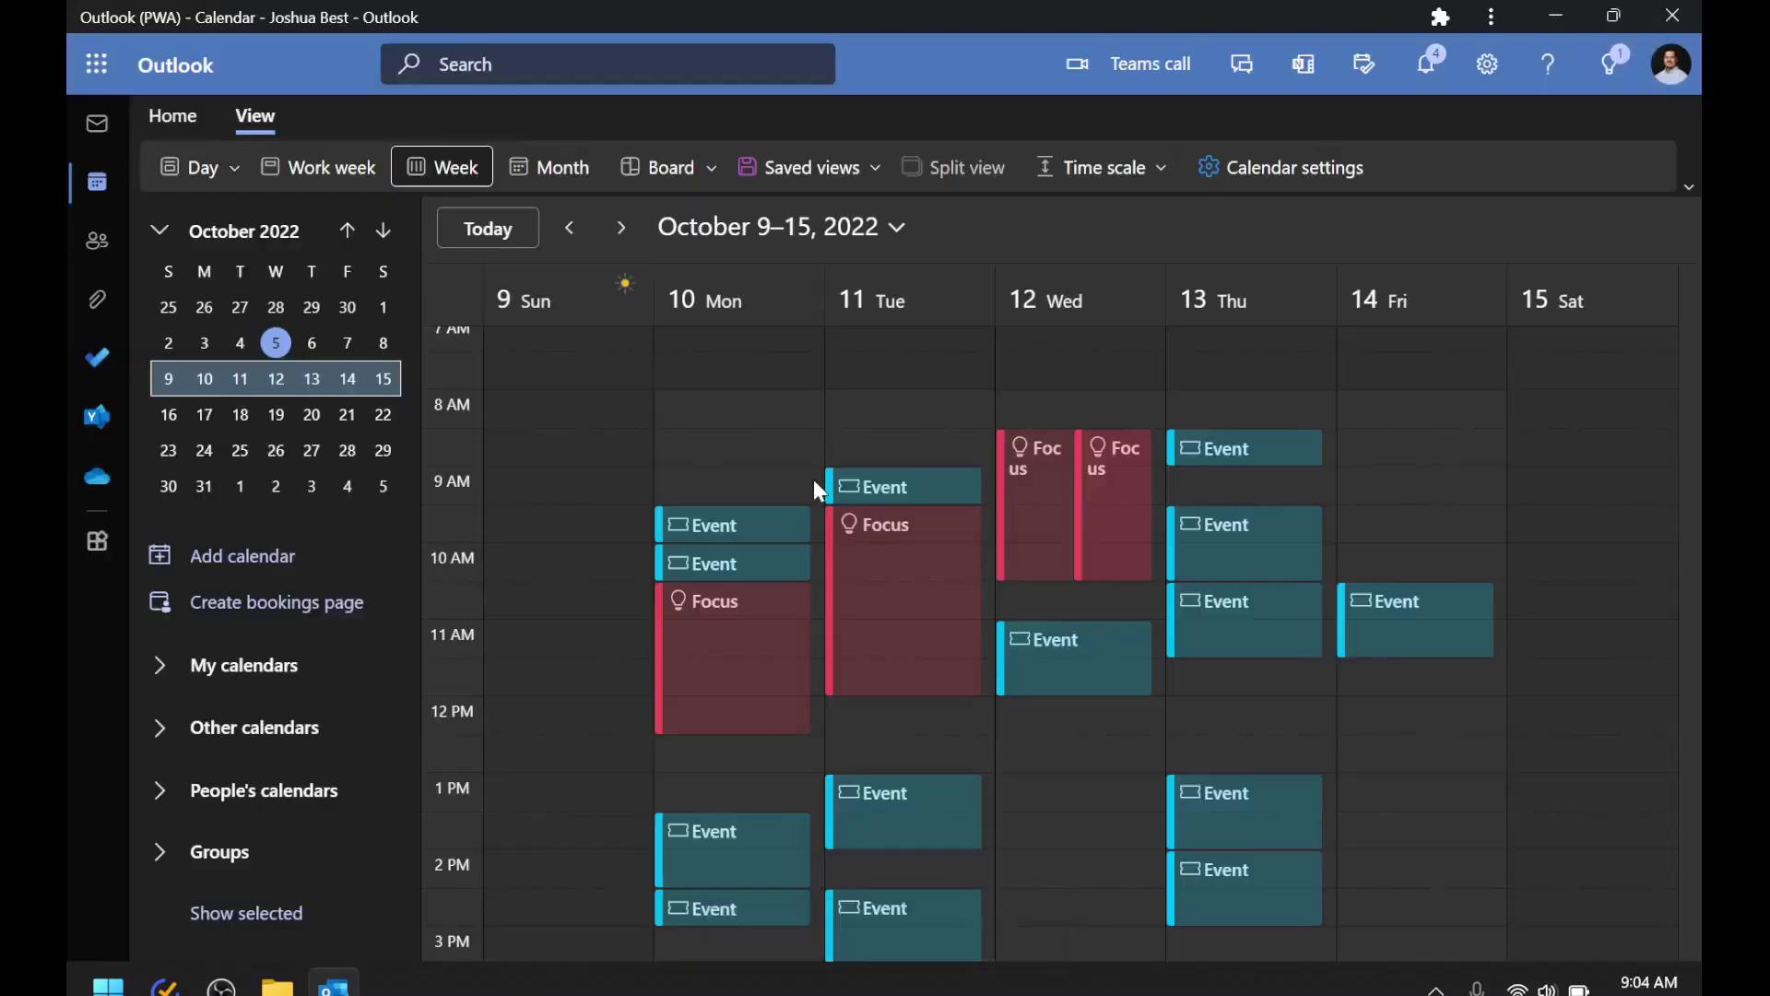
scroll(924, 538, down, 2)
scroll(1047, 494, up, 1)
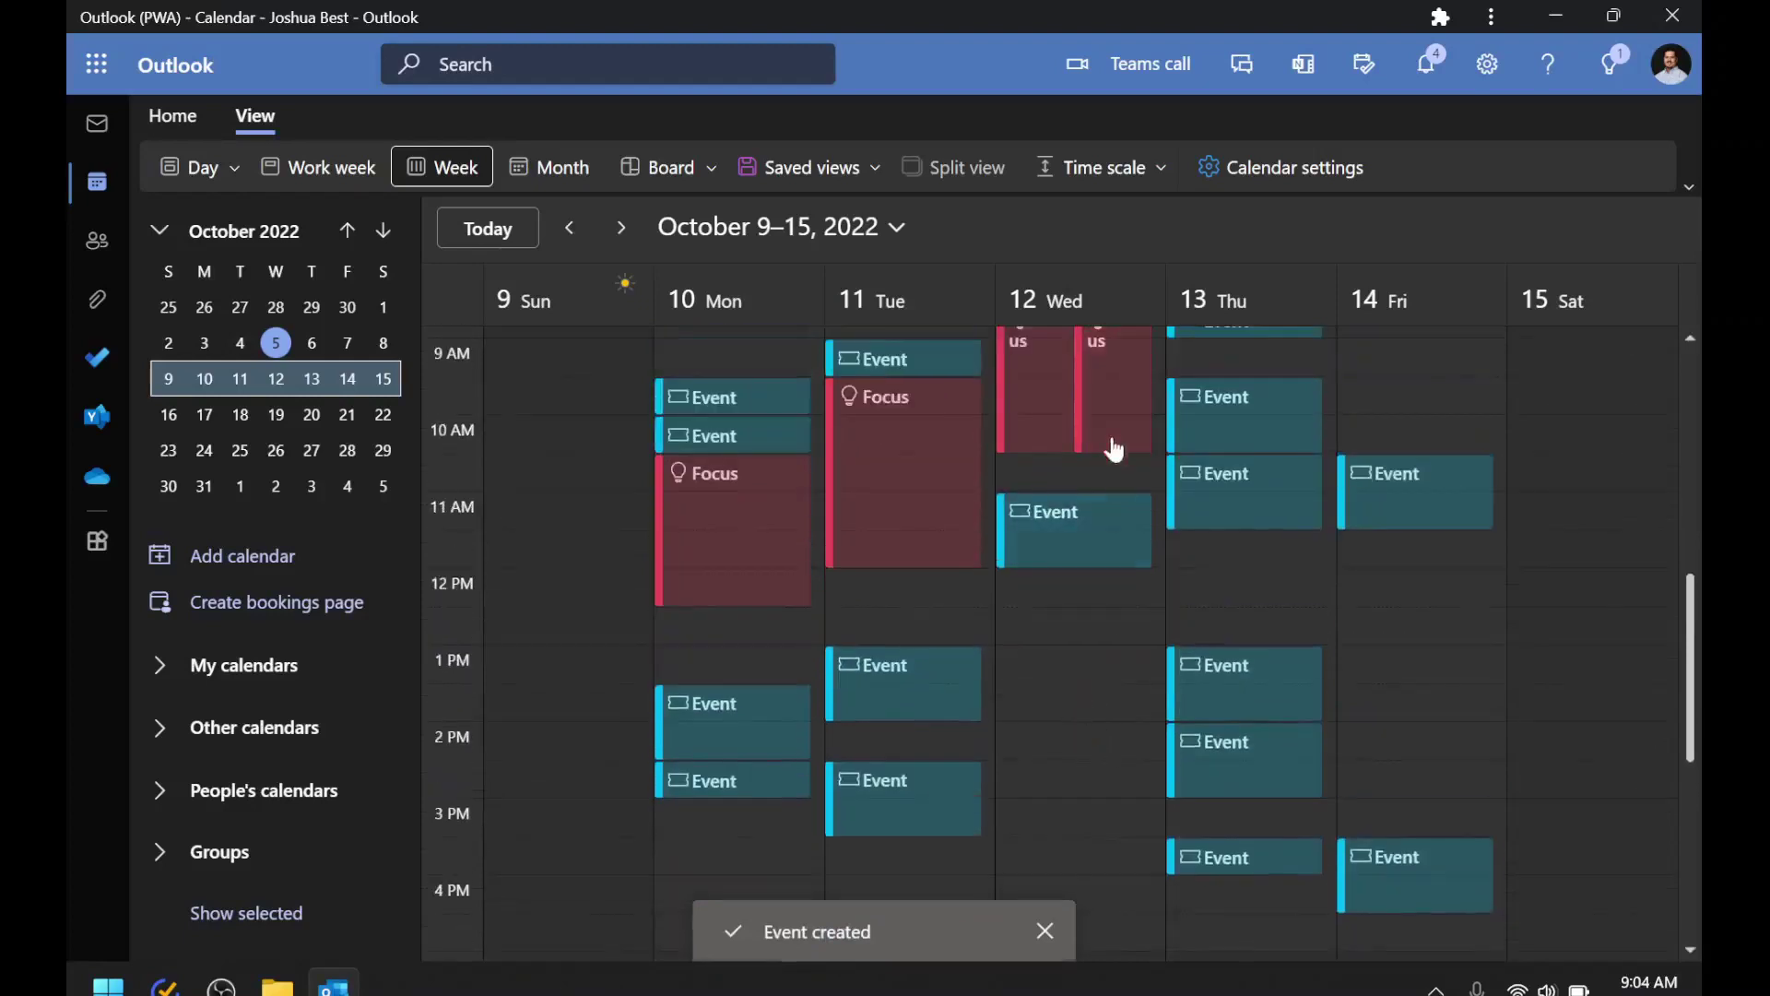
drag(1111, 435, 1103, 743)
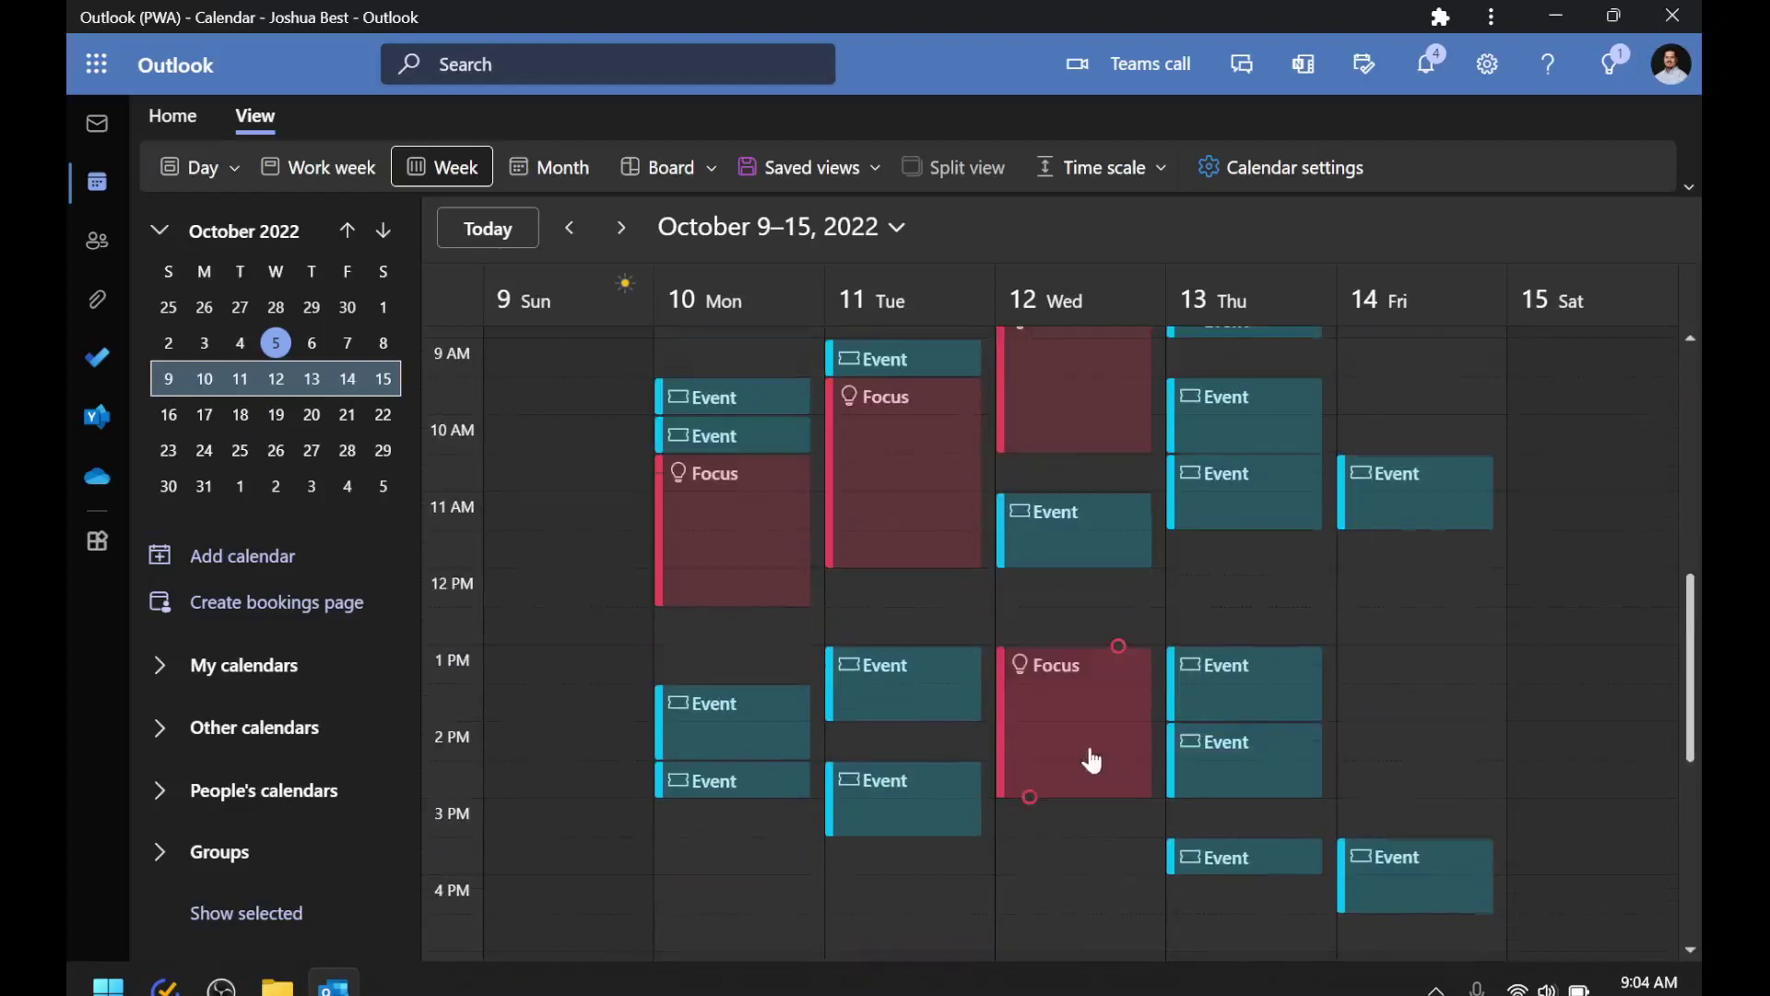
scroll(1093, 760, up, 2)
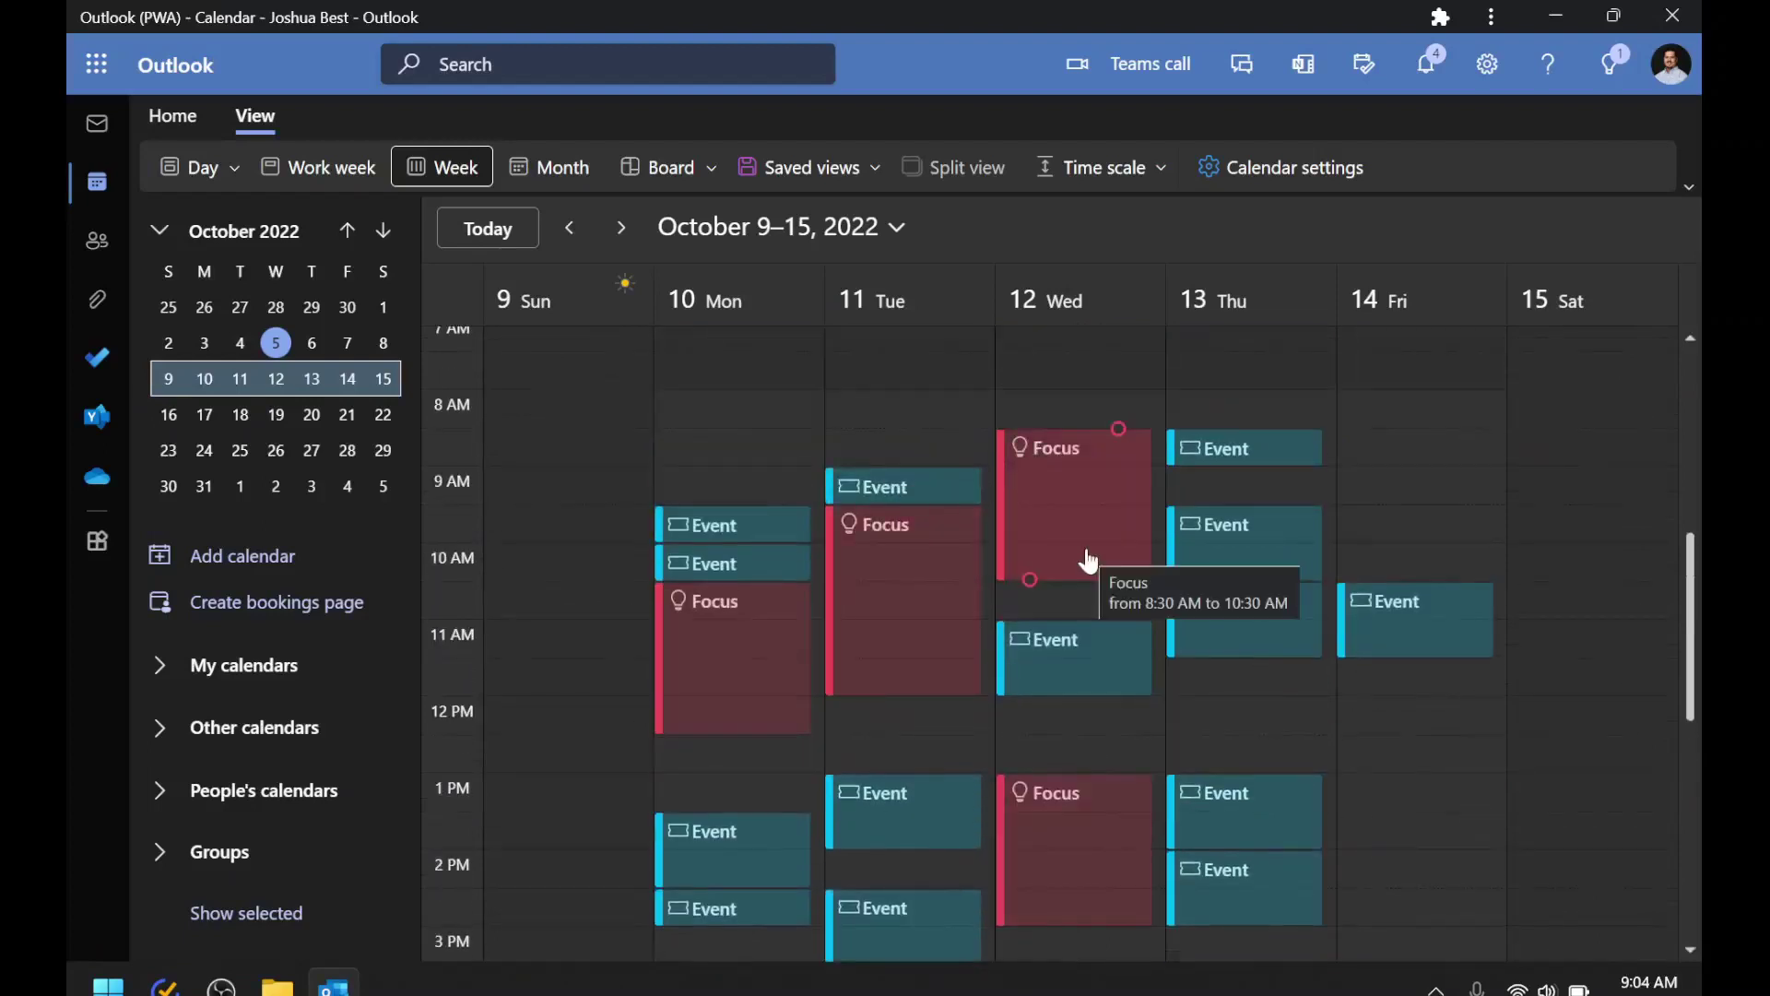
click(1231, 573)
scroll(1231, 573, down, 4)
click(1232, 627)
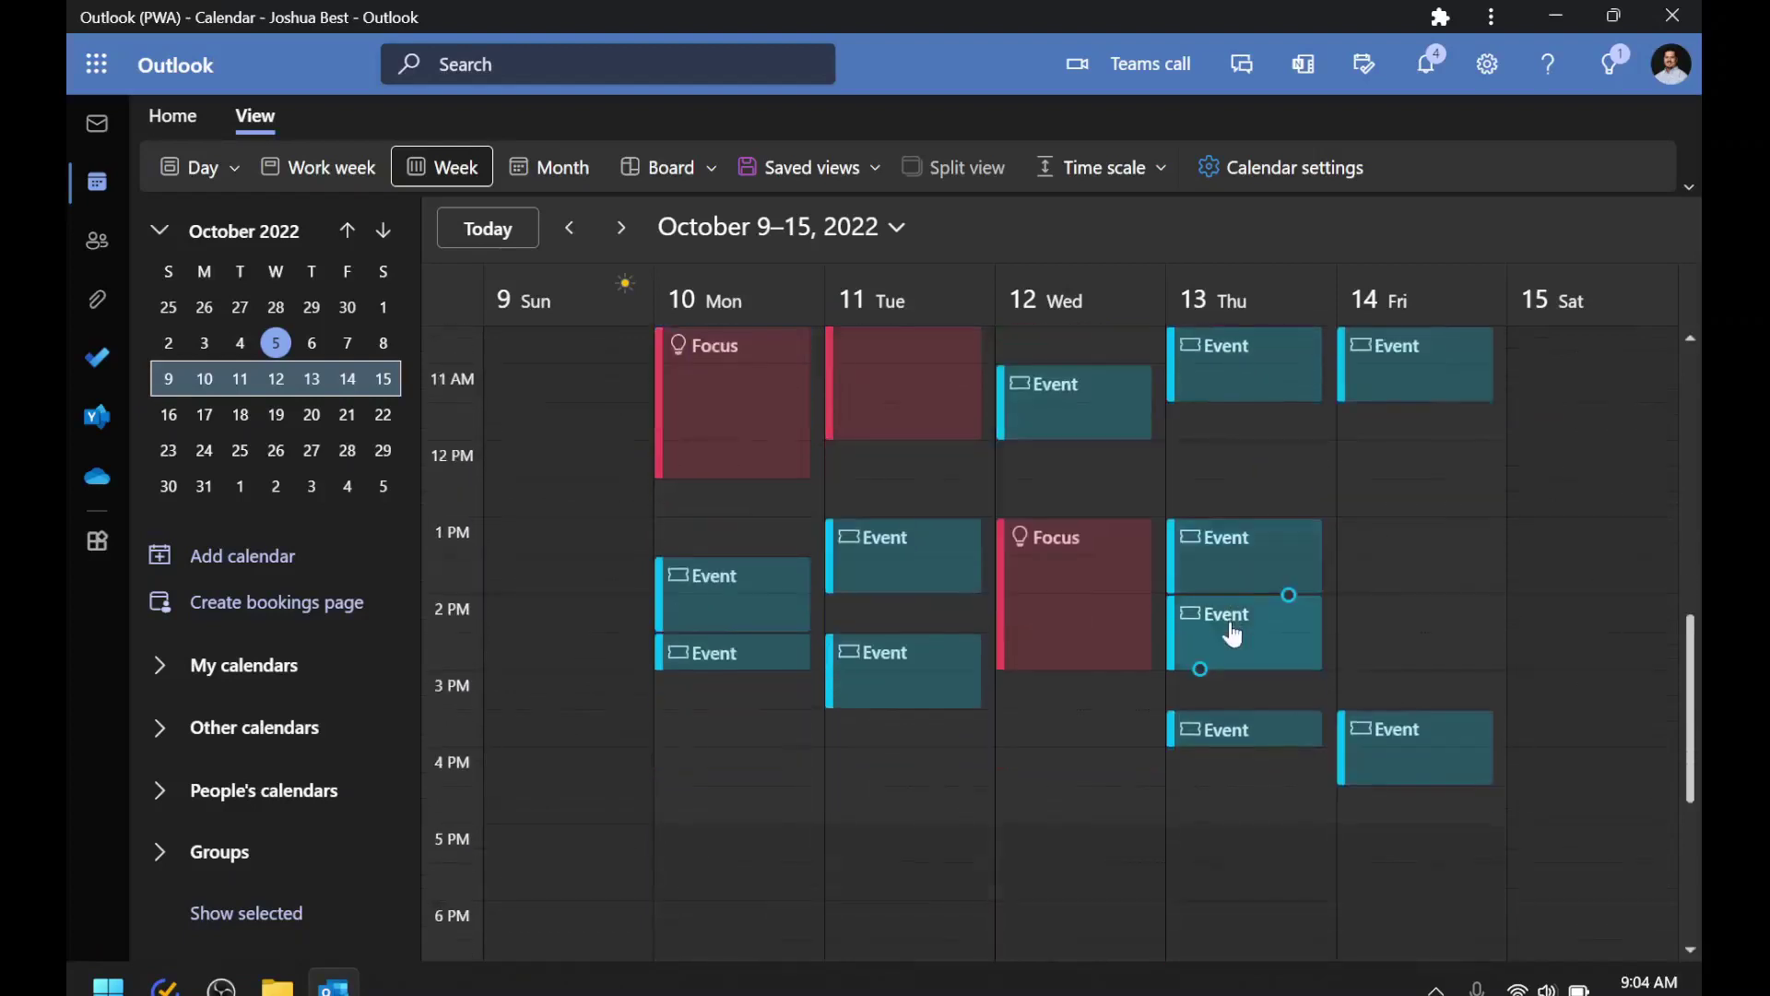
scroll(1232, 634, up, 4)
click(1236, 441)
click(1240, 553)
click(1246, 605)
scroll(1252, 660, down, 2)
click(1256, 676)
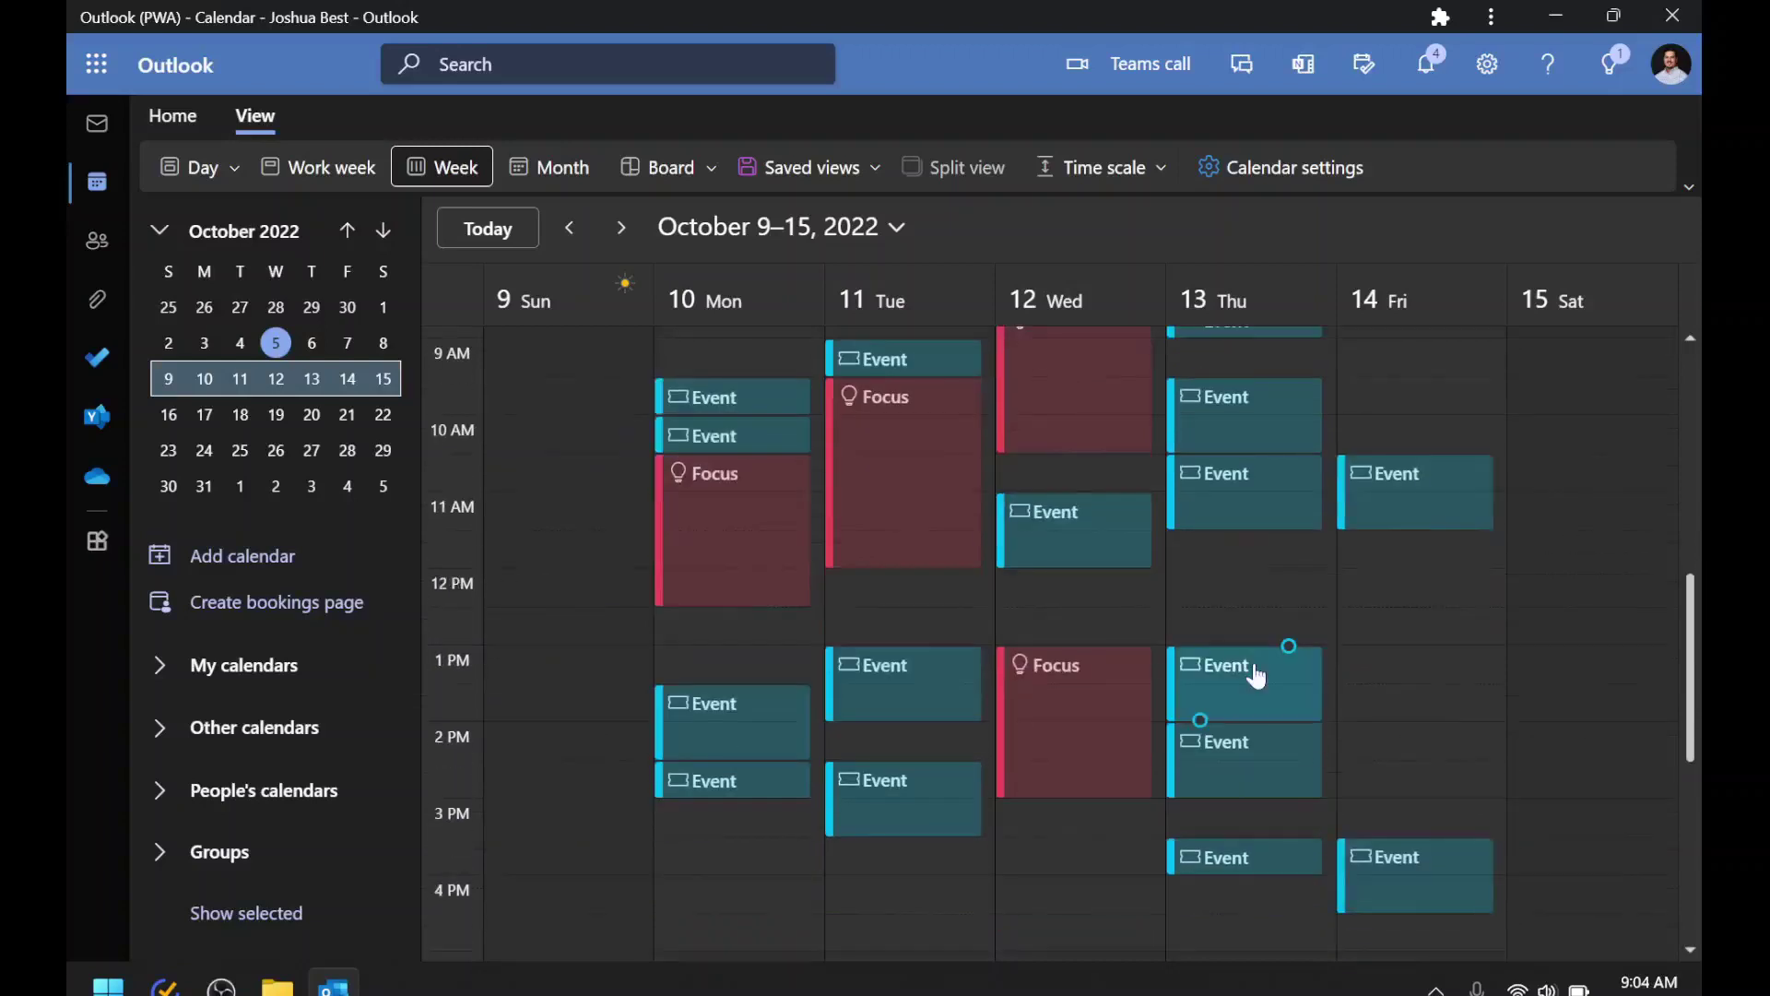
scroll(1256, 678, up, 2)
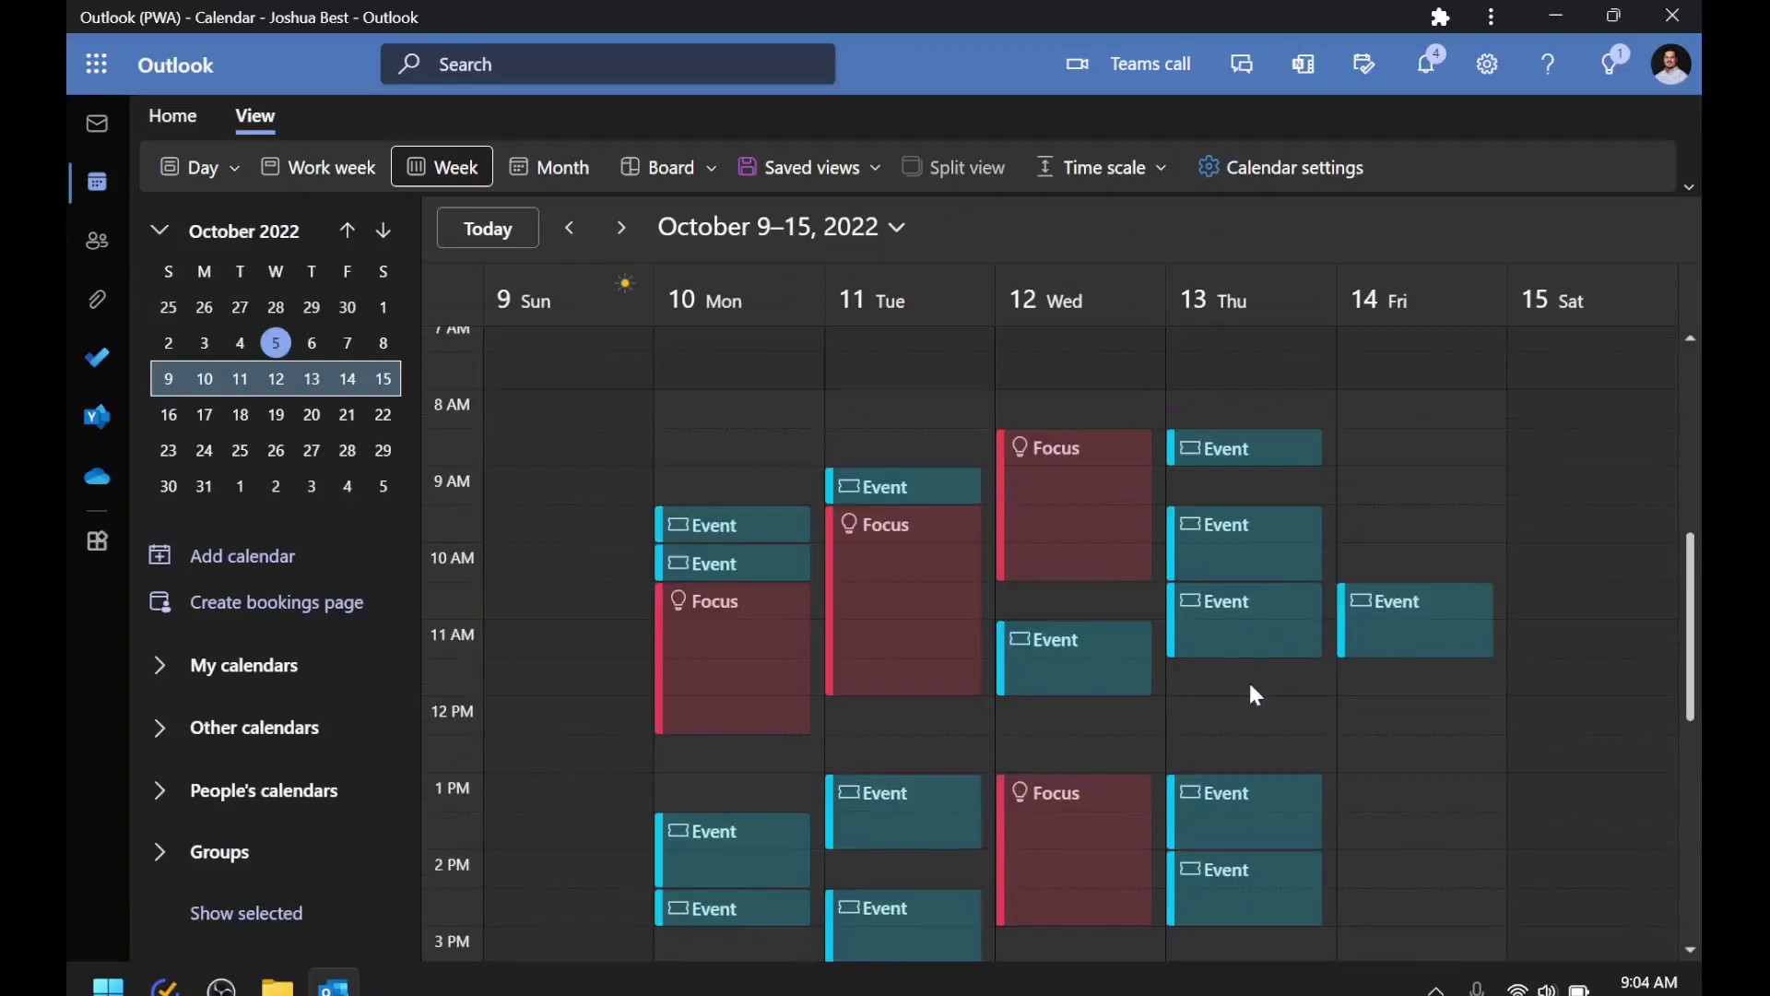
Step: Duplicate Wednesday's Focus block and place the copy on Friday, 8:30–10:30 AM
right_click(1129, 548)
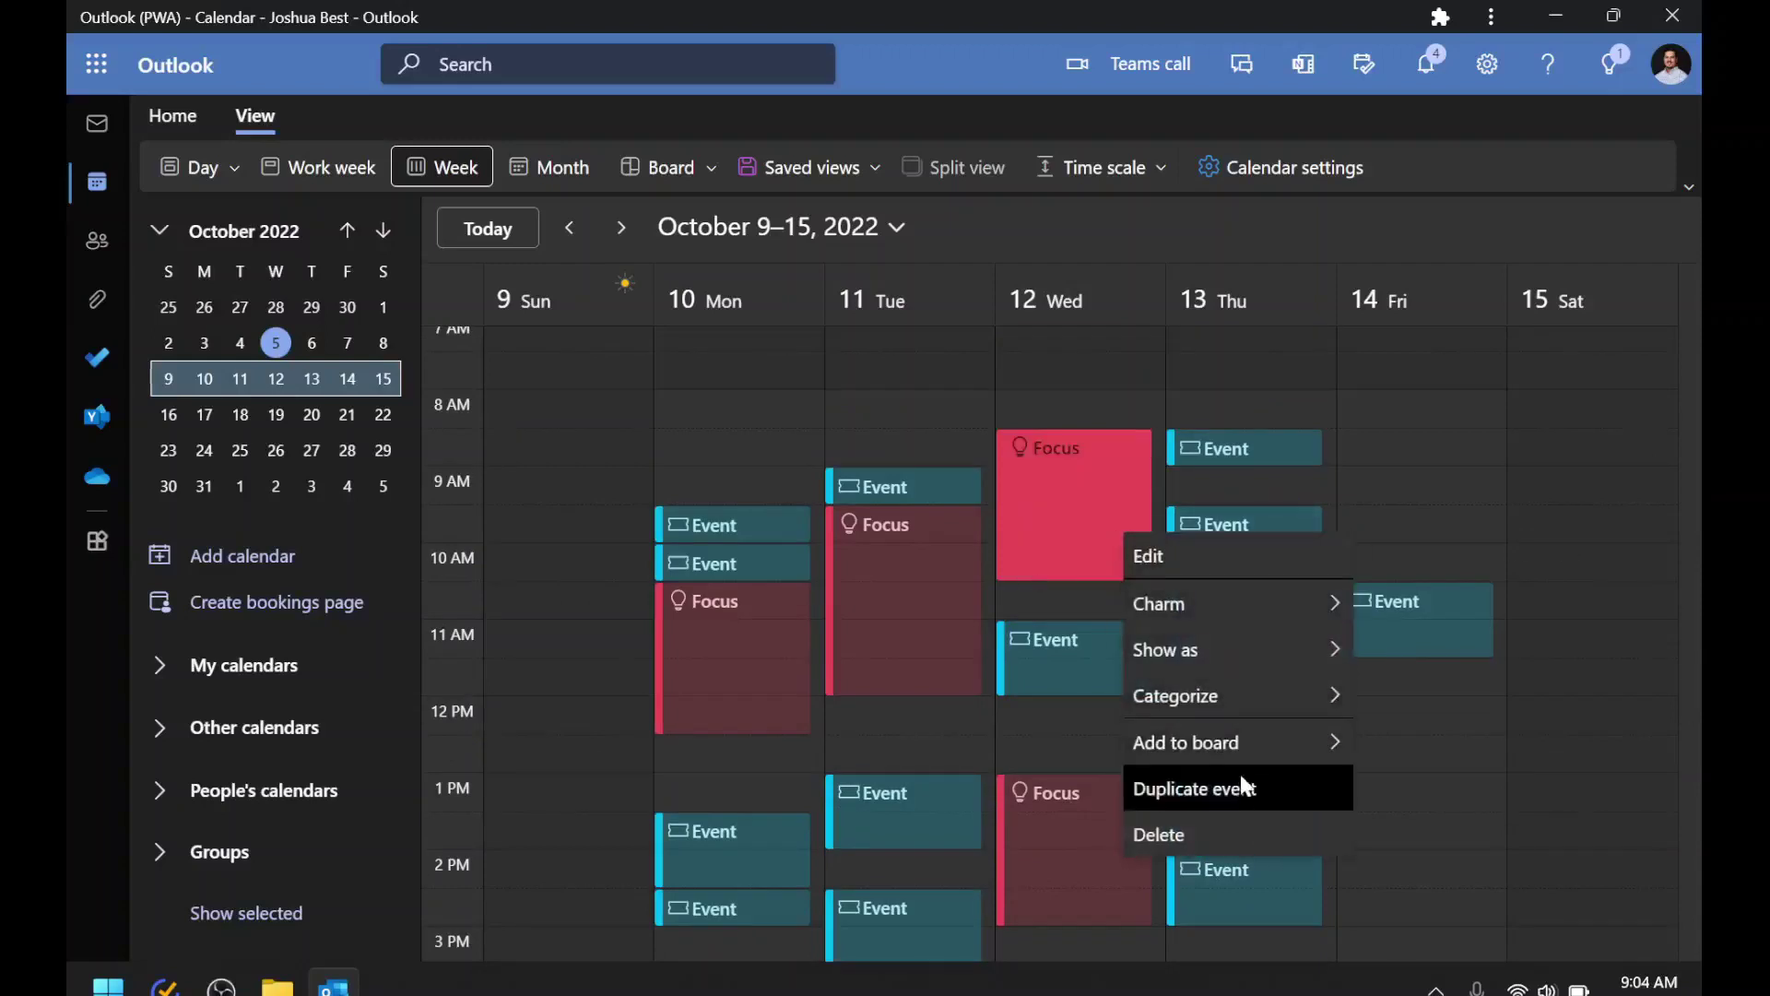
click(1241, 786)
click(248, 249)
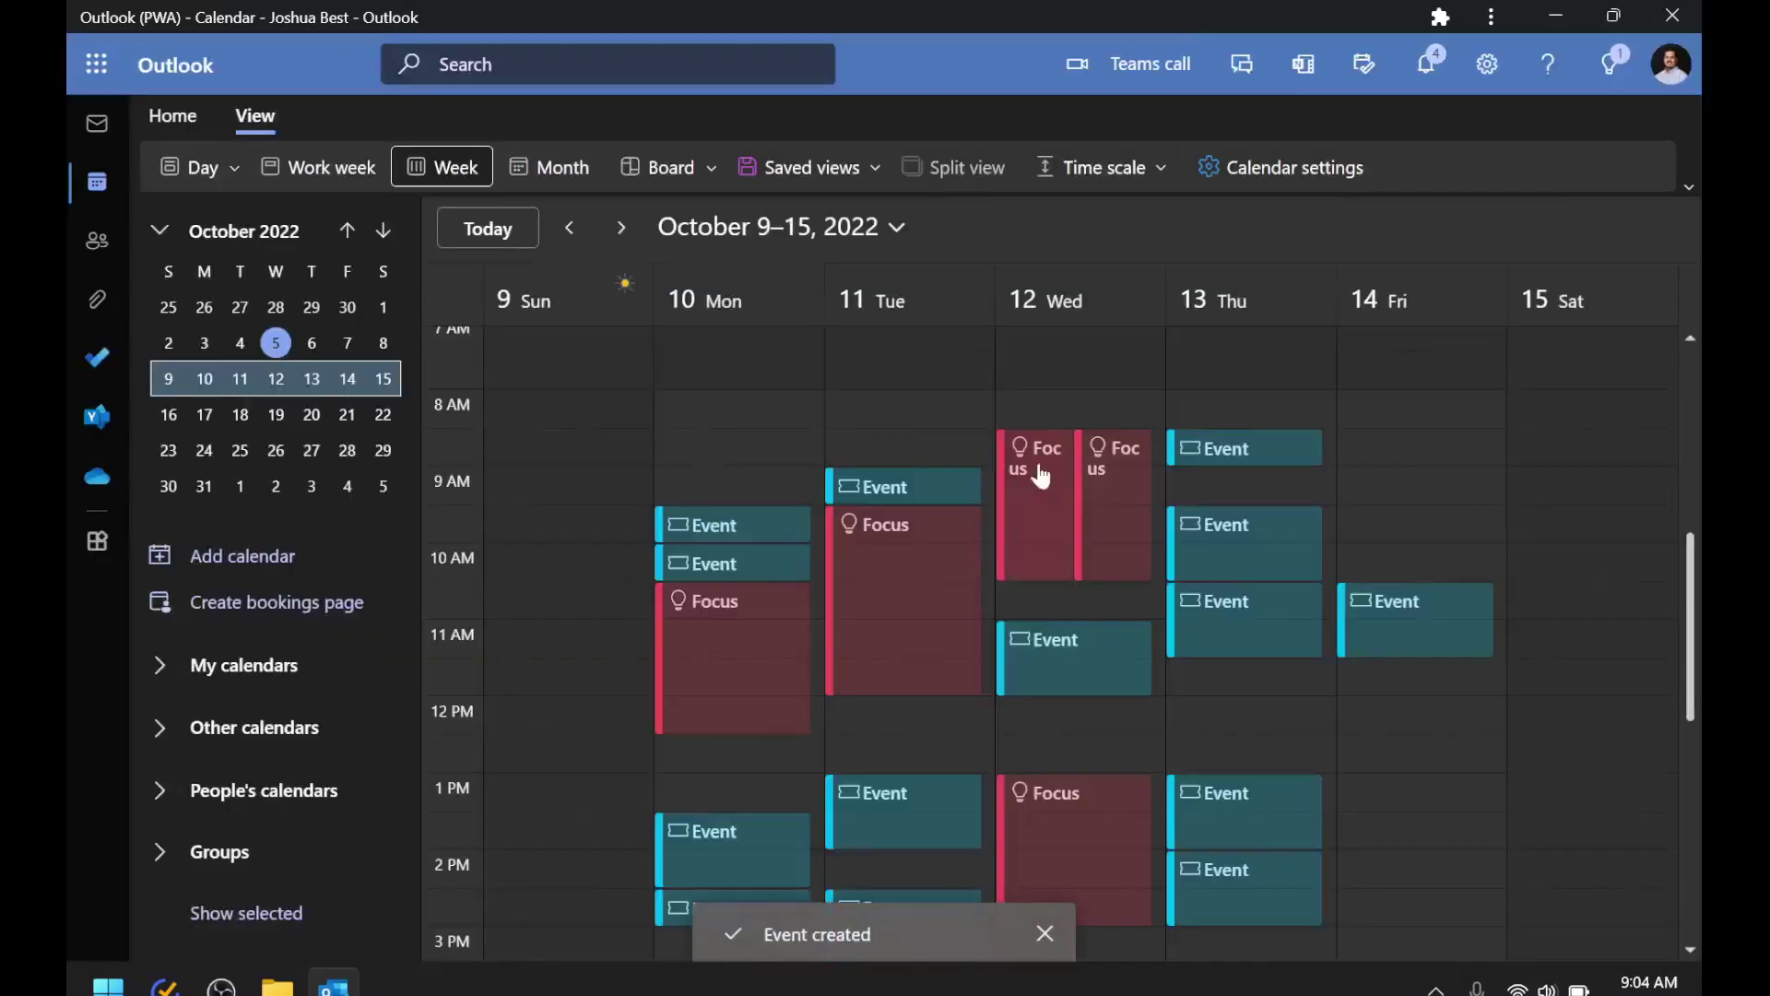
drag(1114, 493, 1392, 484)
click(1392, 484)
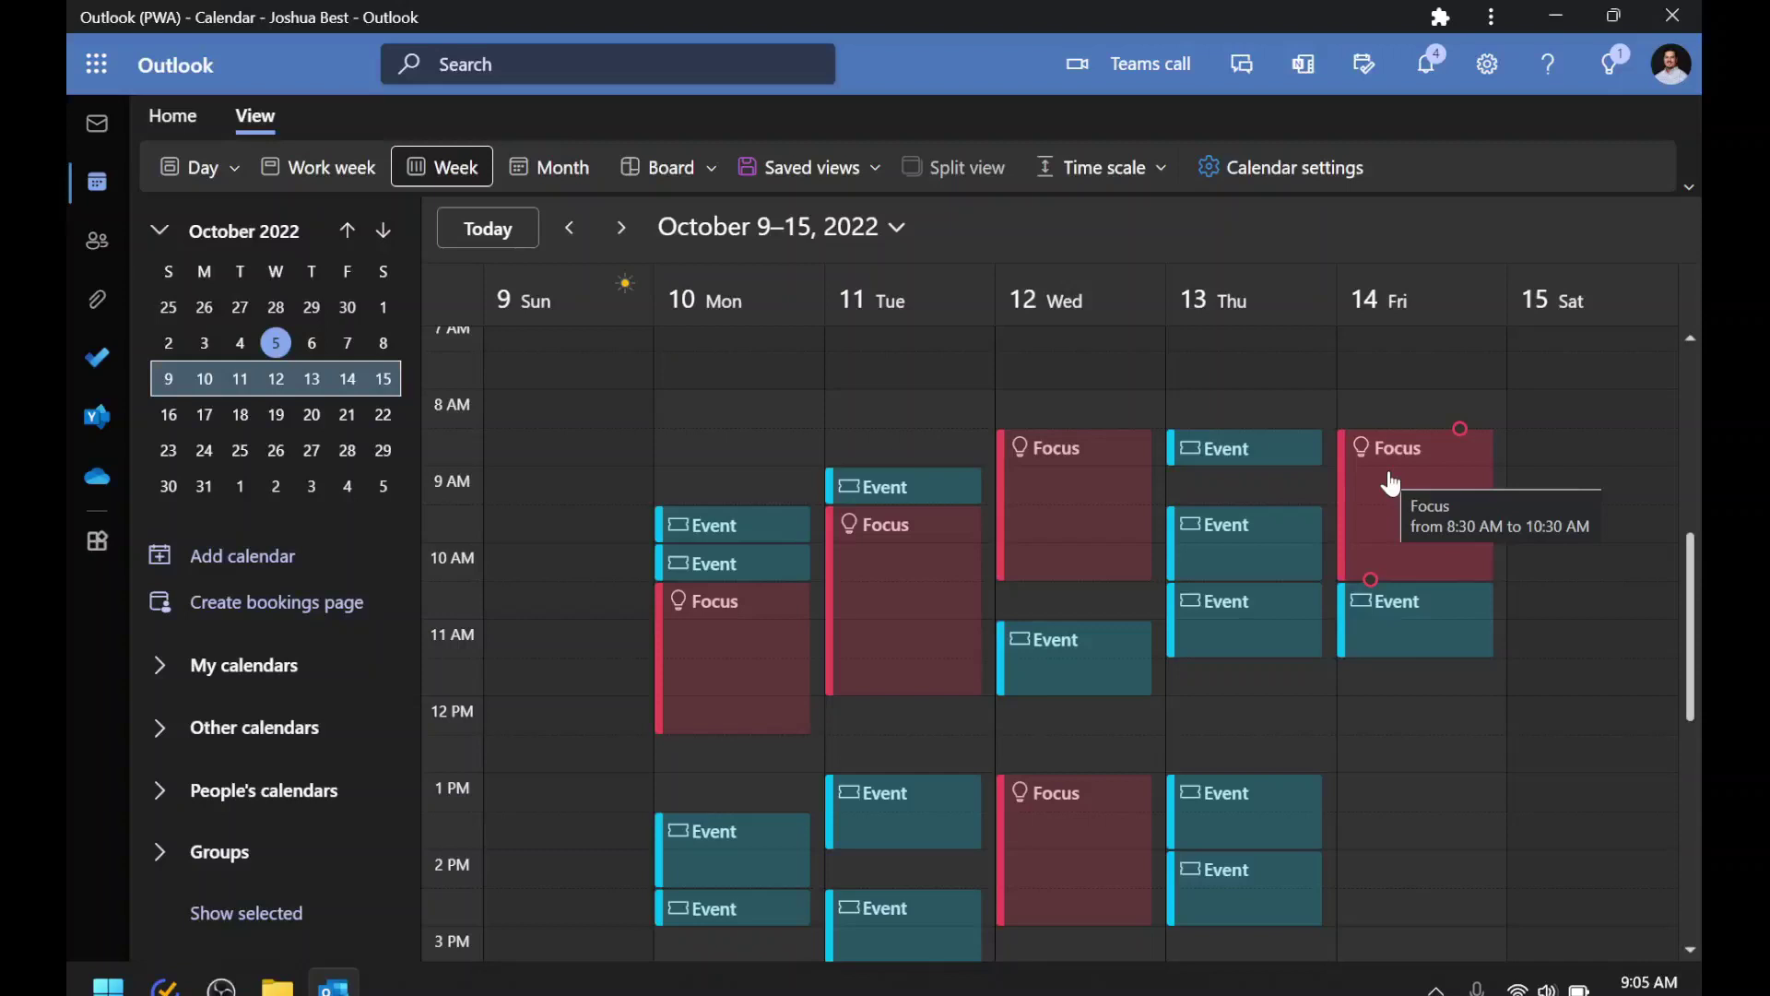
scroll(1394, 497, down, 3)
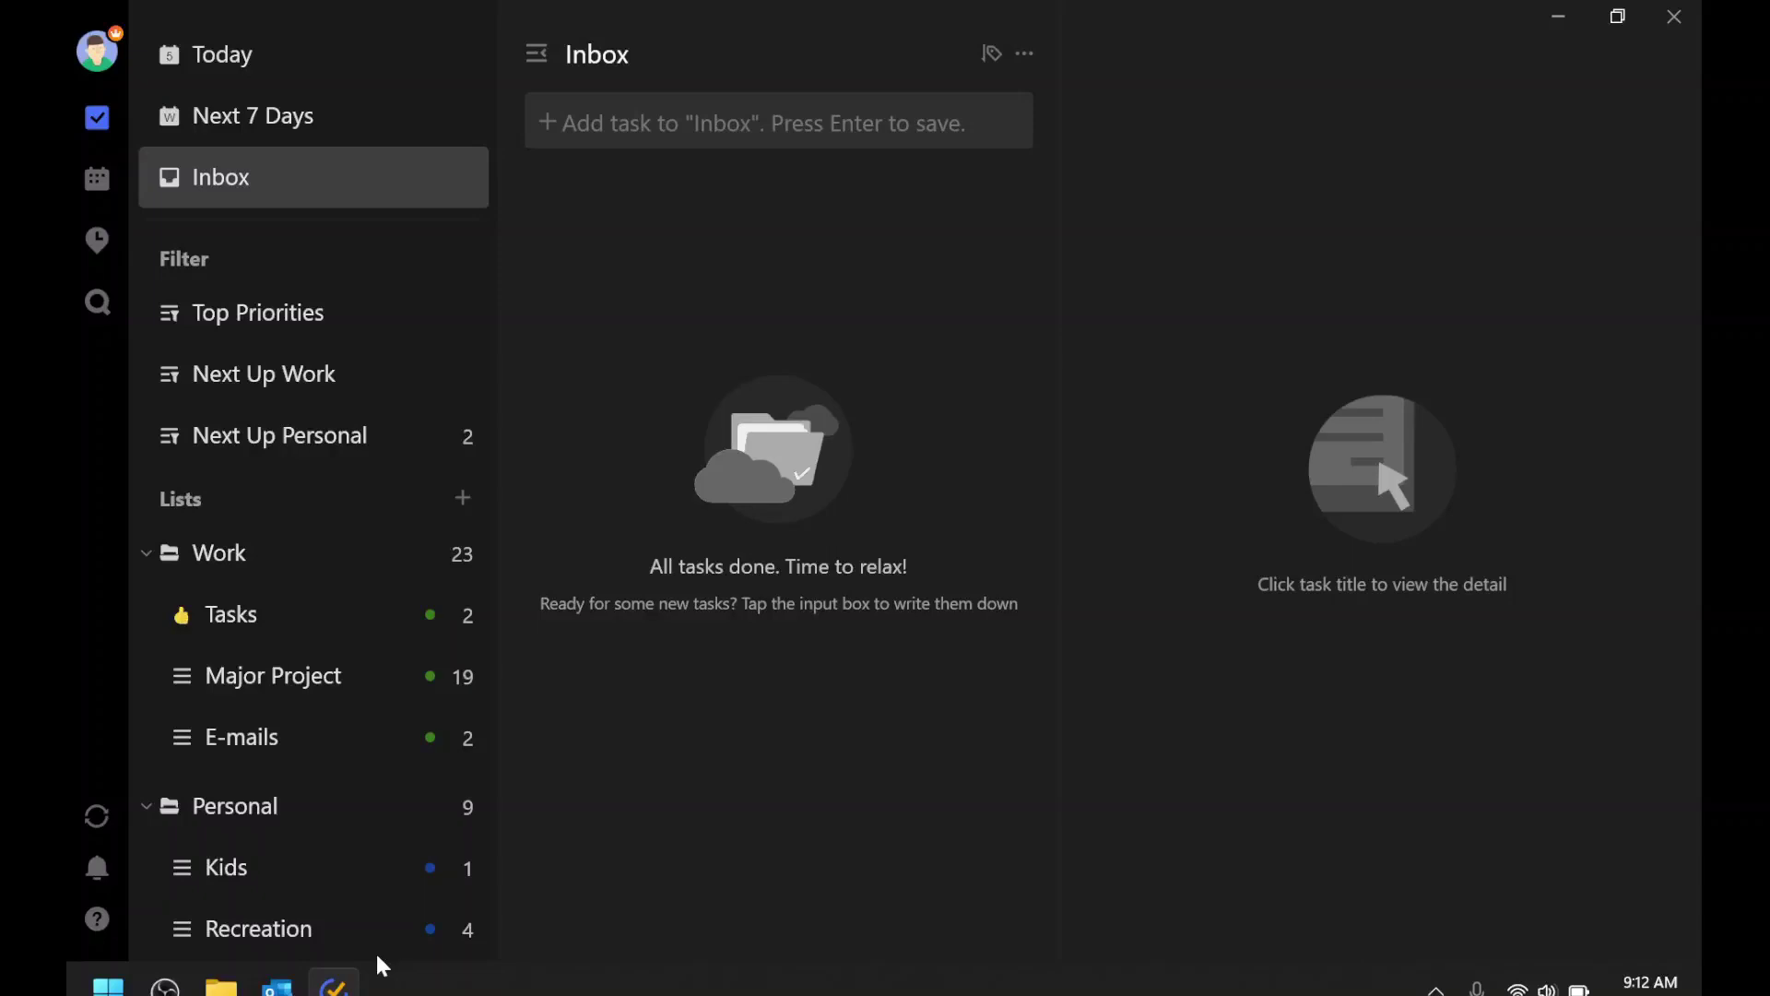
click(346, 701)
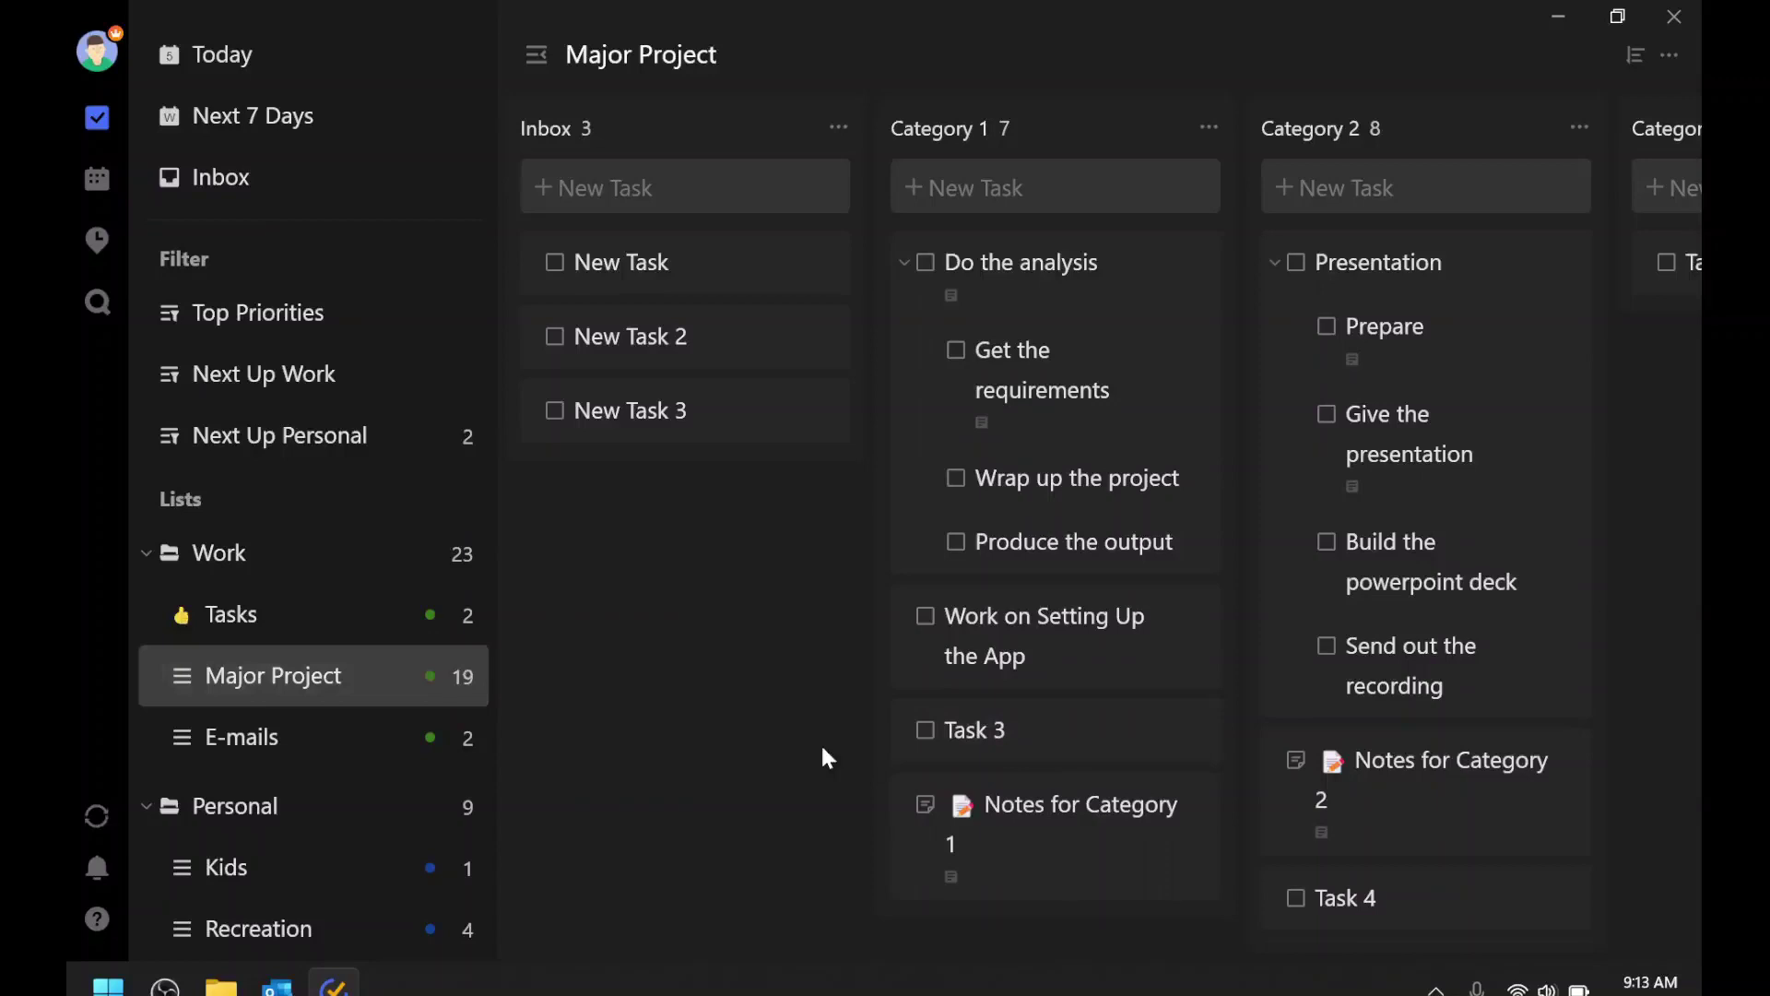
Step: Flag New Task and New Task 3 with low (blue) priority
right_click(711, 278)
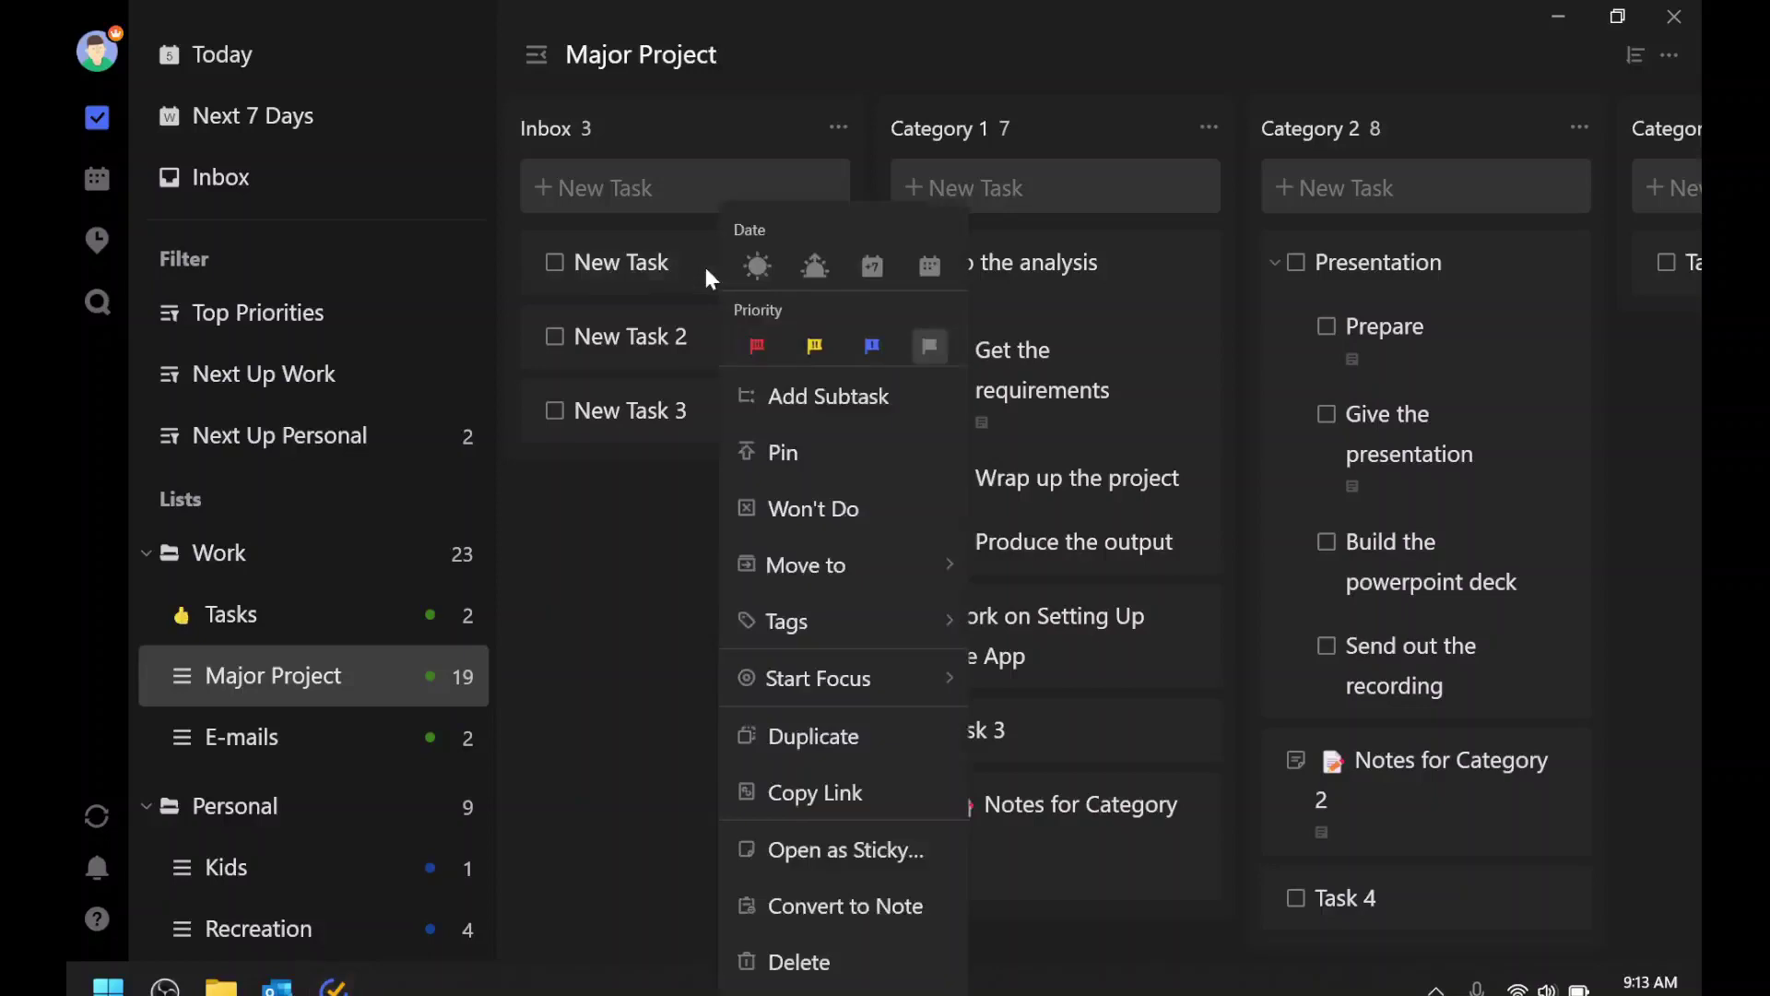
click(871, 348)
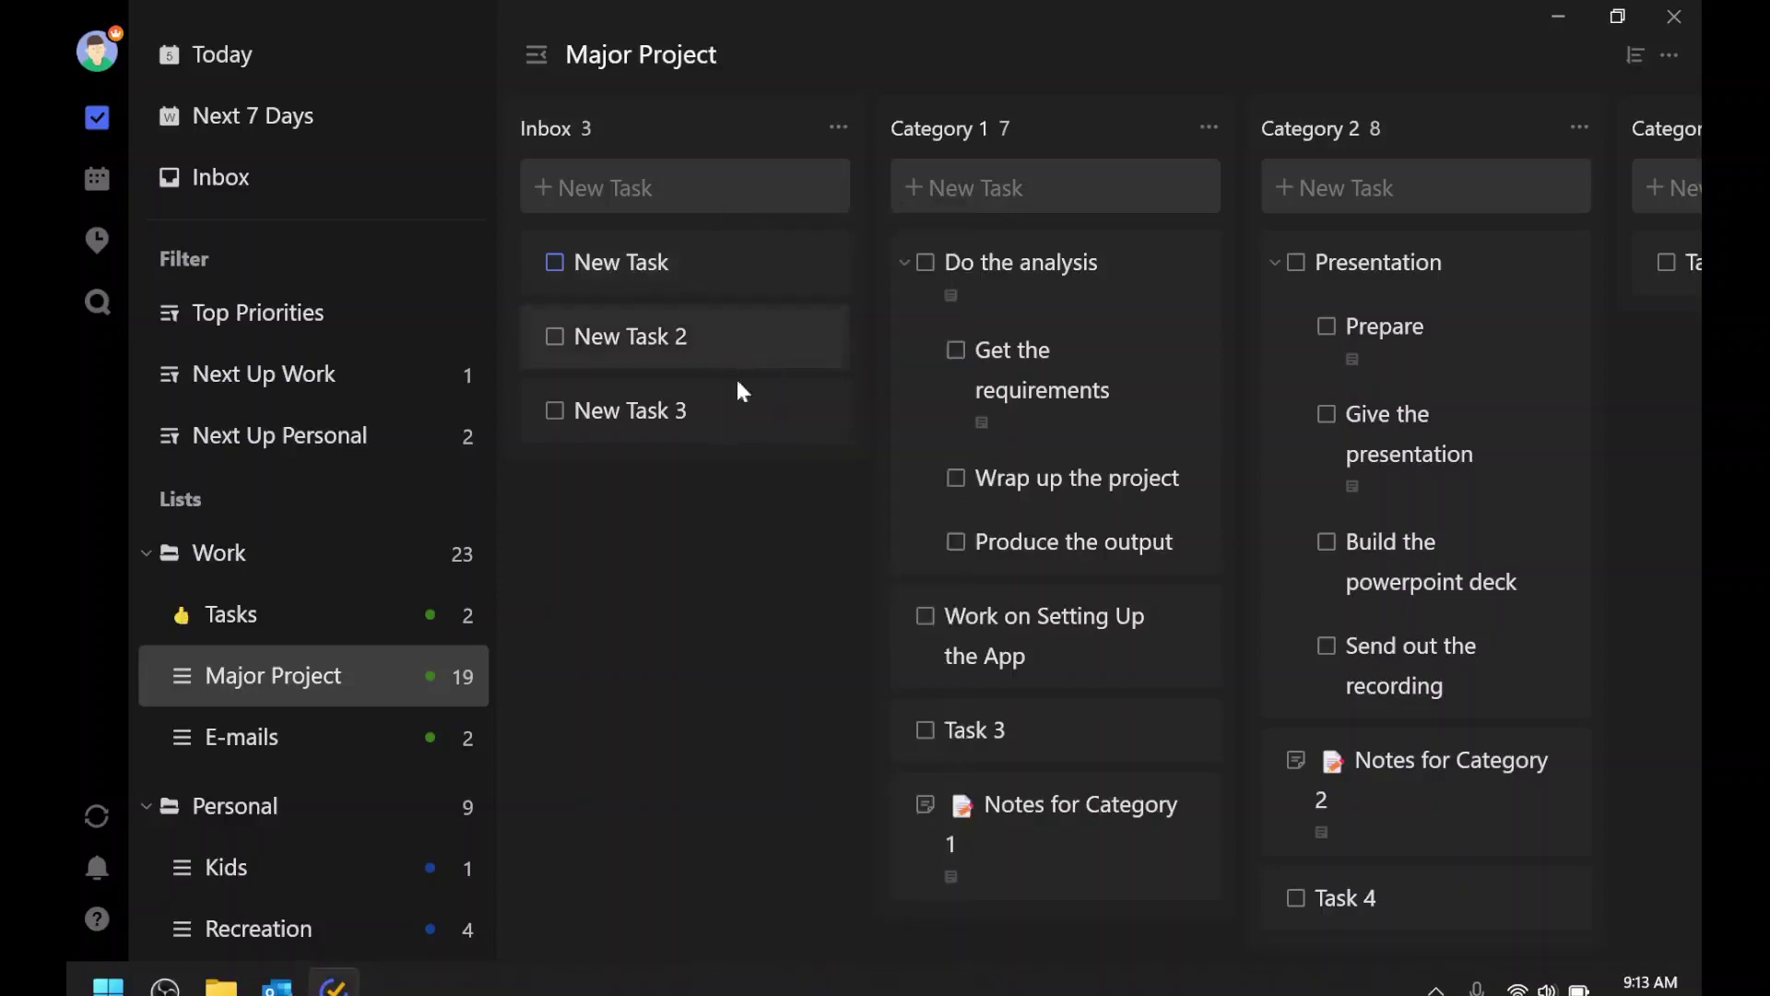
right_click(711, 433)
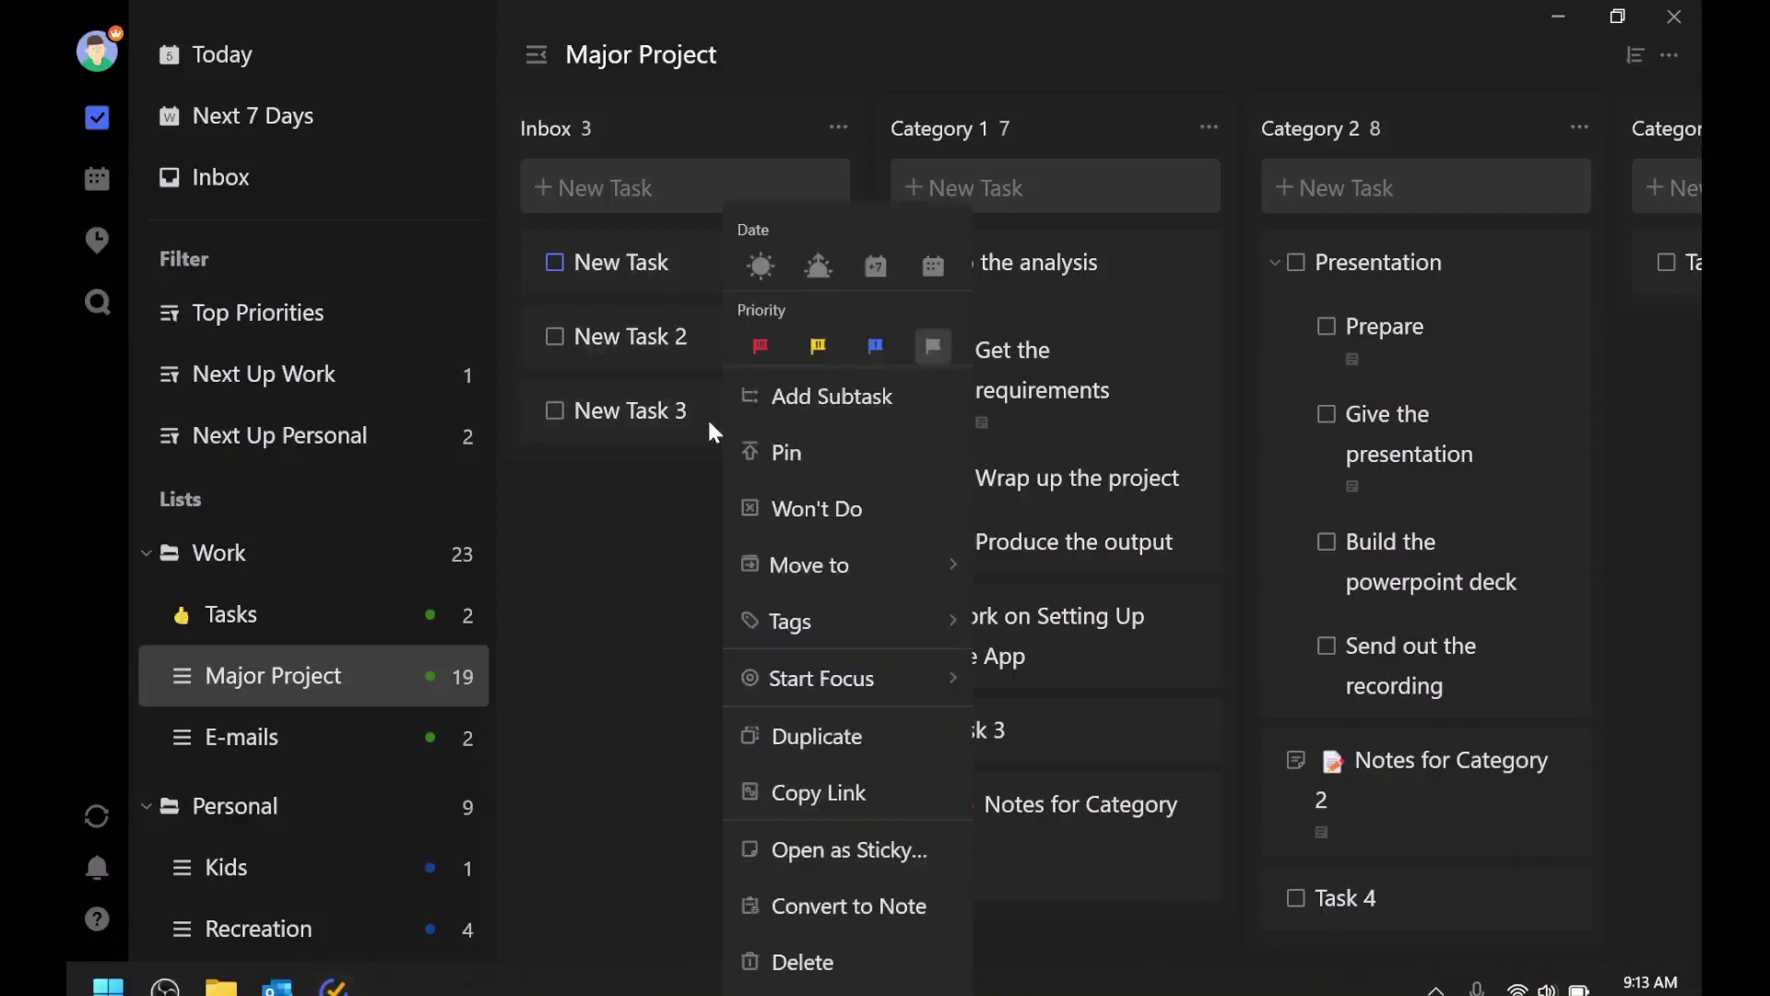
click(877, 352)
mouse_move(716, 660)
mouse_down()
mouse_move(601, 664)
mouse_move(717, 664)
mouse_up()
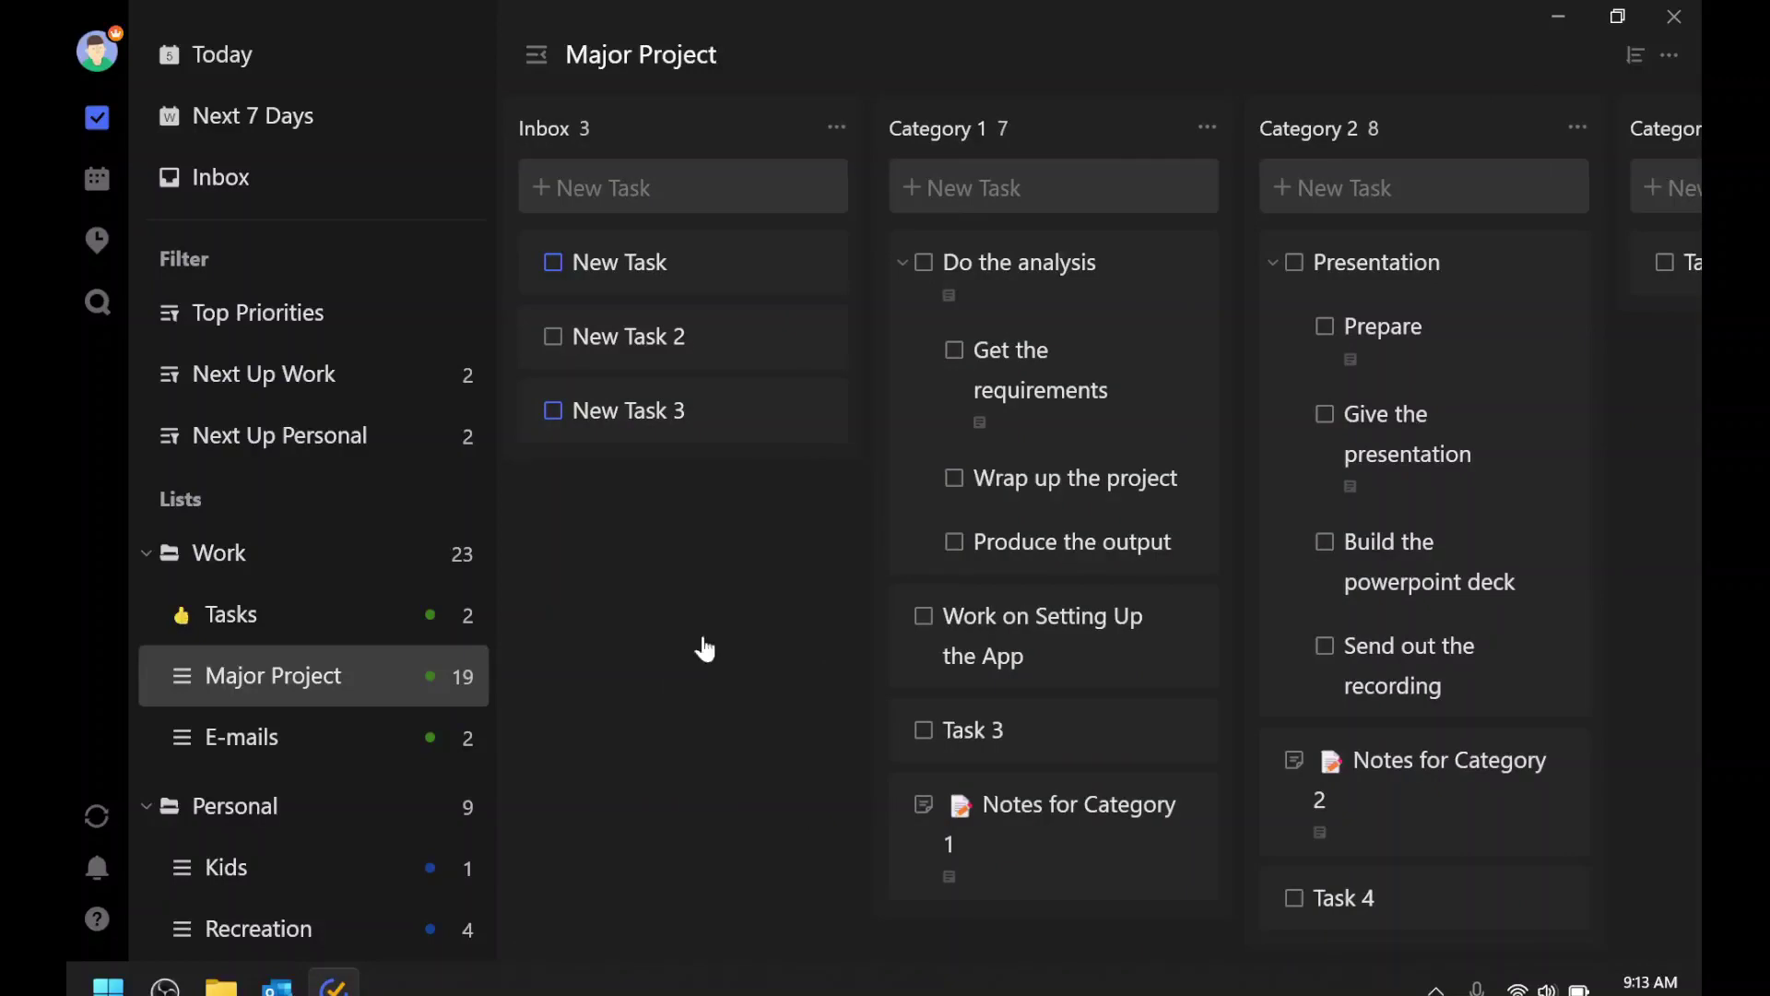
Step: Reorder the tasks so Build the powerpoint deck sits right below Prepare
drag(703, 645, 593, 645)
drag(1537, 585, 1391, 585)
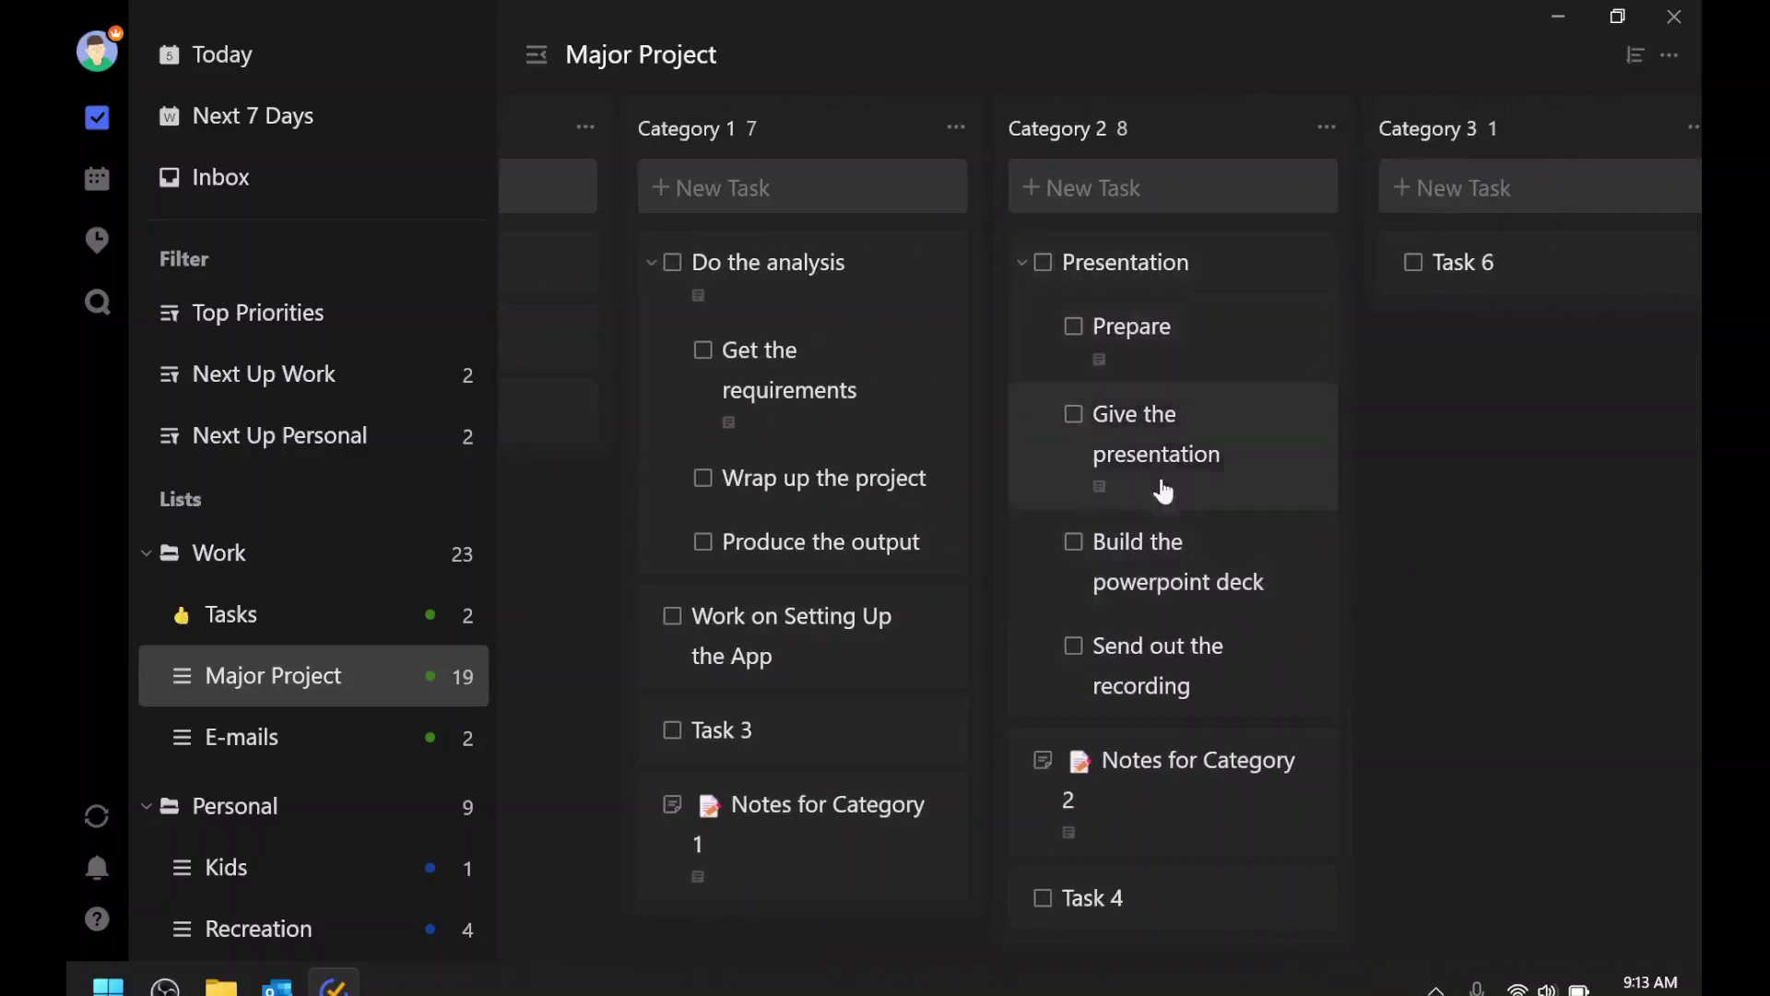
drag(1164, 590, 1167, 378)
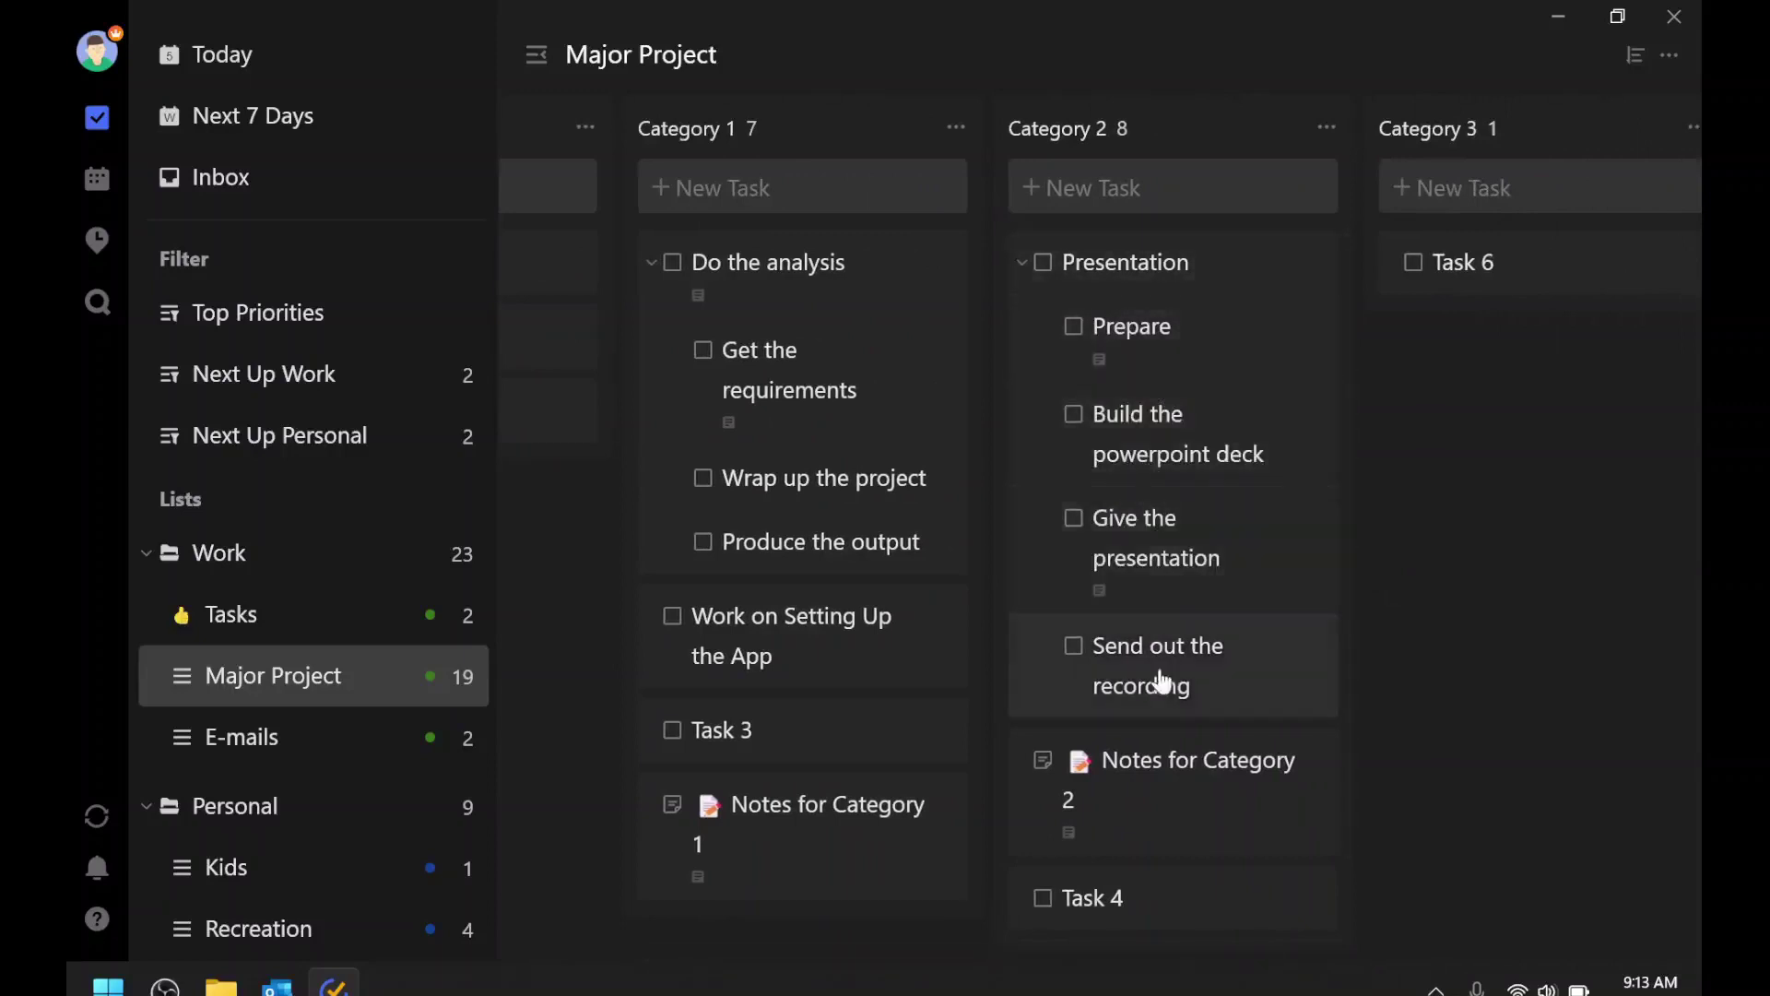
Step: Set the deck to low, Prepare to high, and Get the requirements to medium priority
right_click(1160, 416)
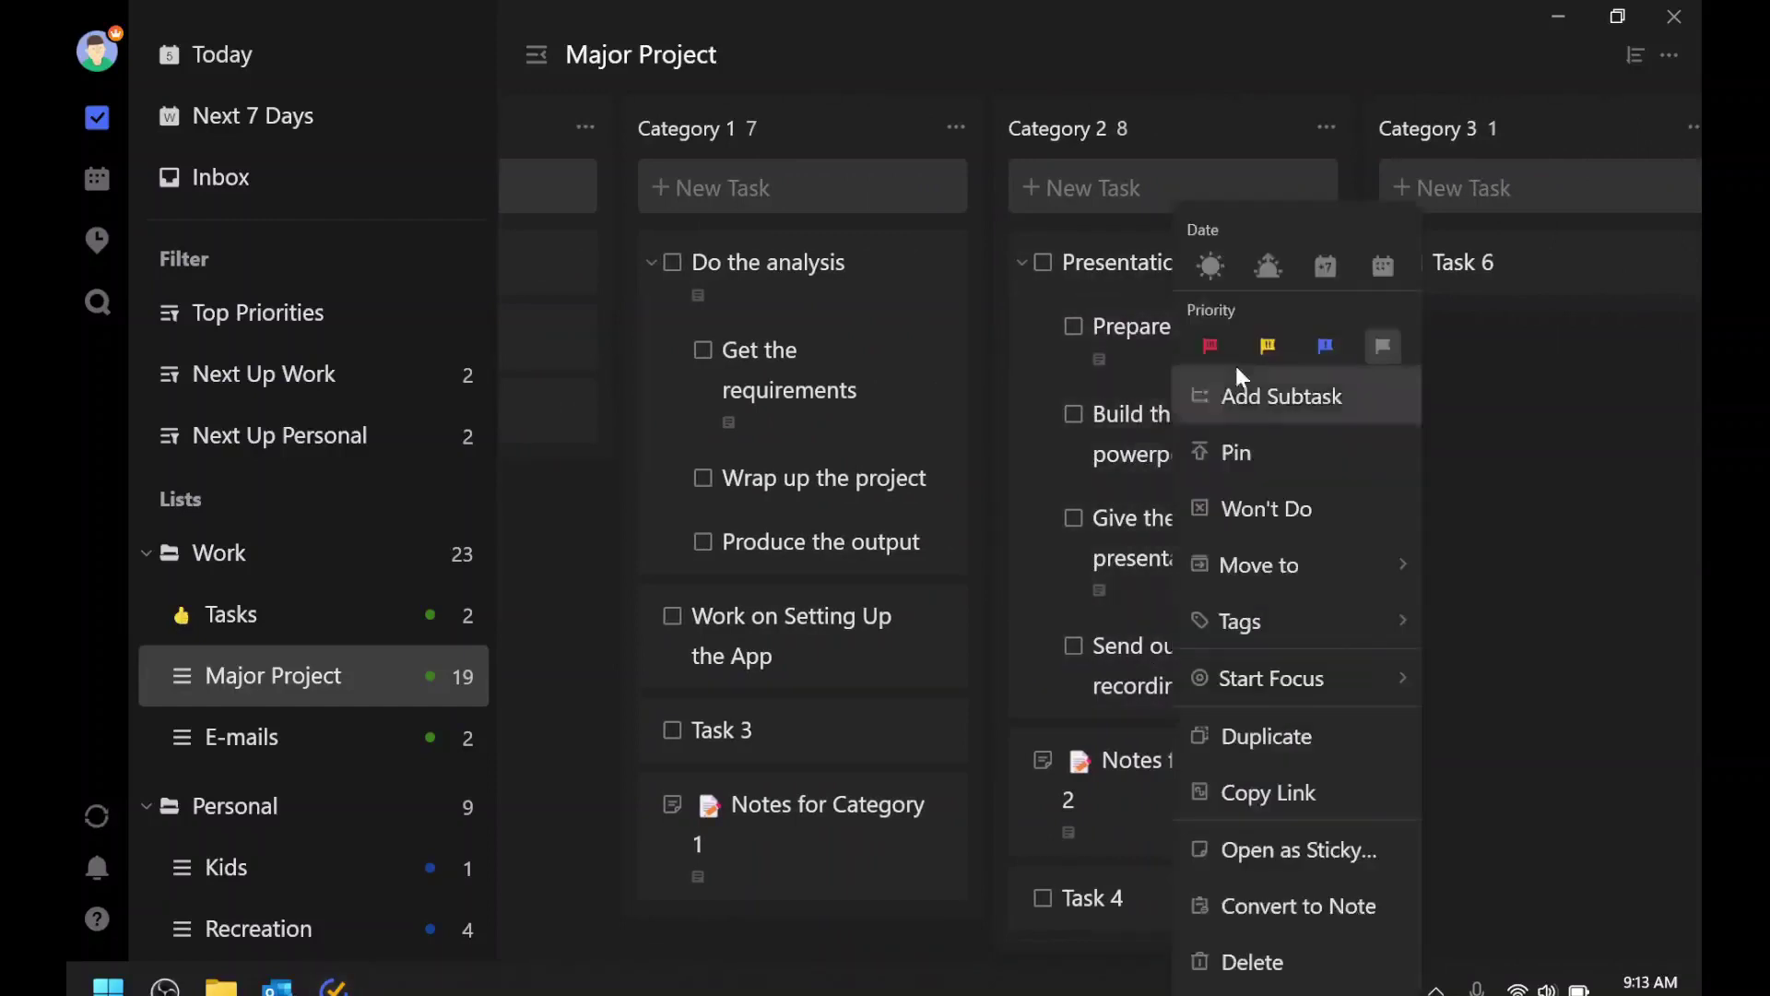
click(1326, 347)
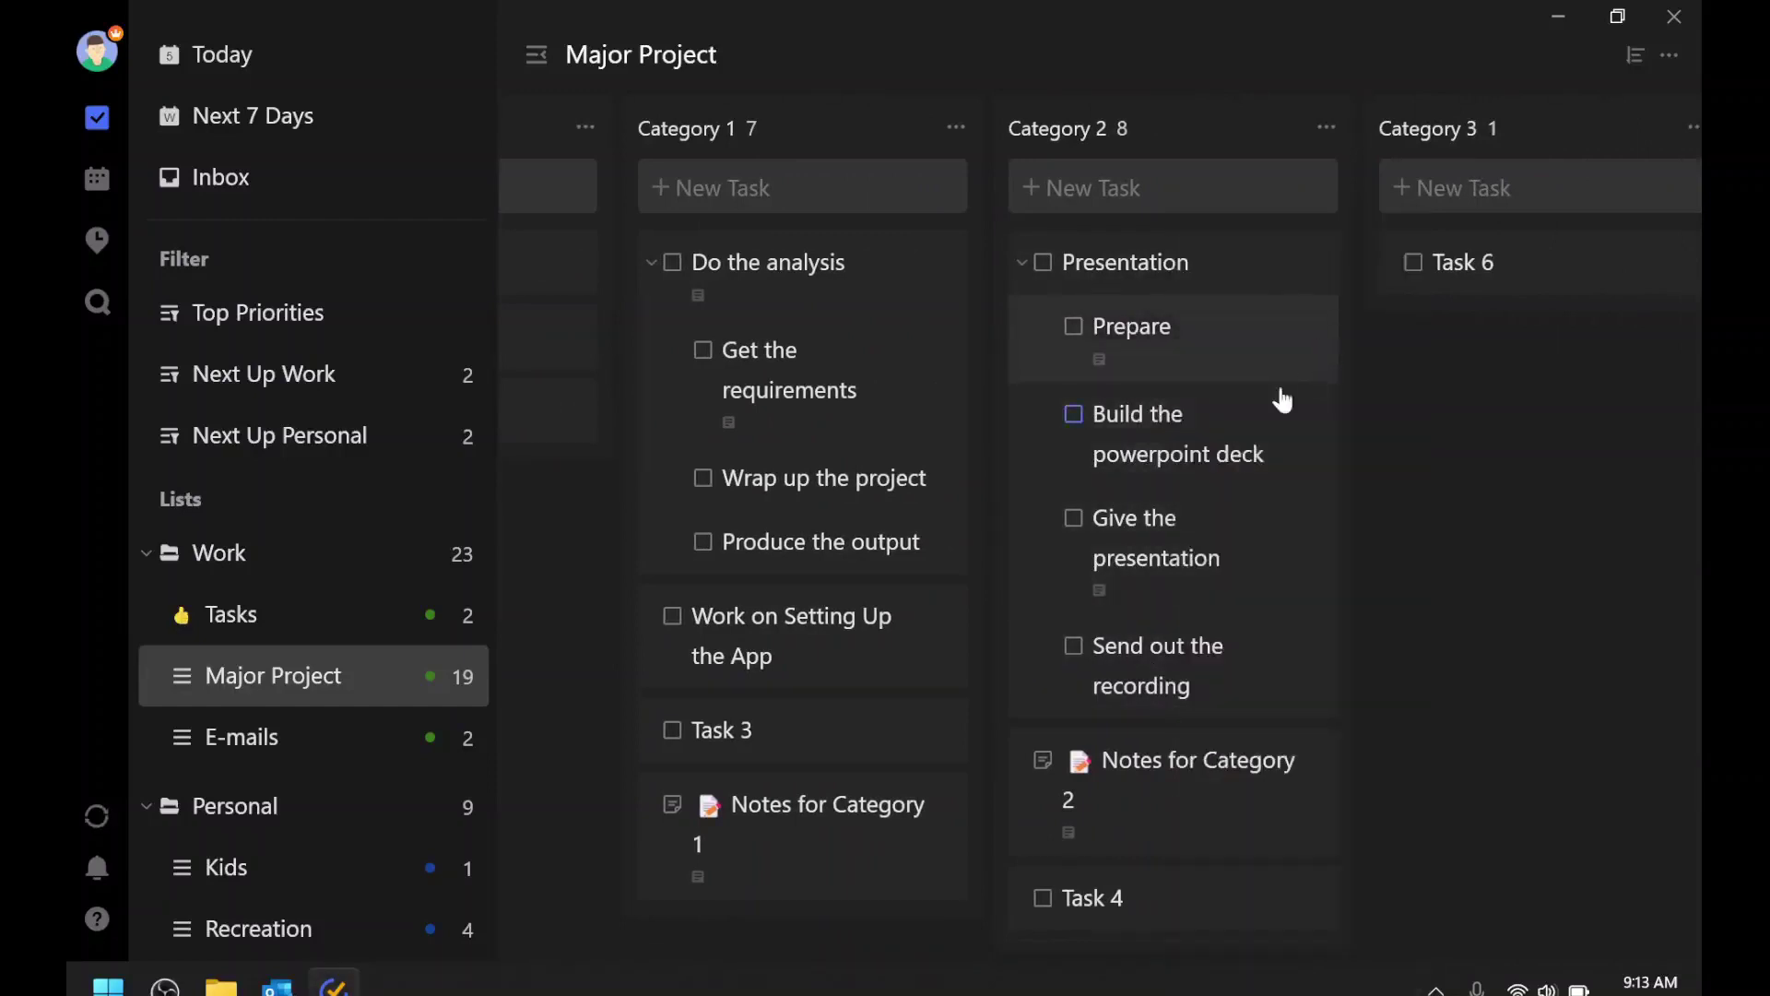
right_click(1179, 352)
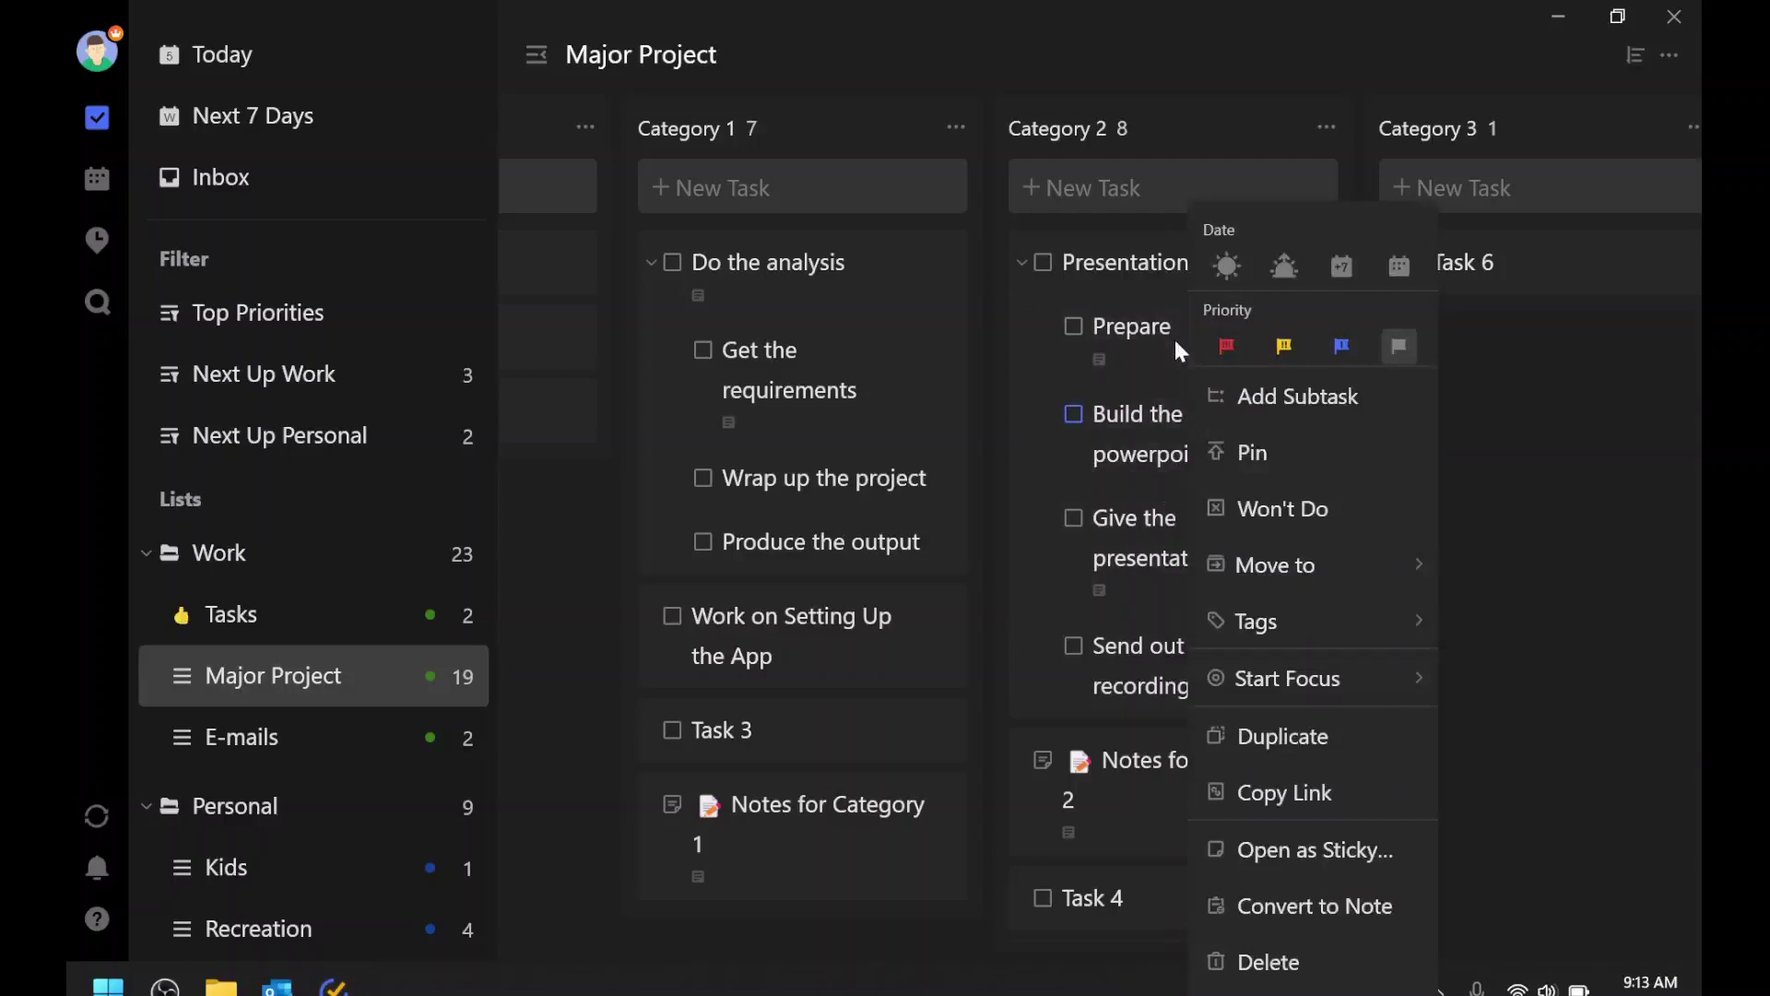
click(1227, 347)
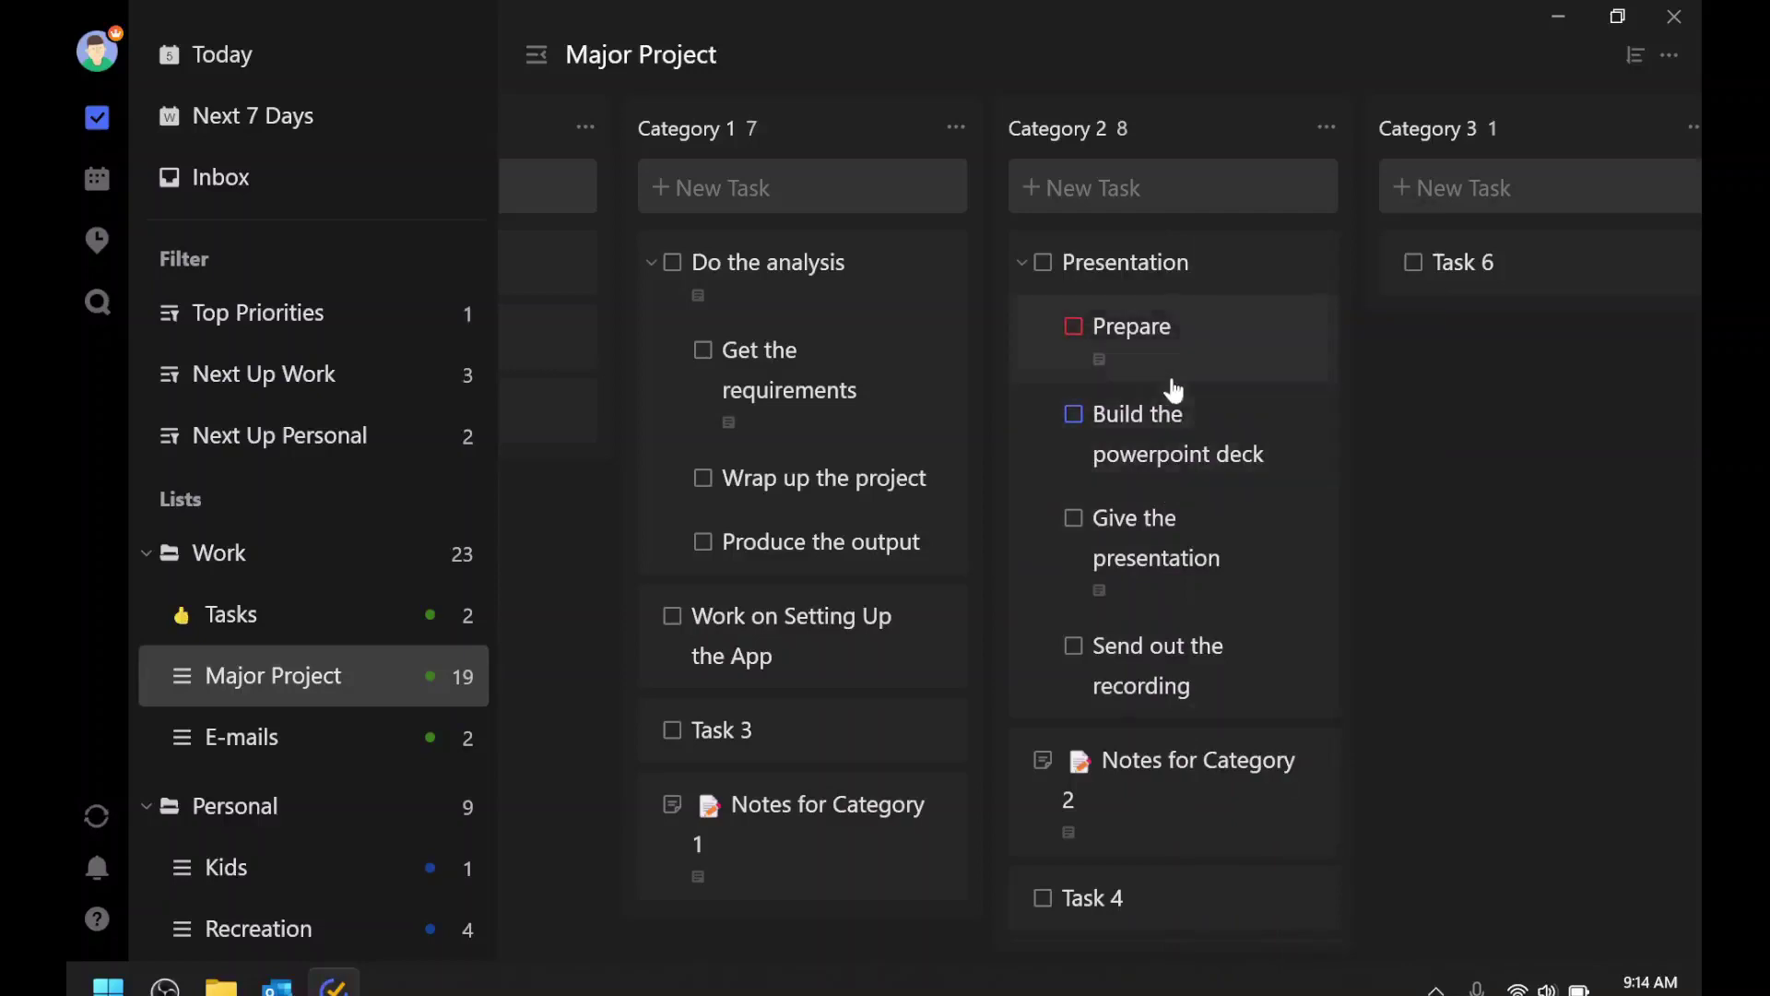
right_click(776, 376)
click(879, 349)
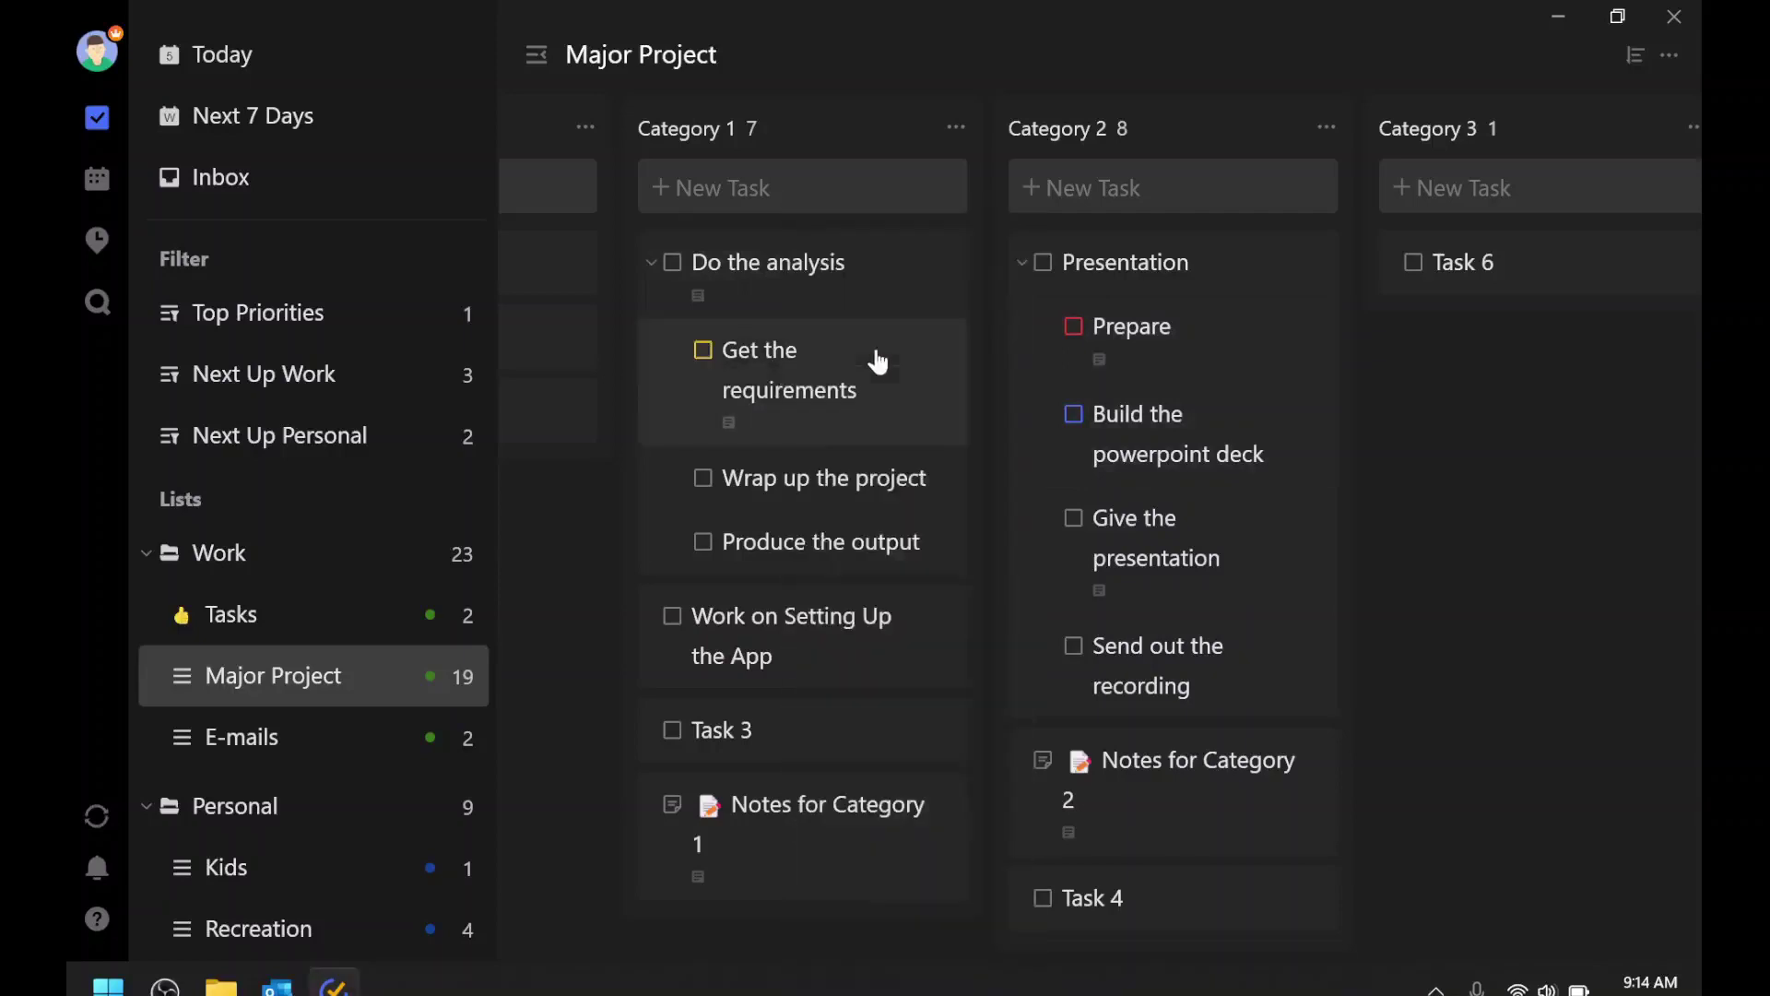
scroll(646, 605, left, 2)
scroll(694, 608, left, 3)
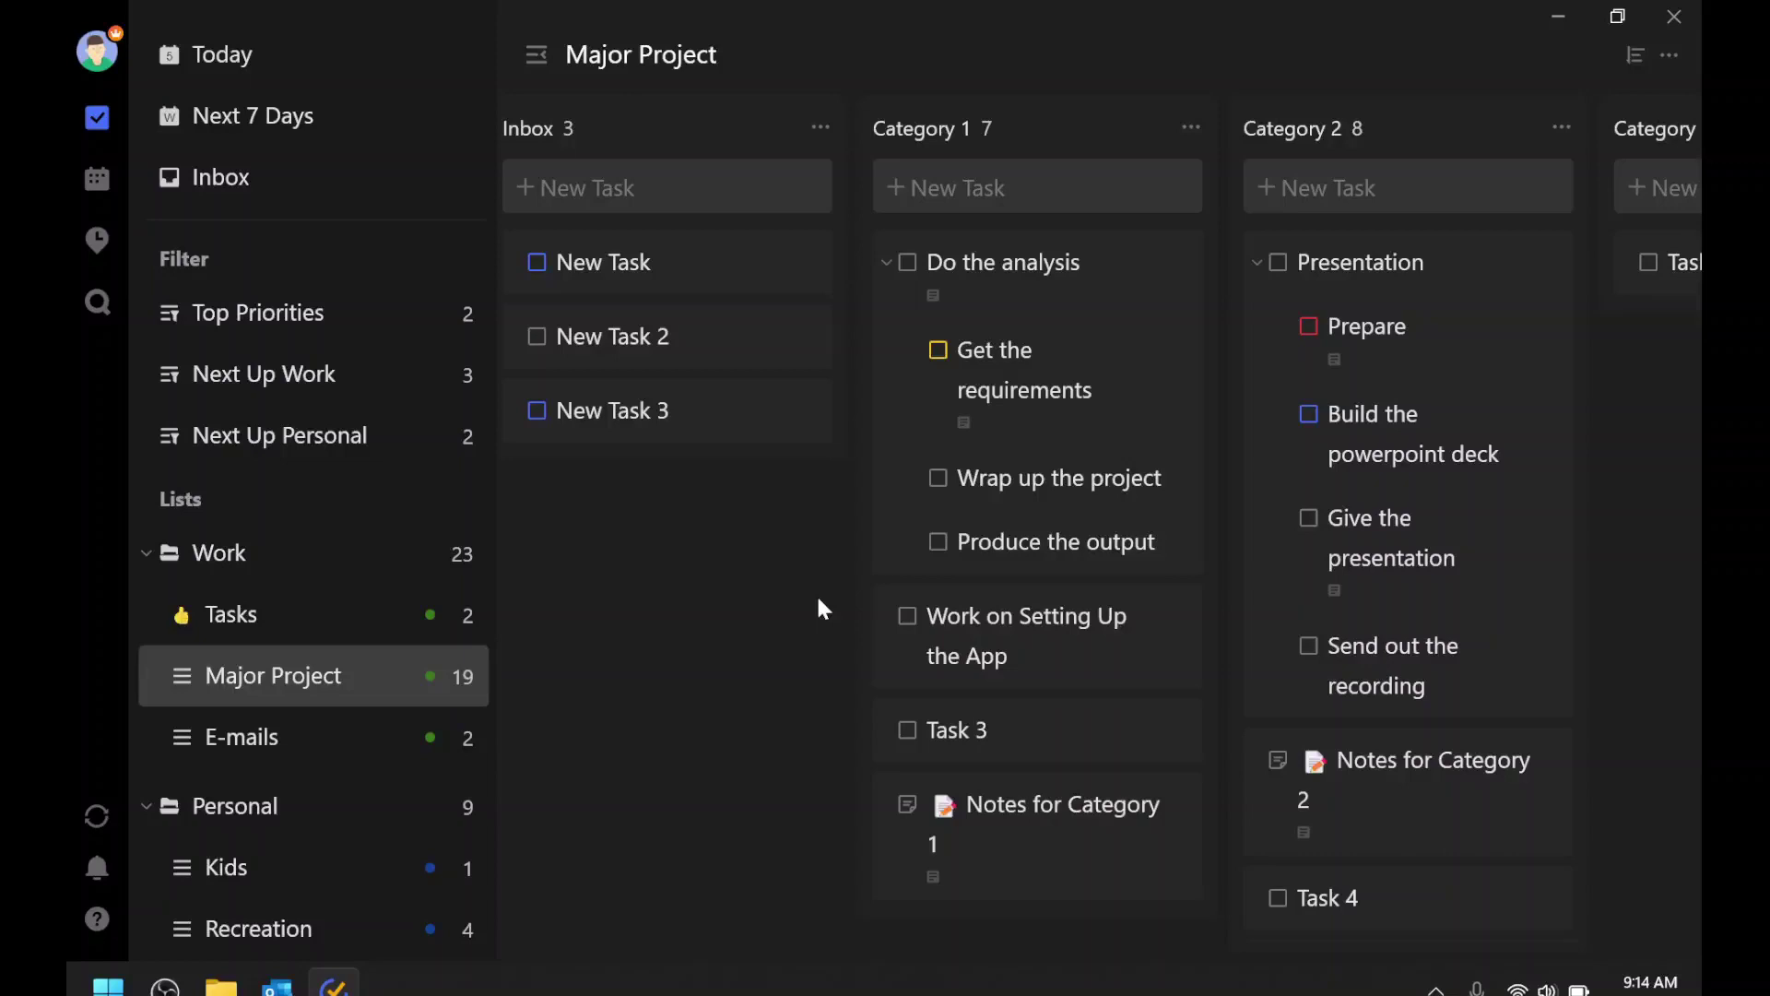
Step: Create a new 'focus' tag and apply it to Work on Setting Up the App
right_click(1009, 636)
mouse_move(1115, 447)
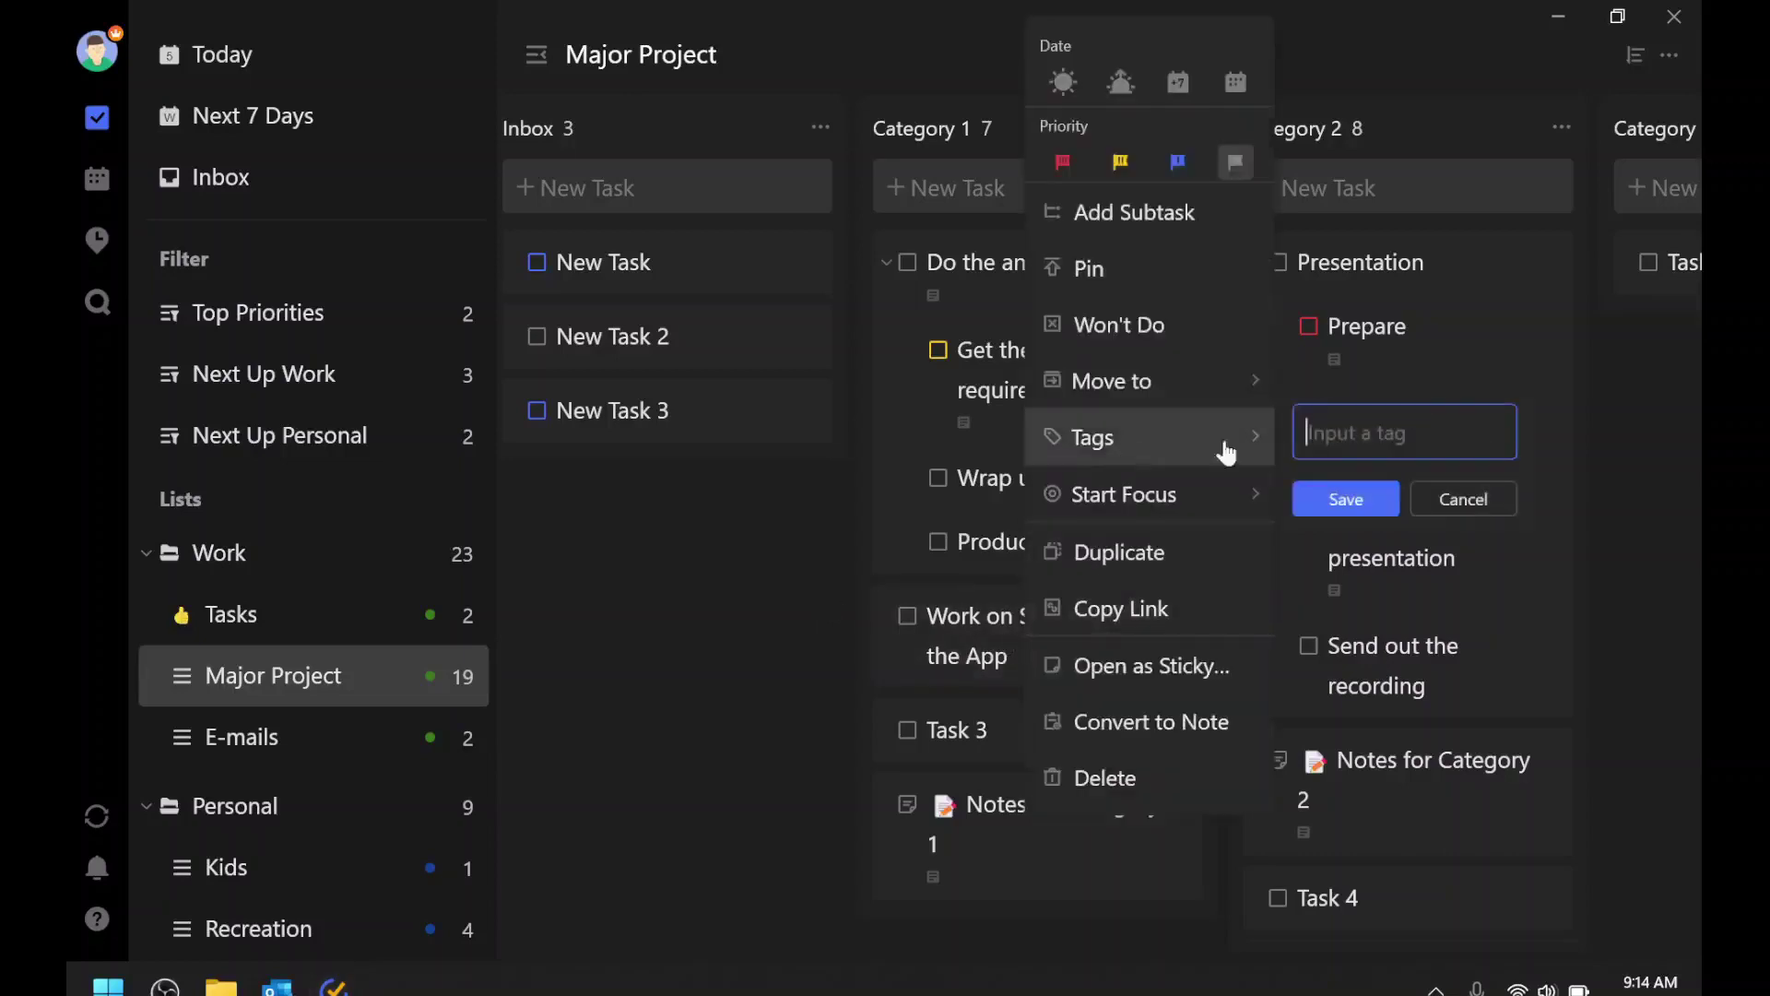
text(focus)
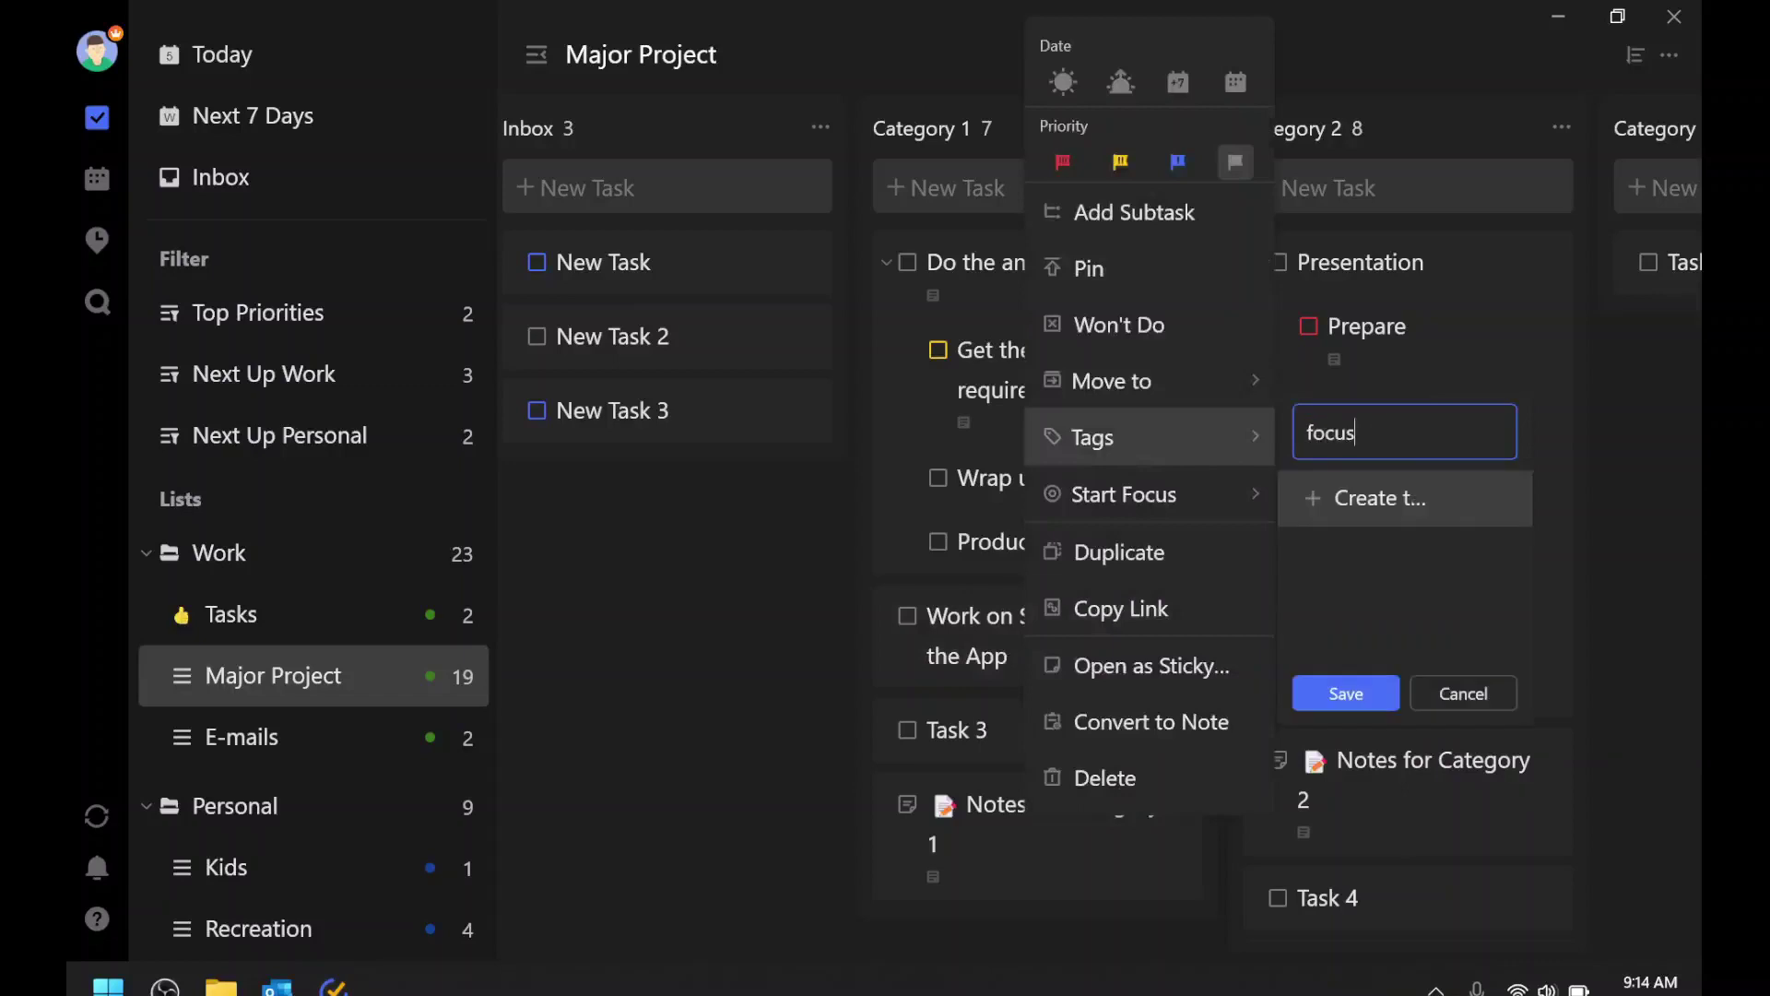
click(1333, 497)
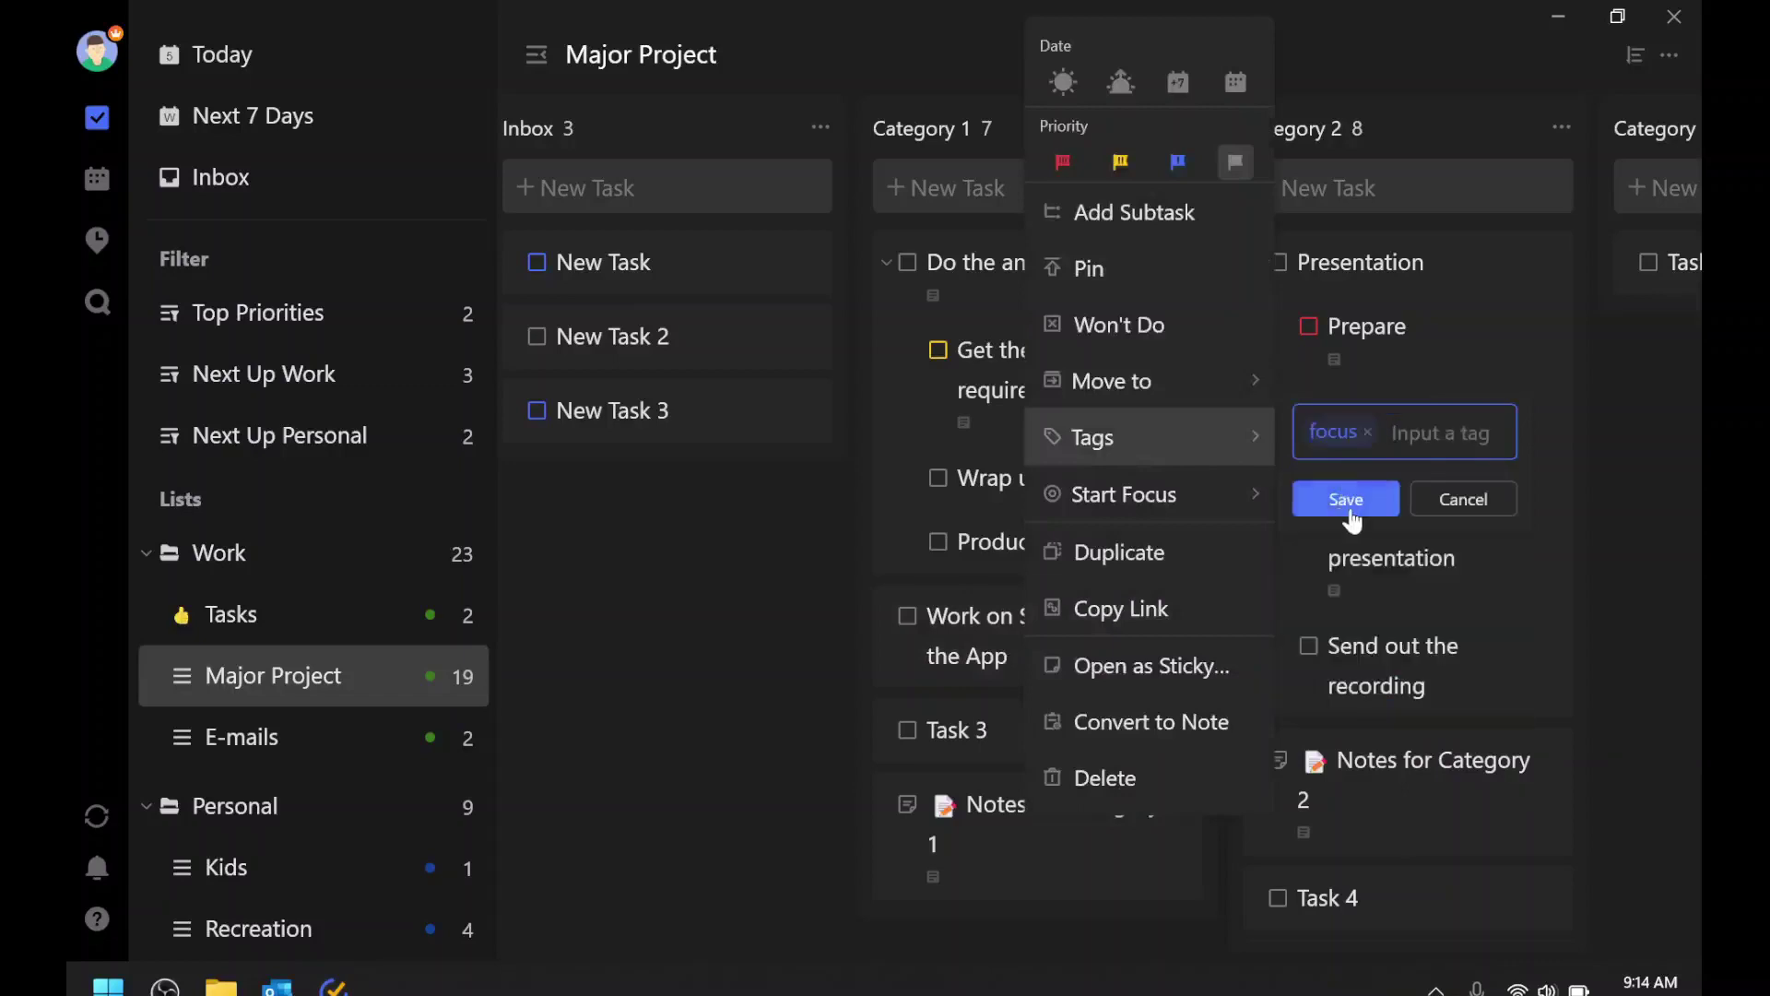
click(1350, 512)
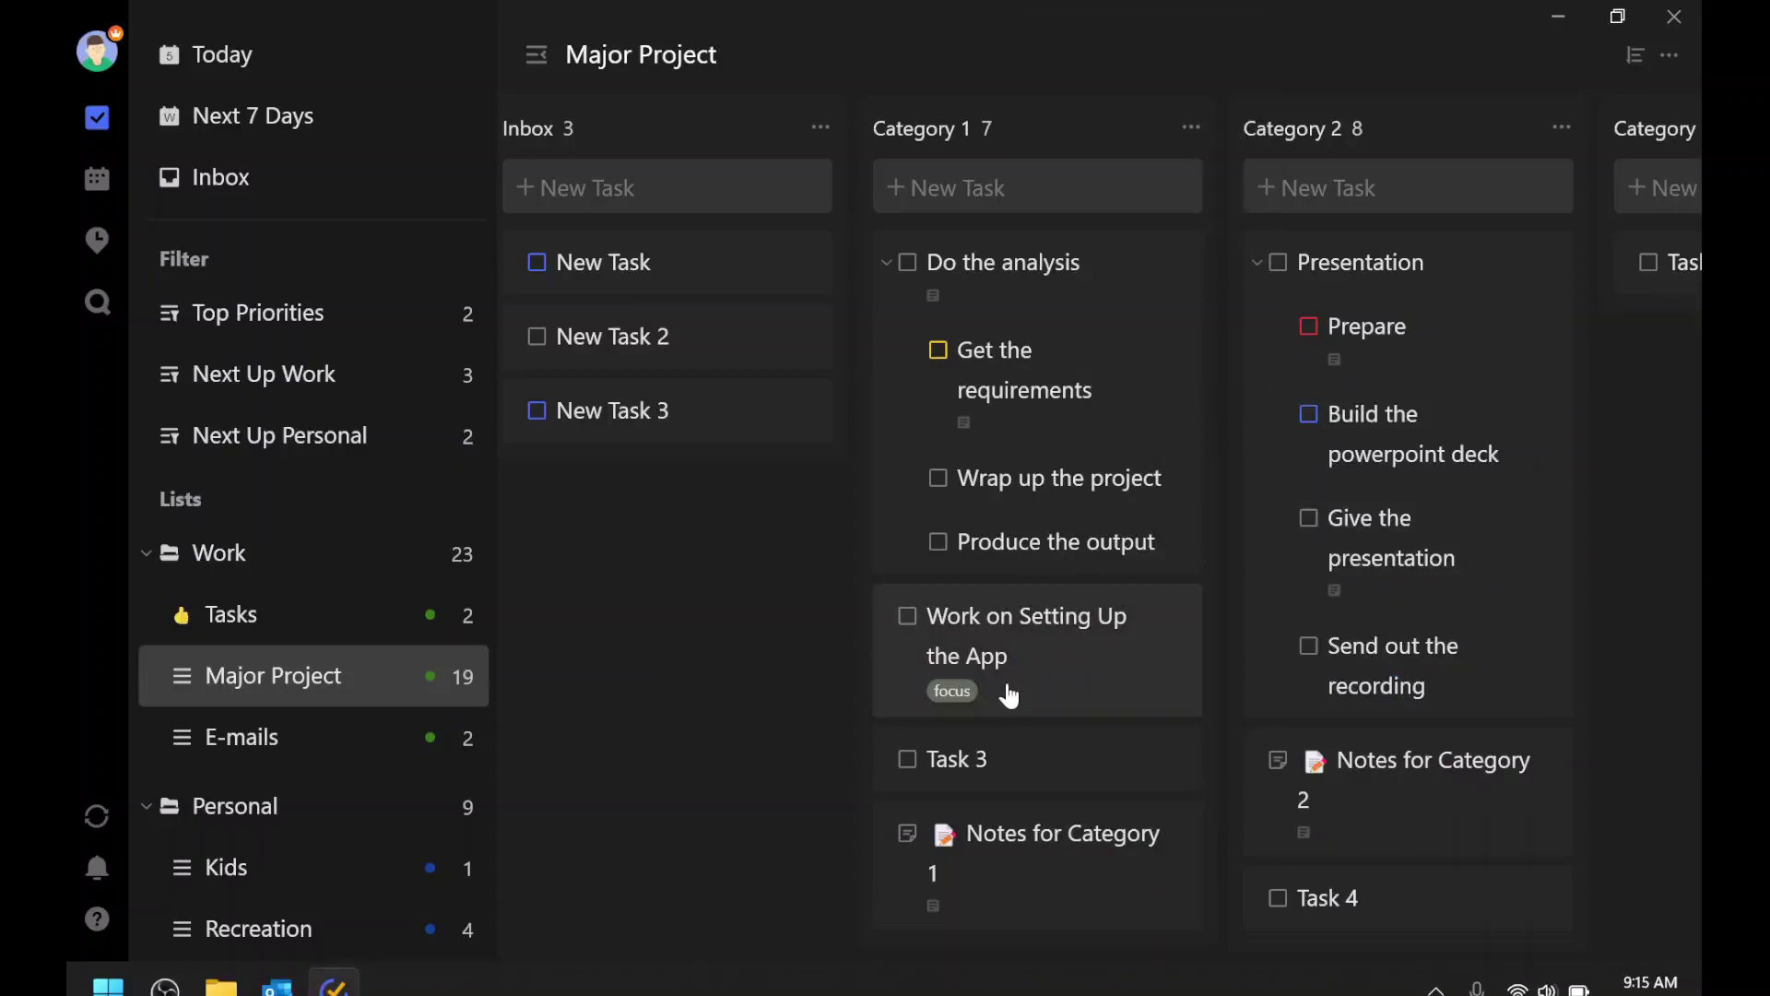
Step: Change the focus tag's colour to dark red in its Edit tag settings and save
scroll(387, 662, down, 2)
scroll(381, 656, down, 5)
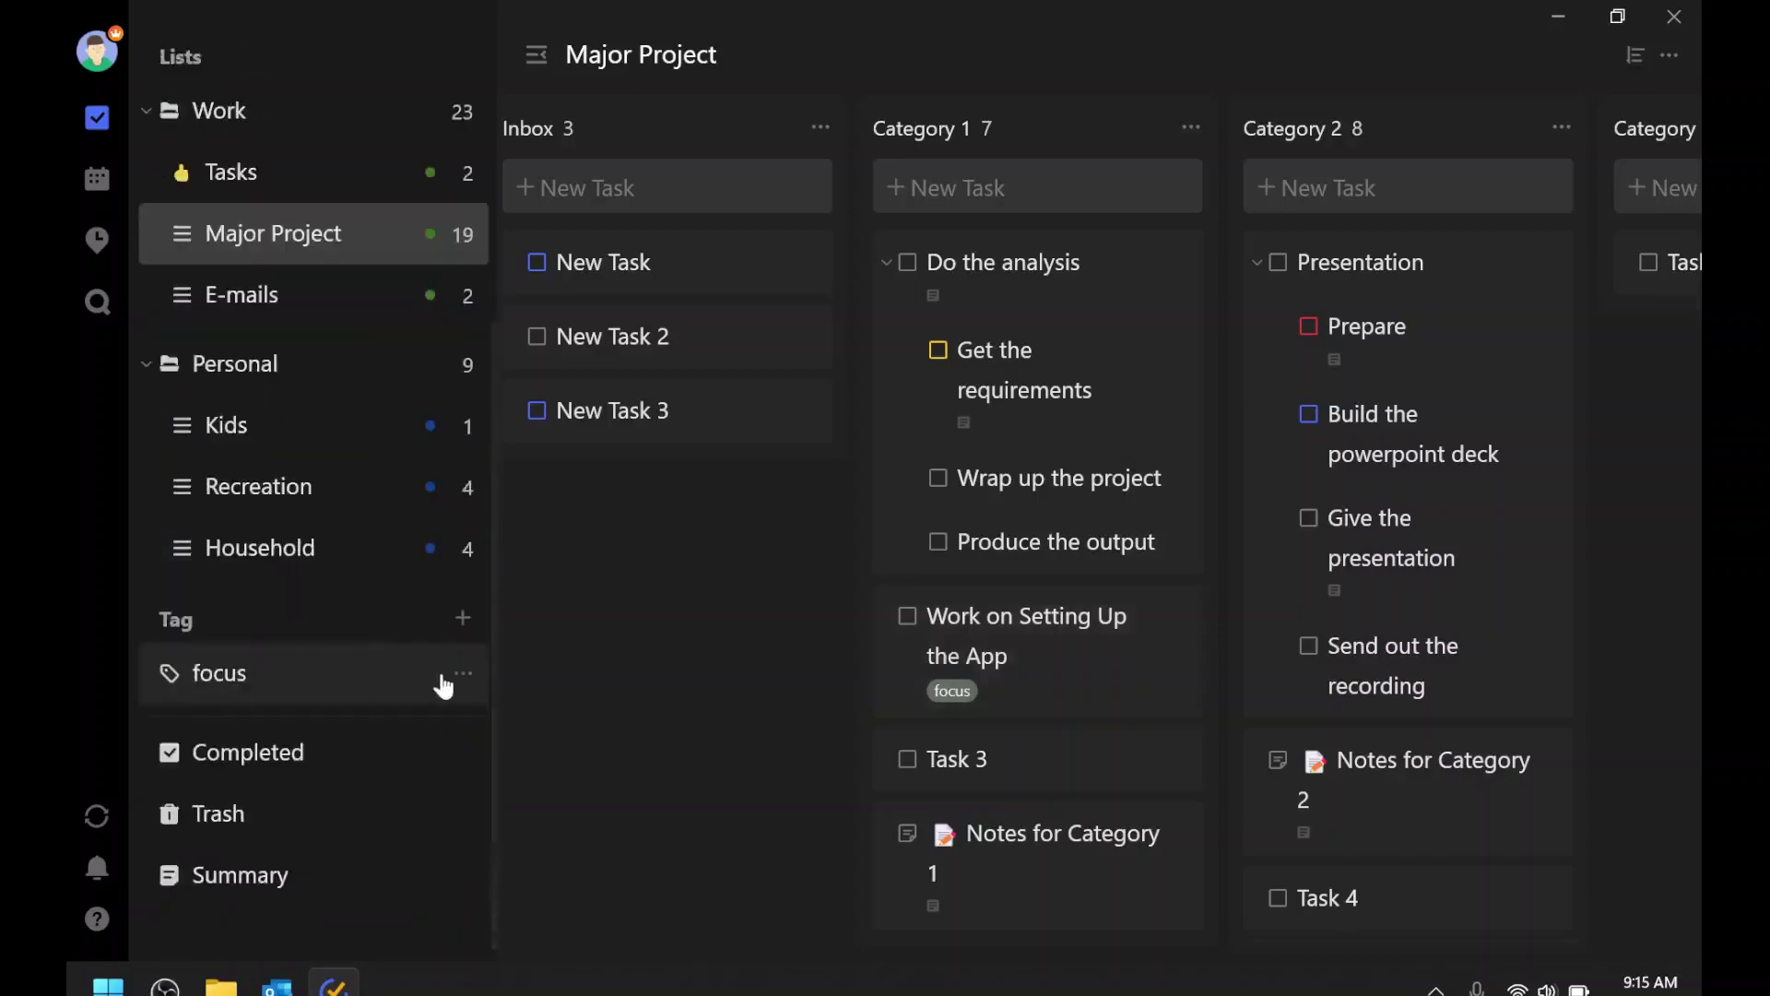
click(454, 677)
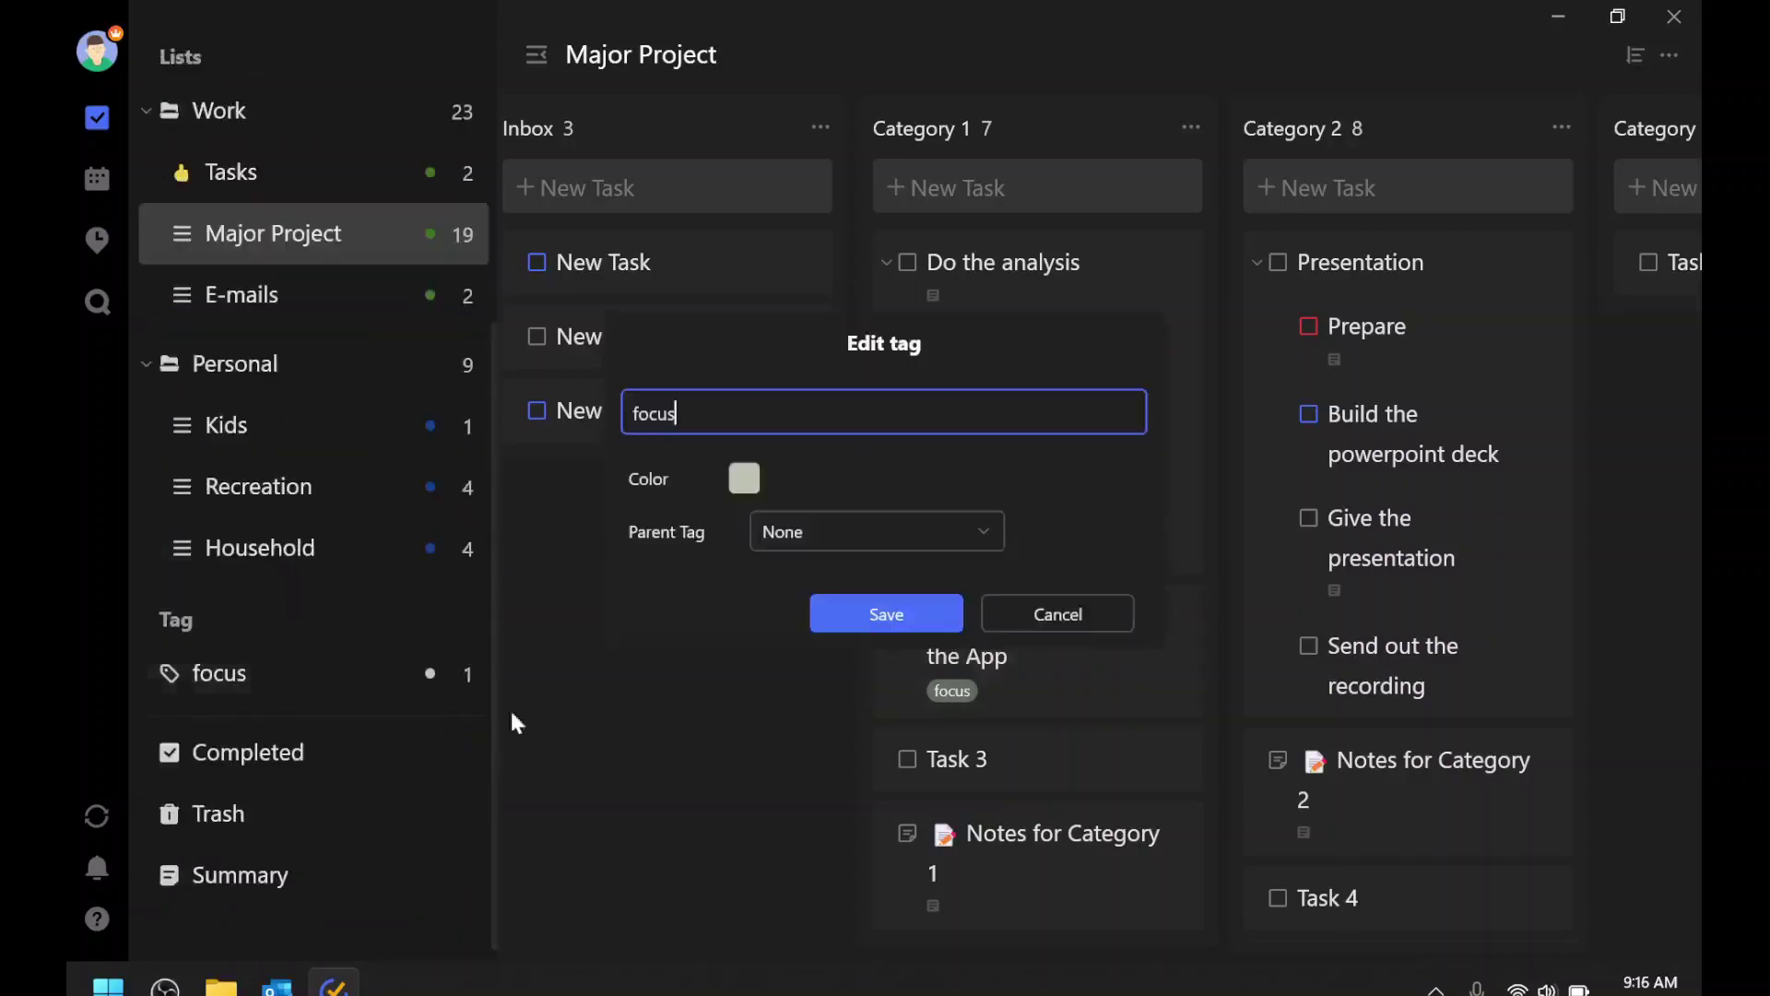
click(743, 478)
click(759, 540)
click(660, 546)
click(825, 615)
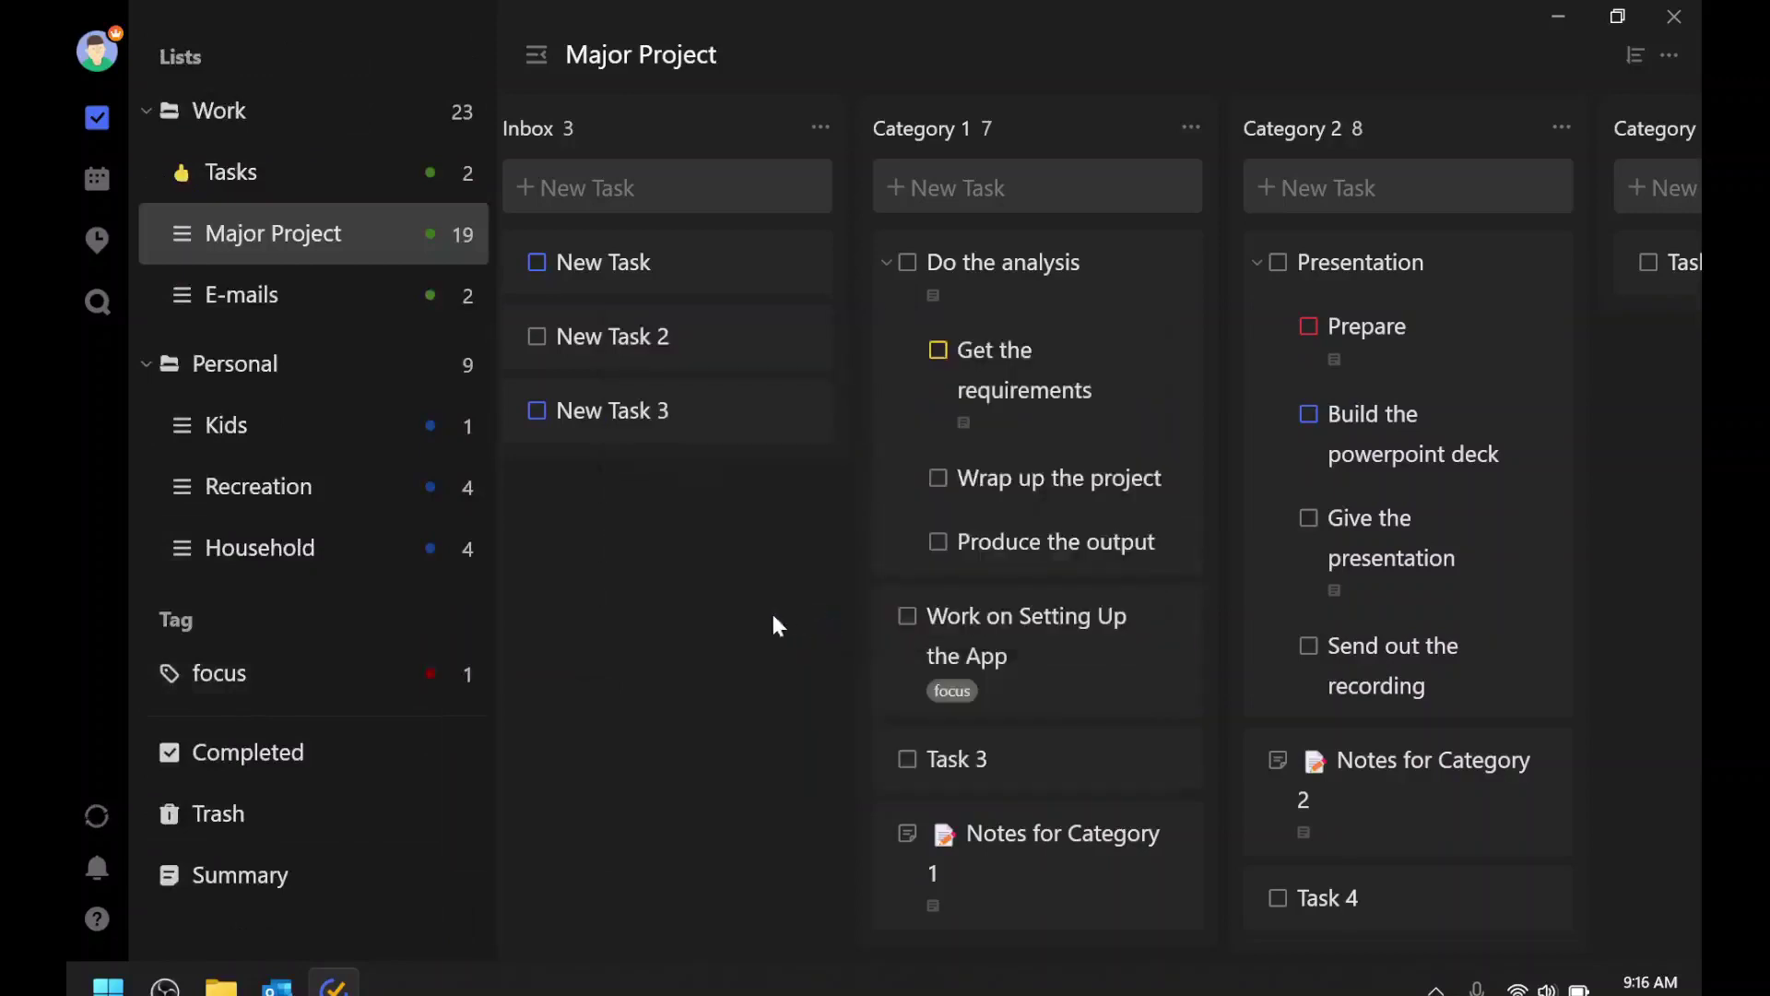
click(299, 293)
Step: Open the Household list under Personal in the sidebar
click(295, 254)
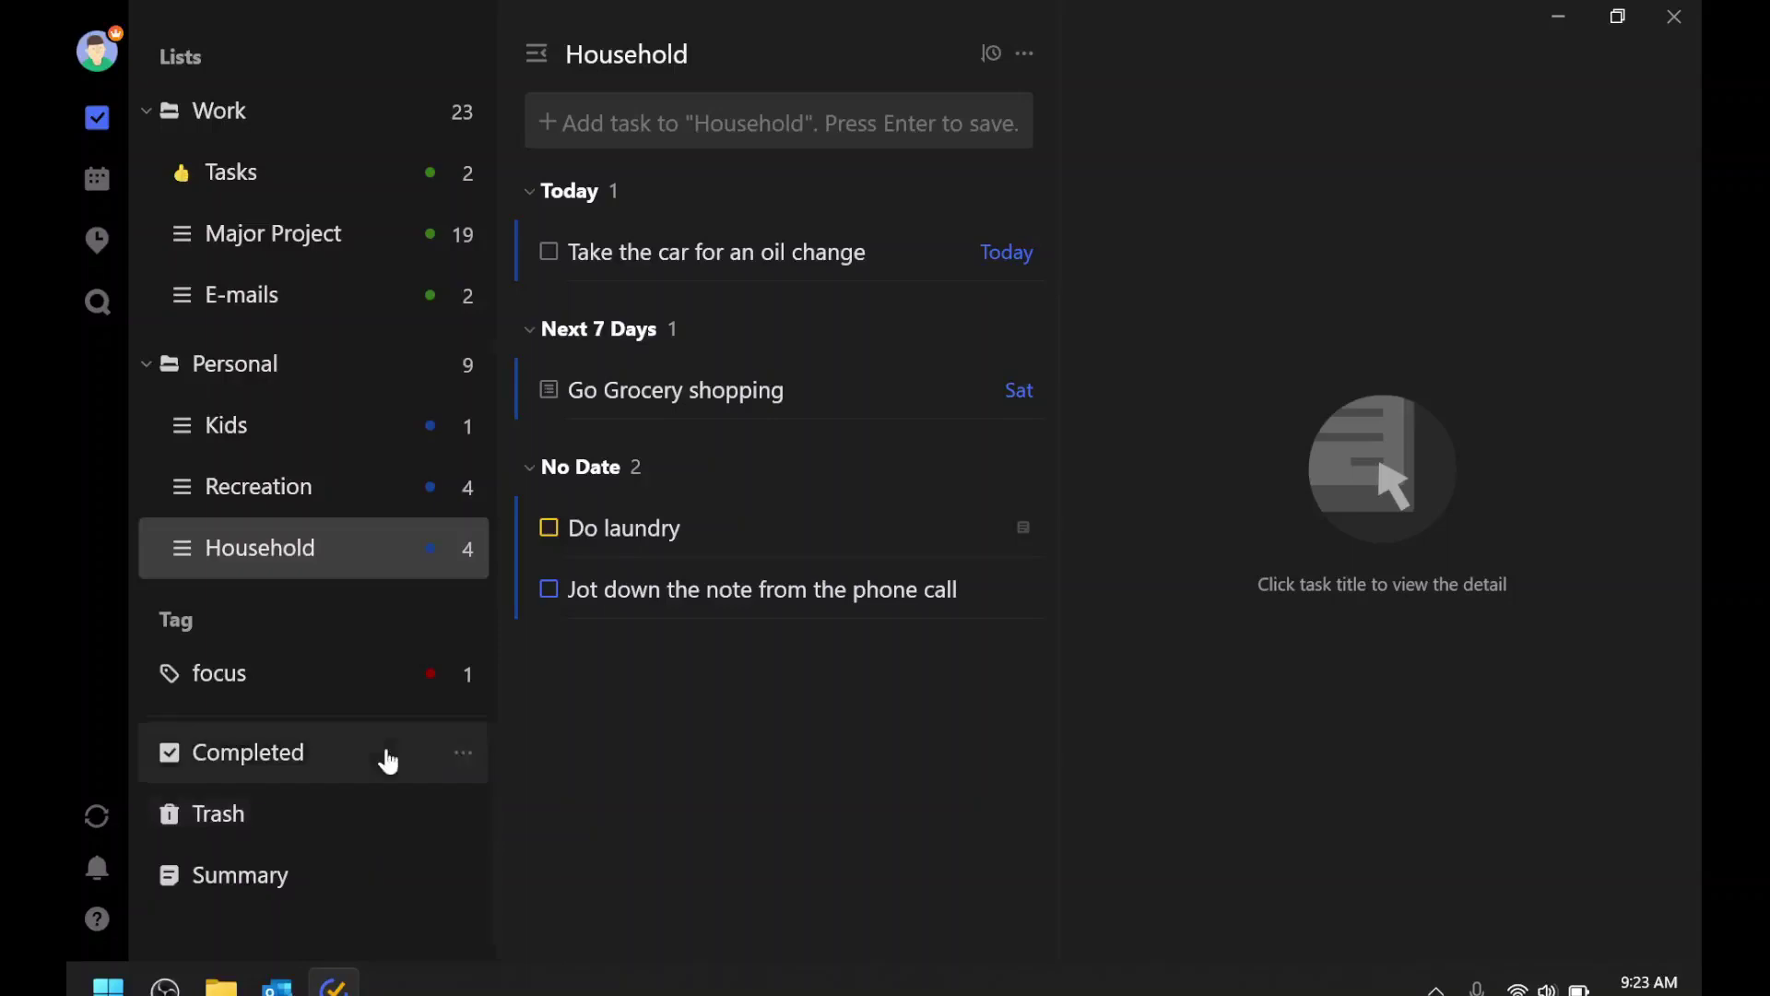
Step: Open the Top Priorities filter editor showing High OR Medium, Overdue OR Today, and focus conditions
scroll(383, 759, up, 5)
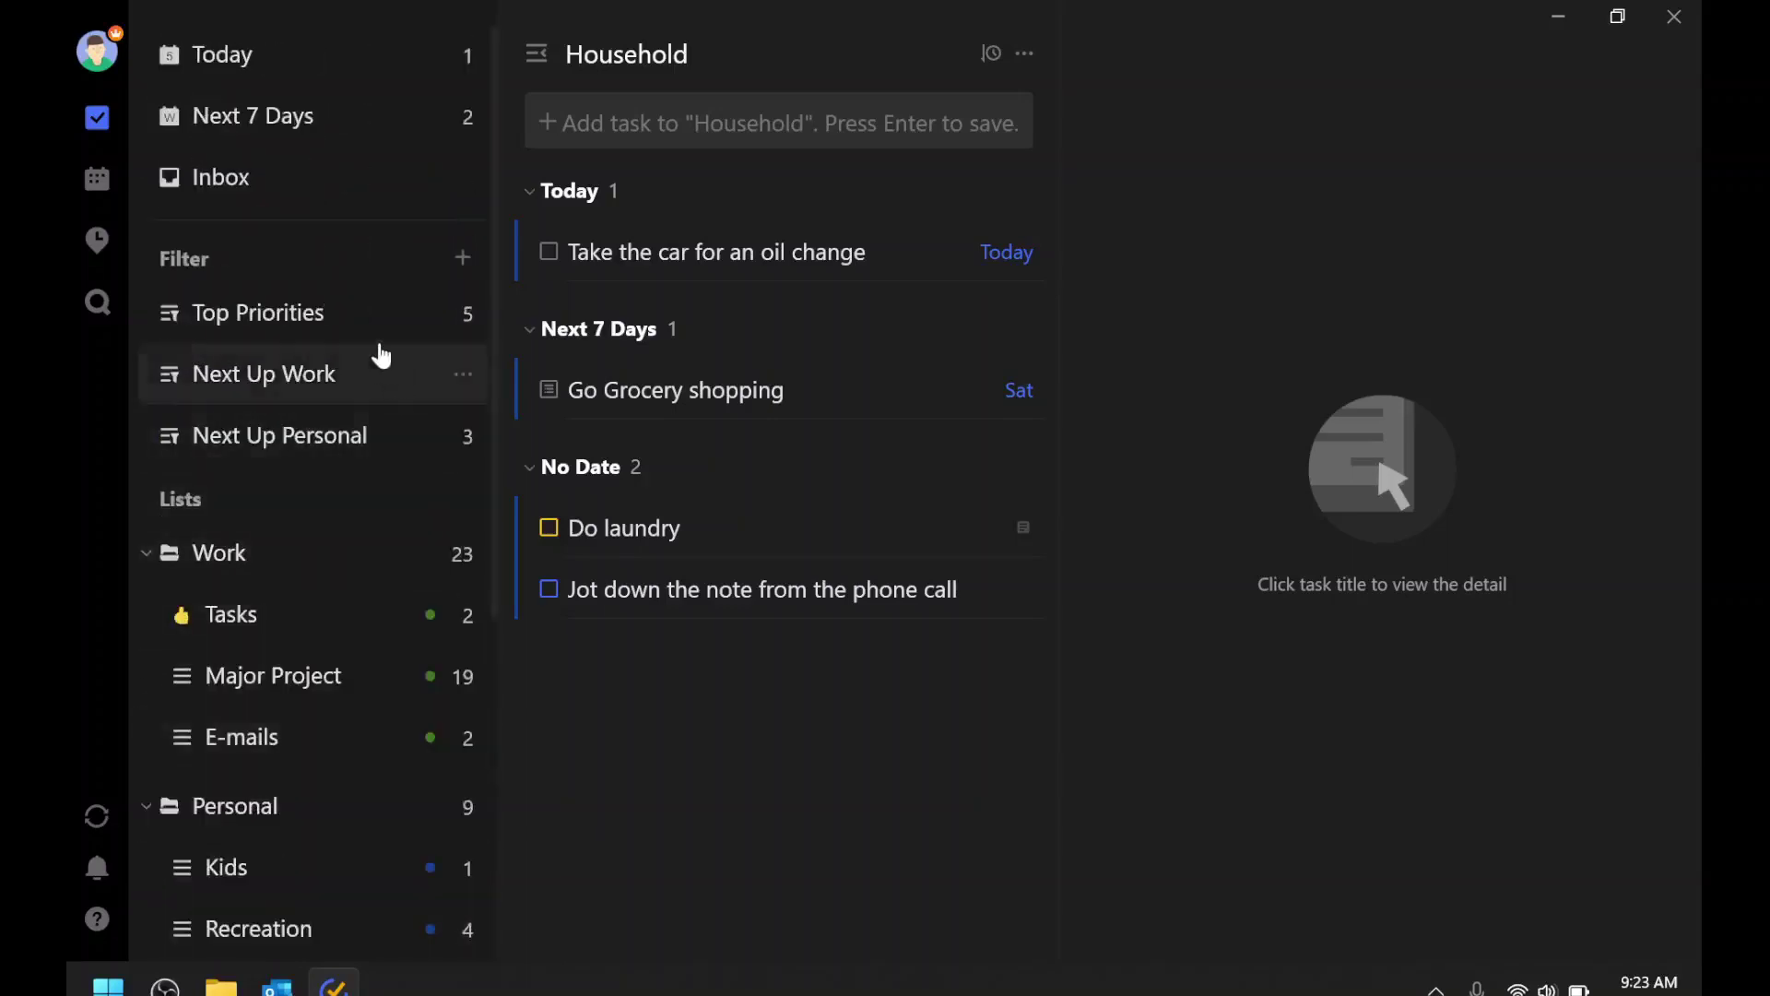
click(459, 313)
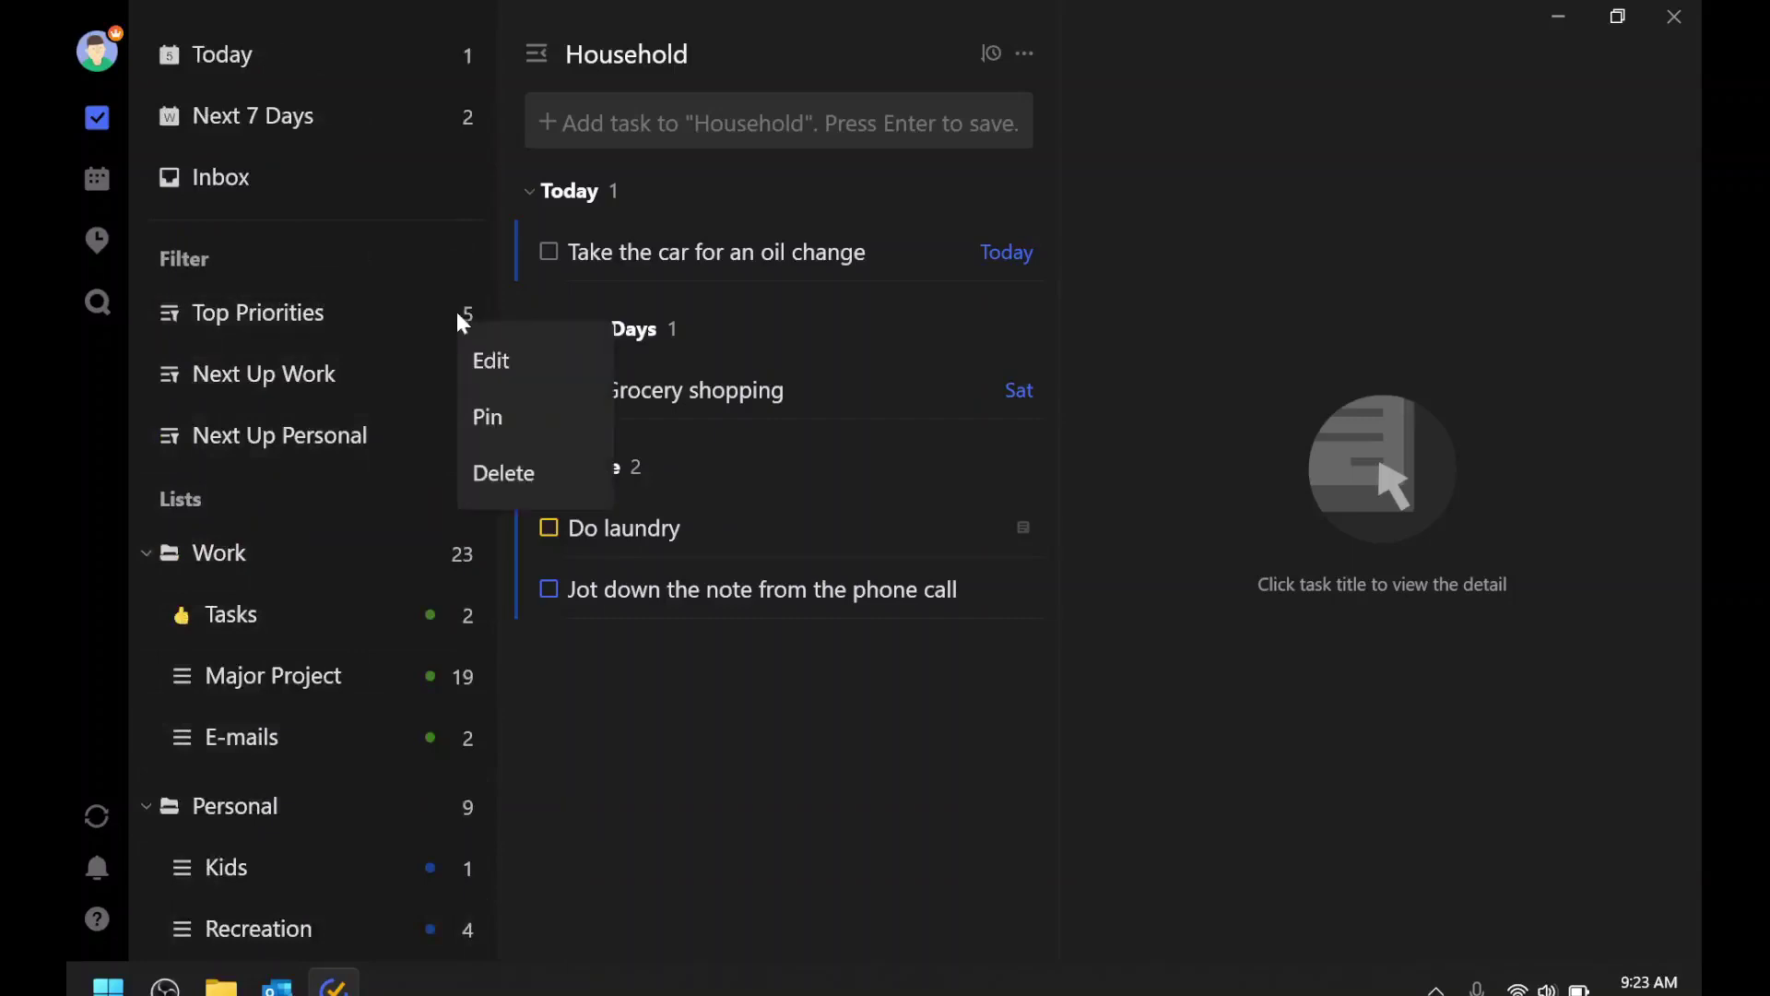
click(491, 361)
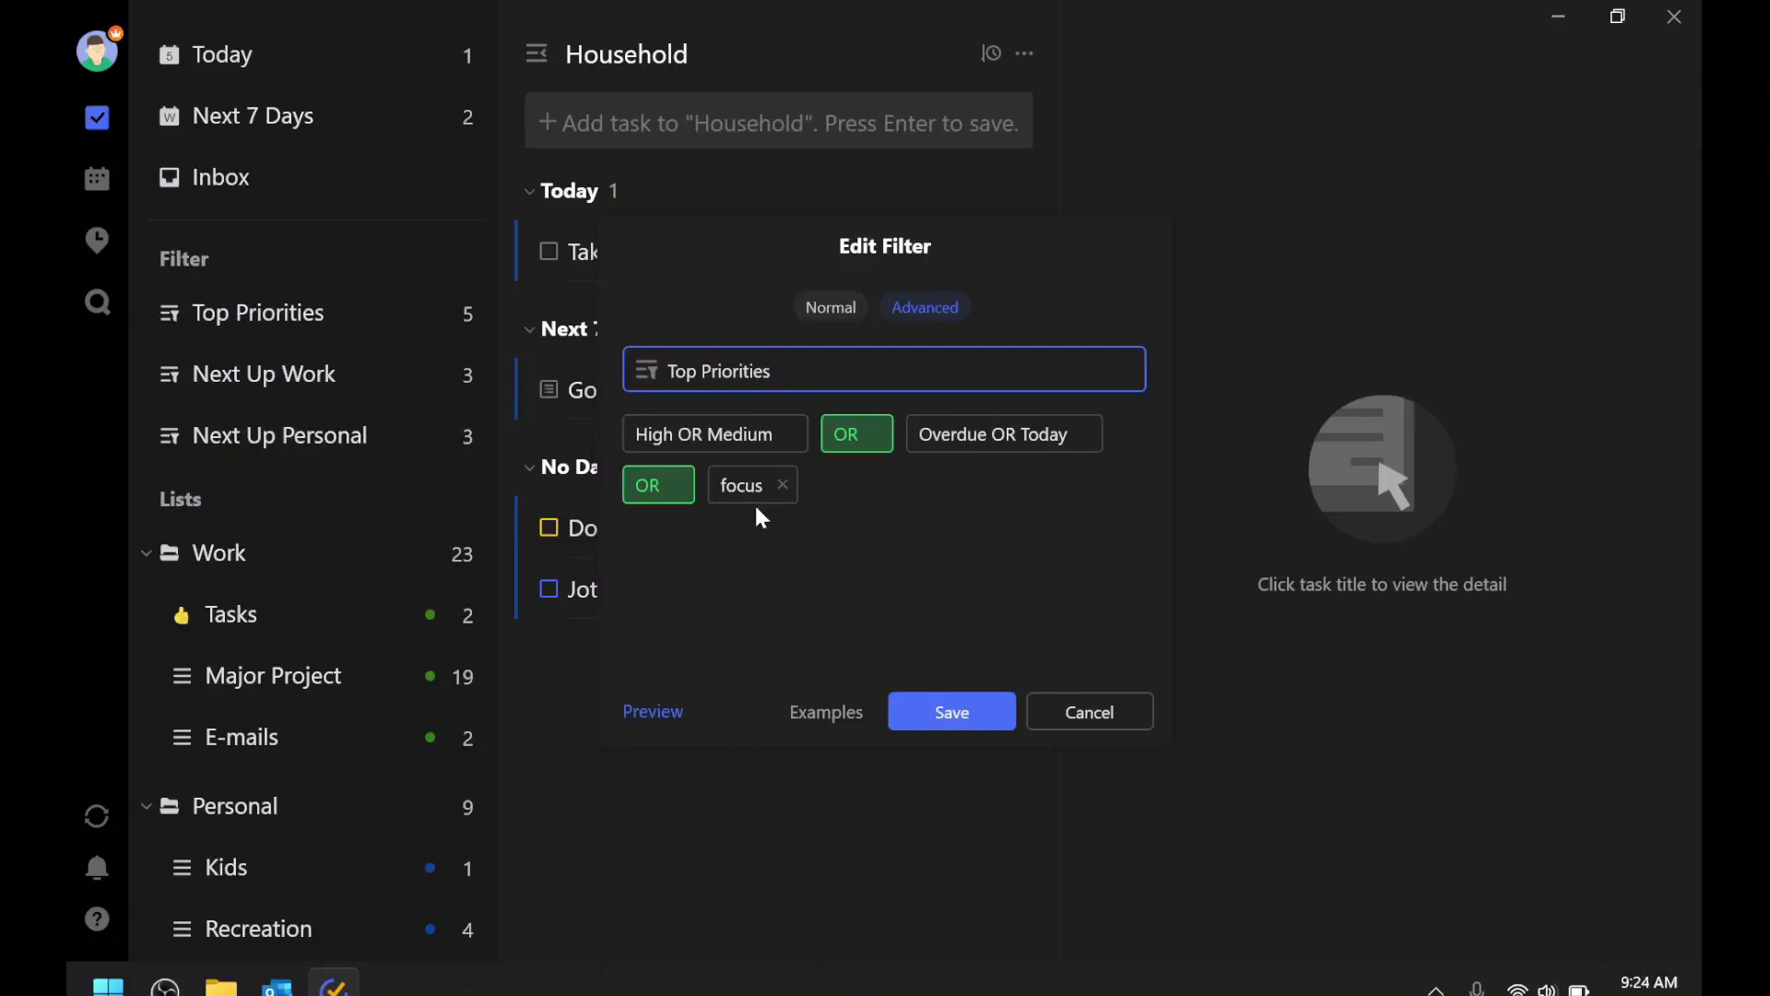
Step: Dismiss the filter editor unchanged and display the five tasks matched by Top Priorities
click(1059, 702)
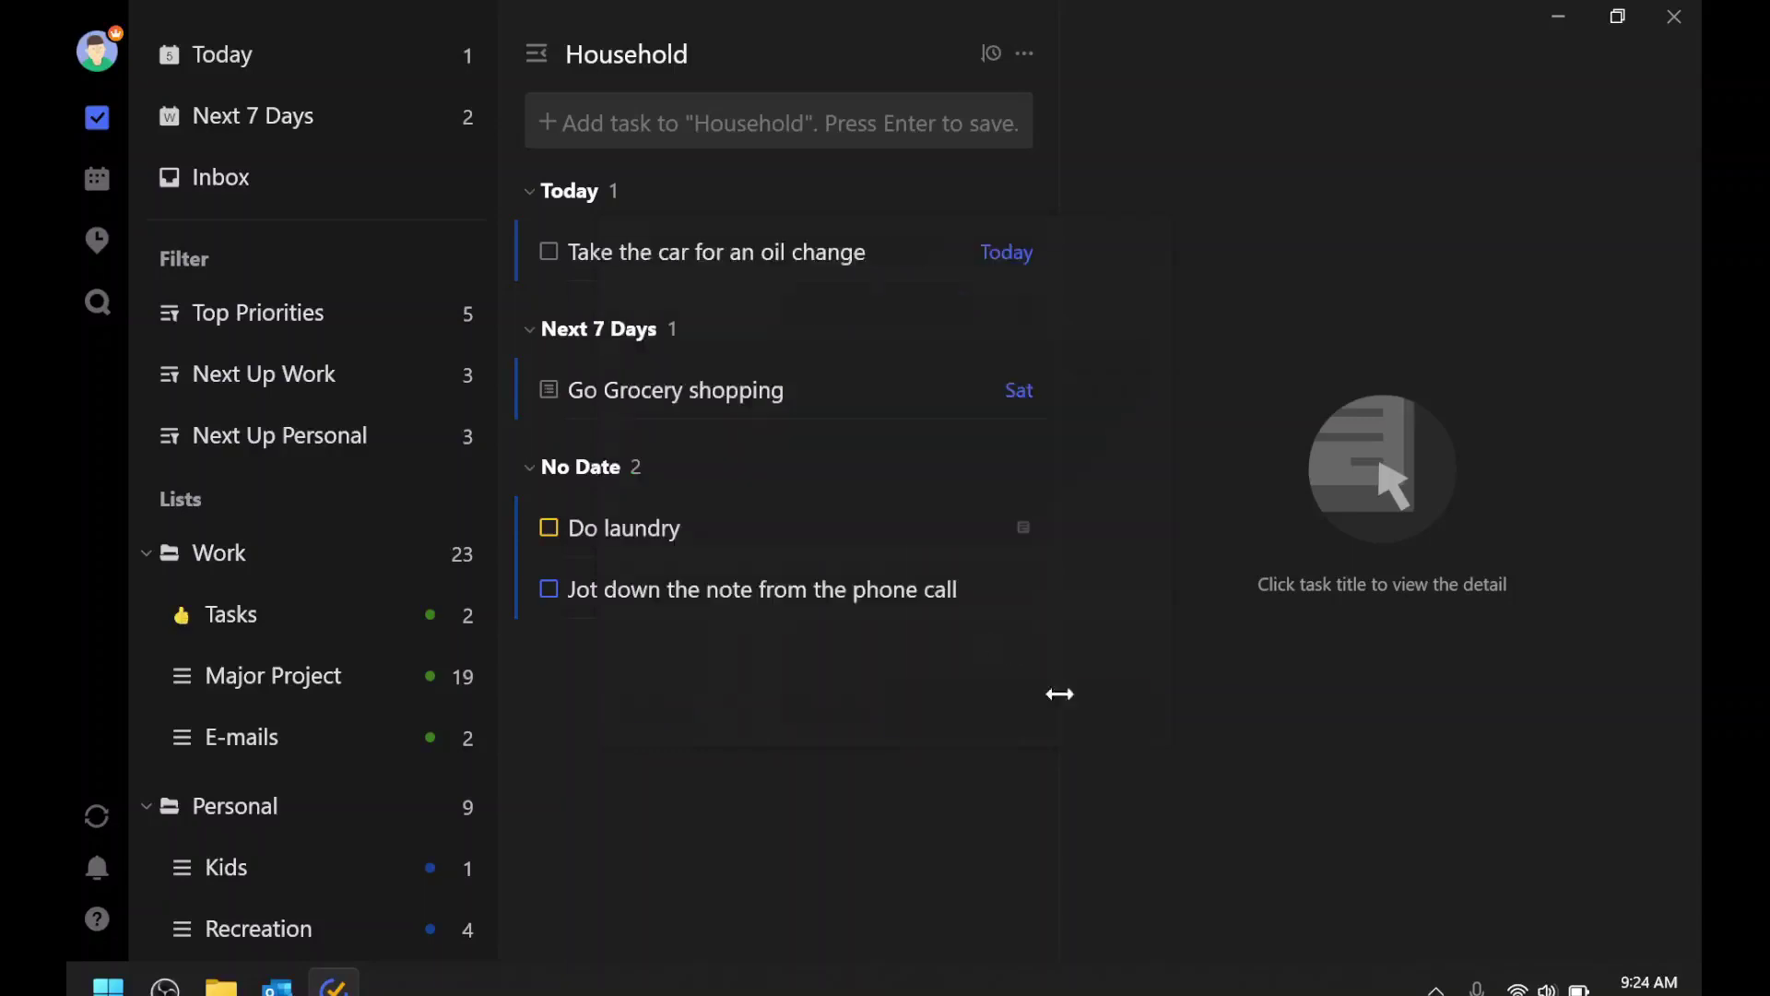
click(305, 321)
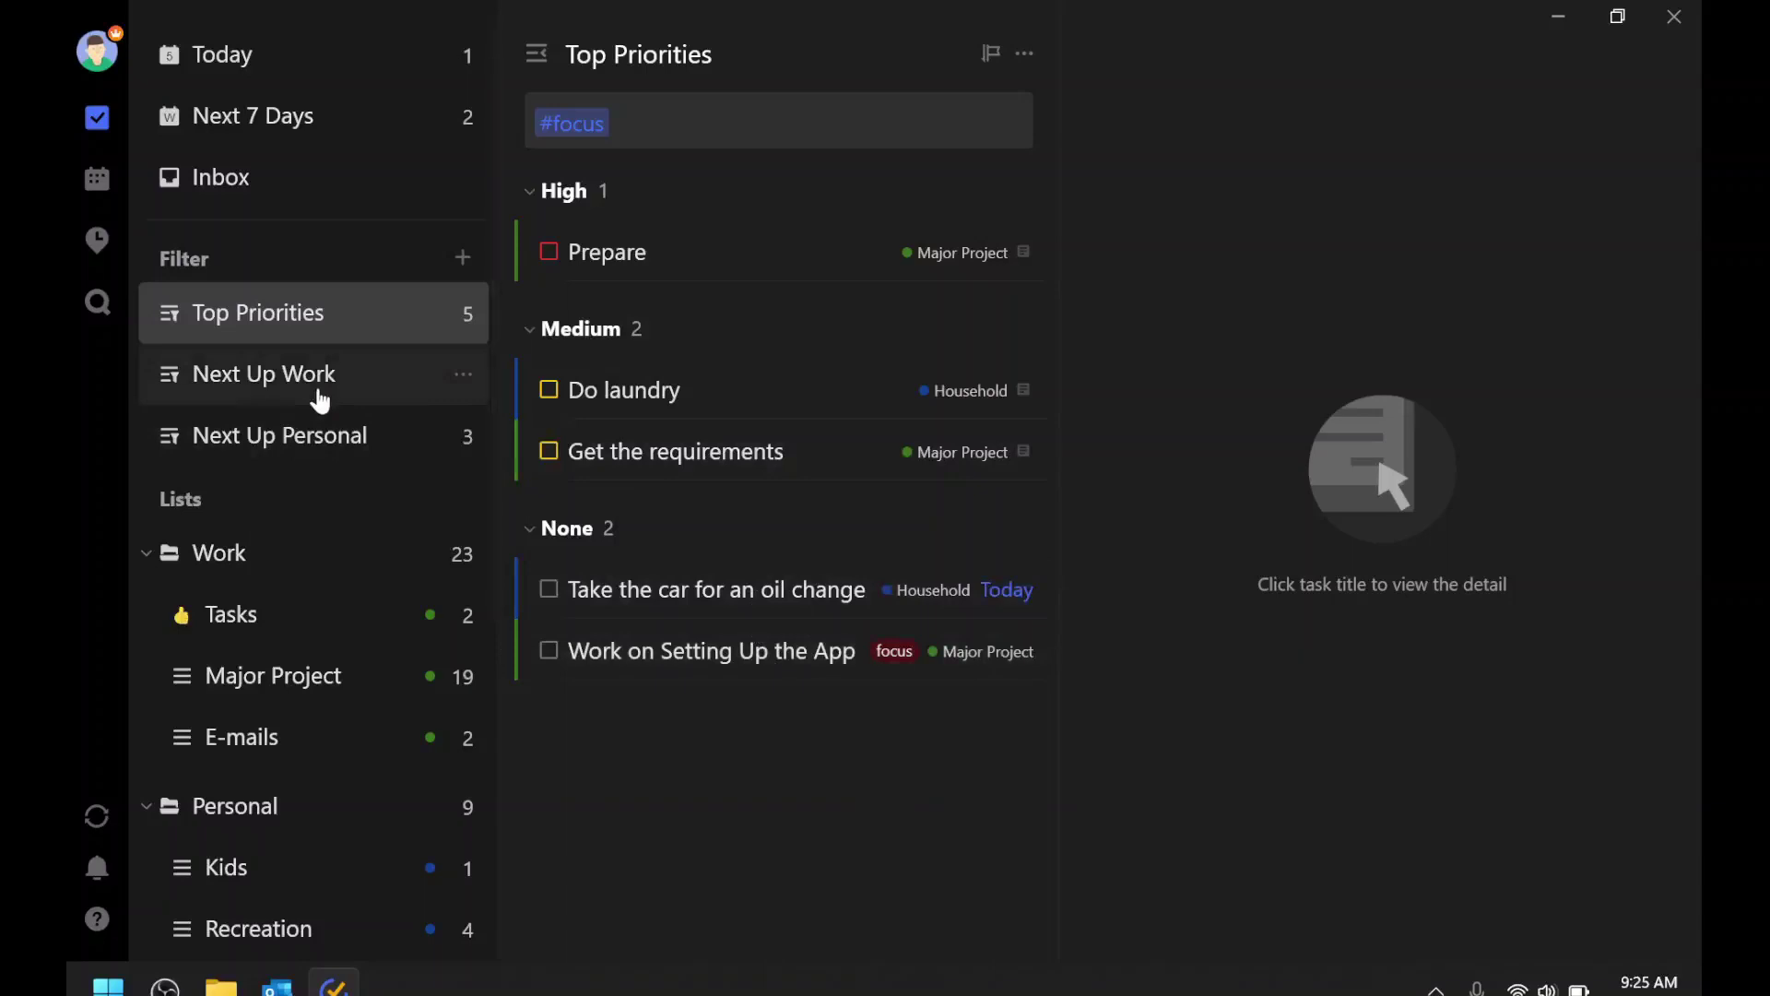
click(461, 376)
click(479, 420)
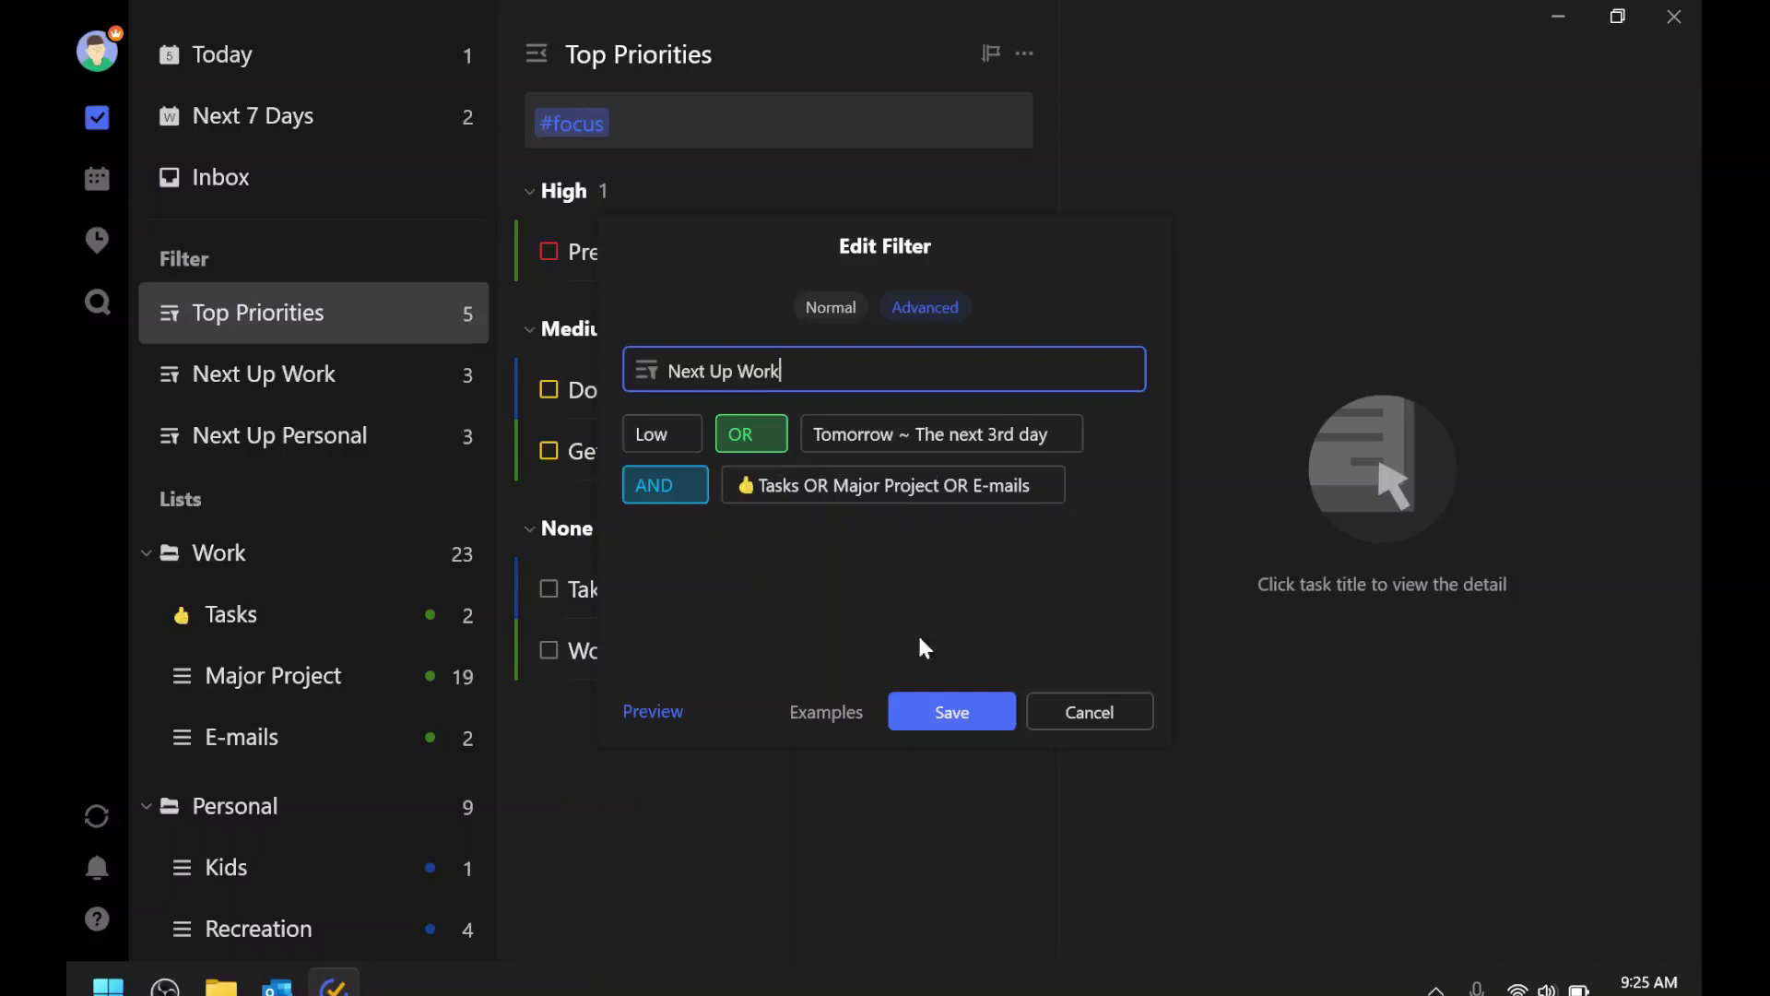
click(1052, 717)
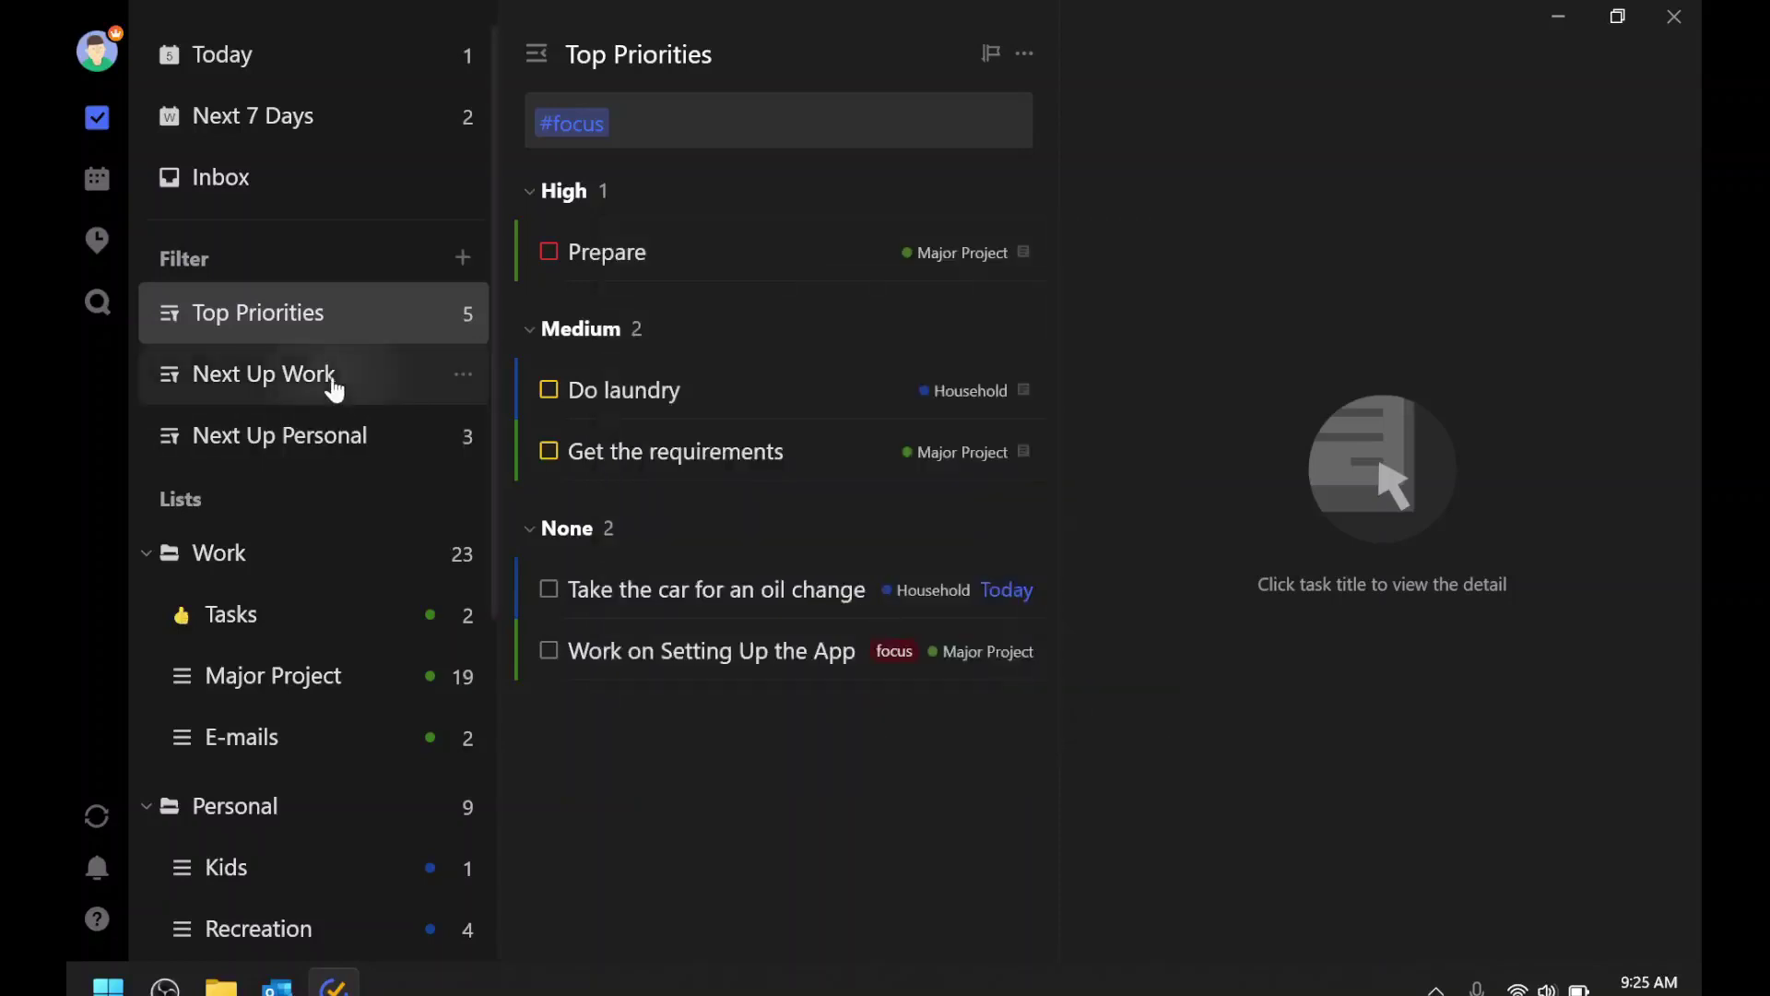
Step: Show Next Up Work's three Major Project tasks, including Build the powerpoint deck
click(335, 387)
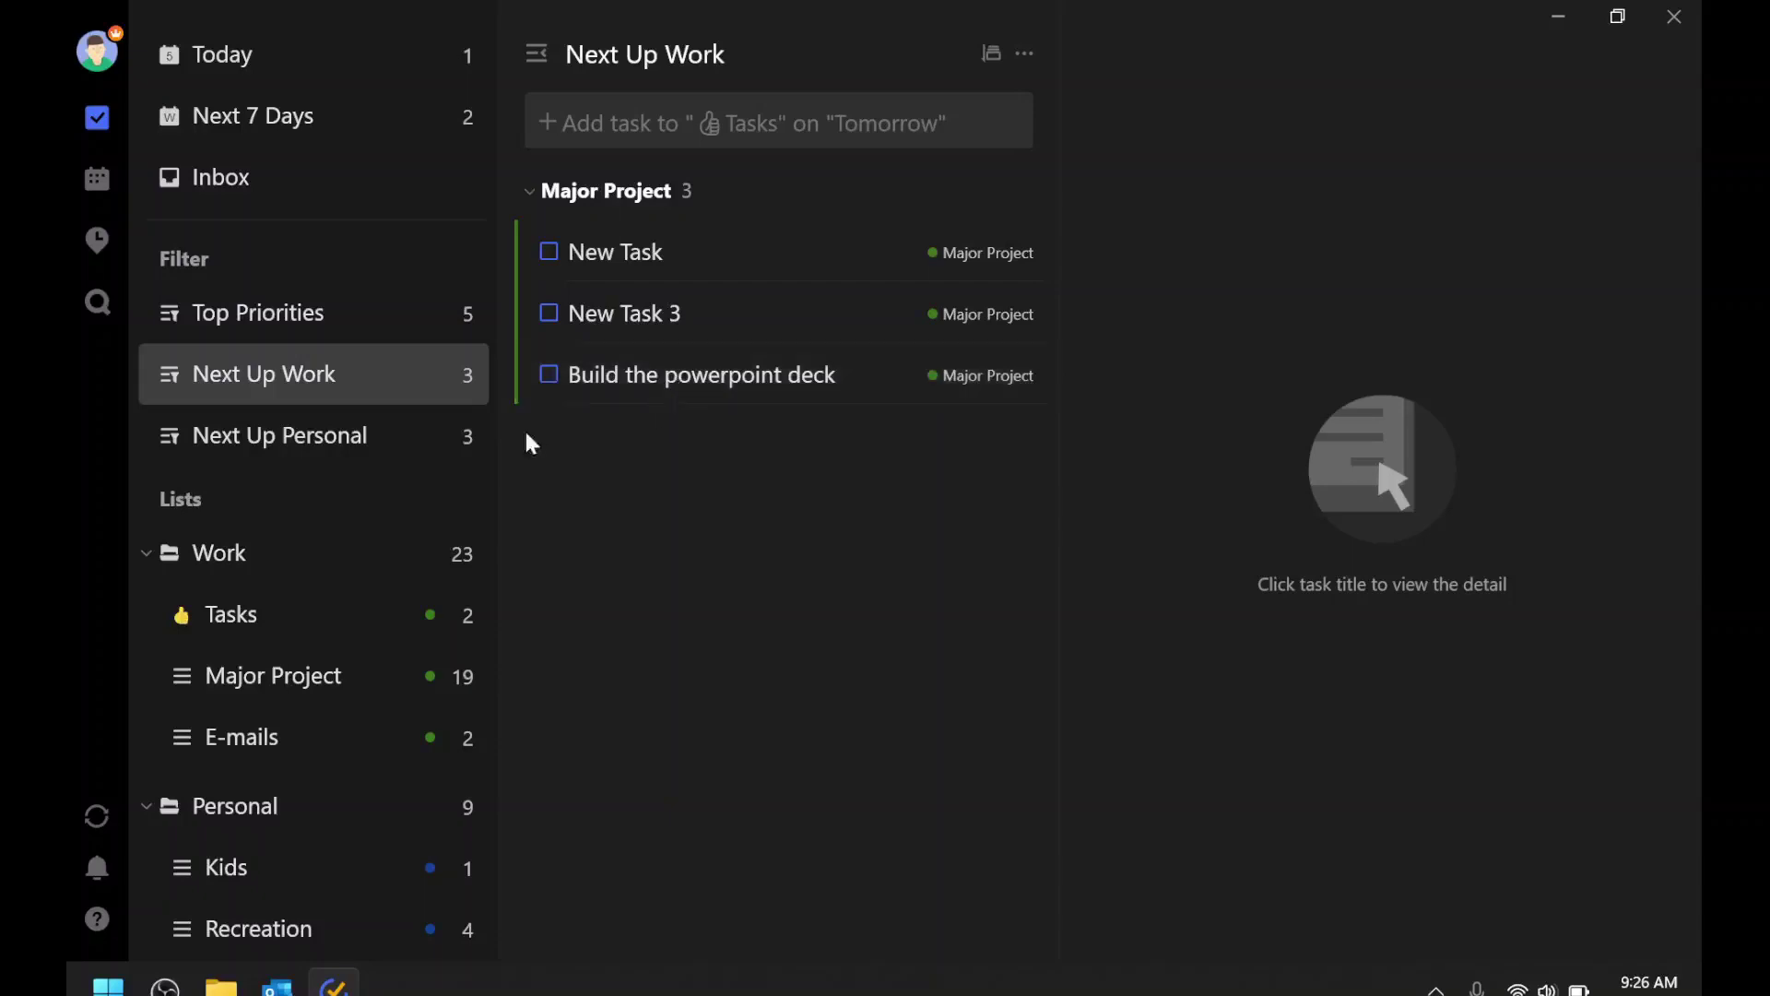
Step: Open Next Up Personal's editor and review its Low, next-three-days and Kids/Recreation/Household rules
click(477, 447)
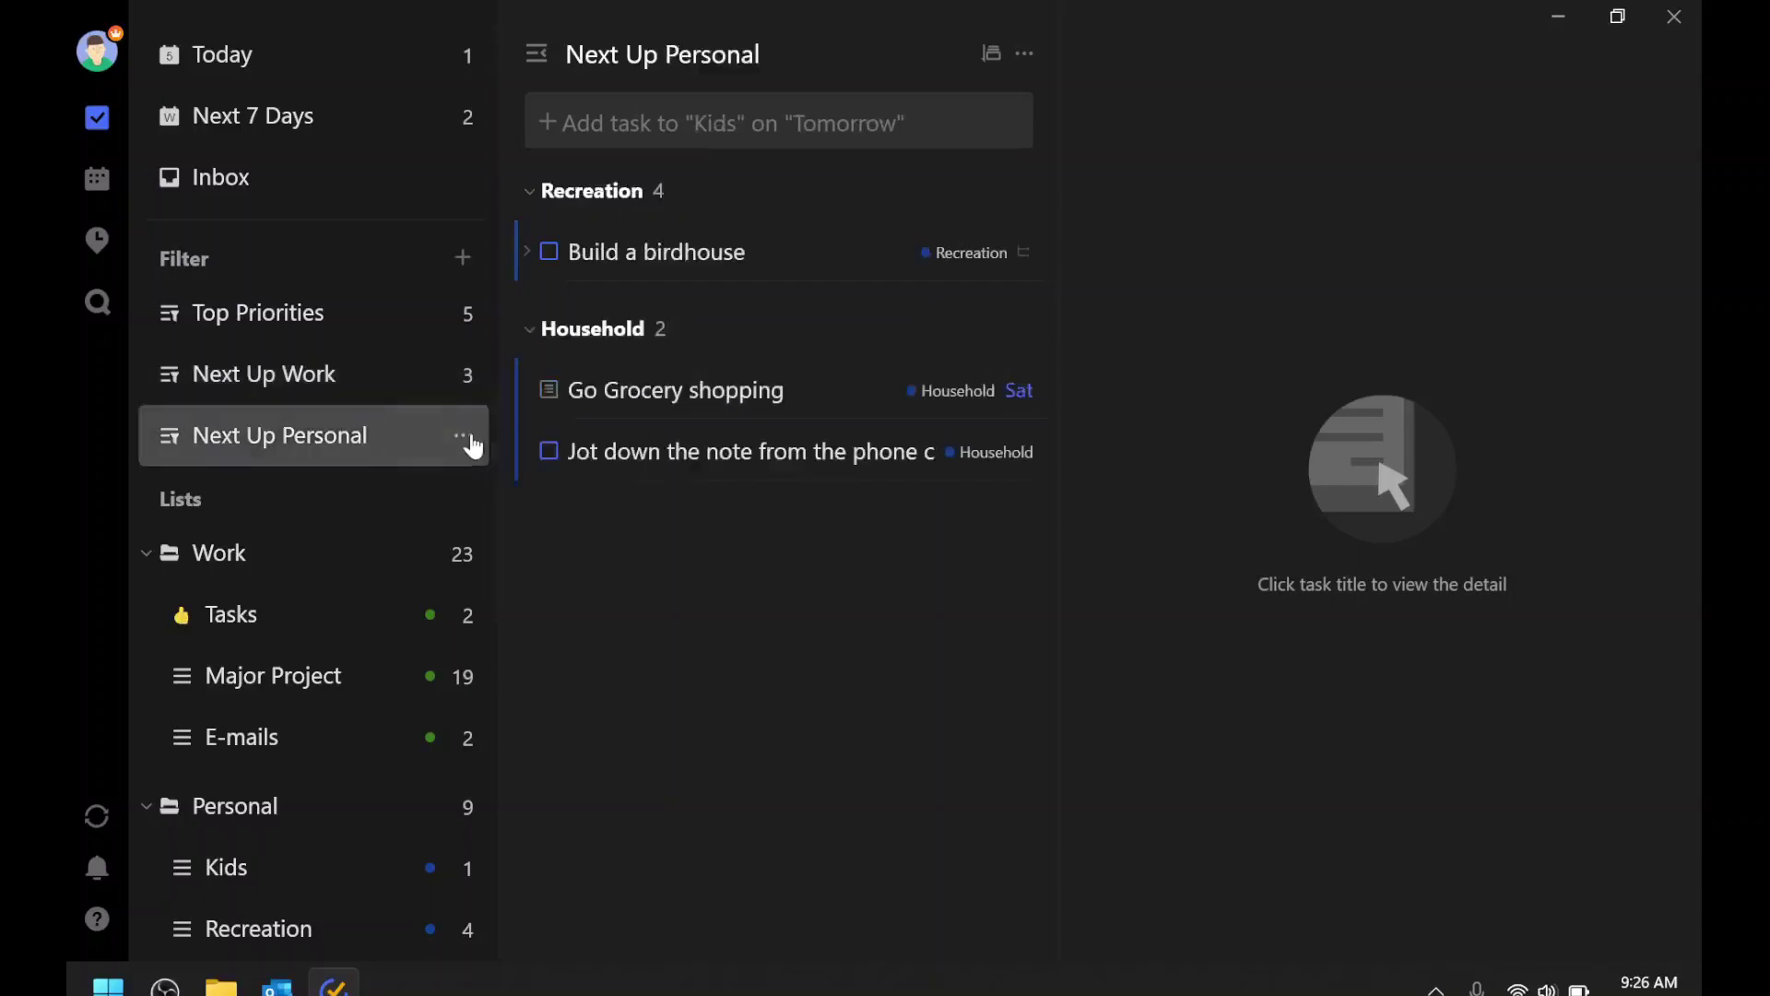
click(468, 440)
click(490, 476)
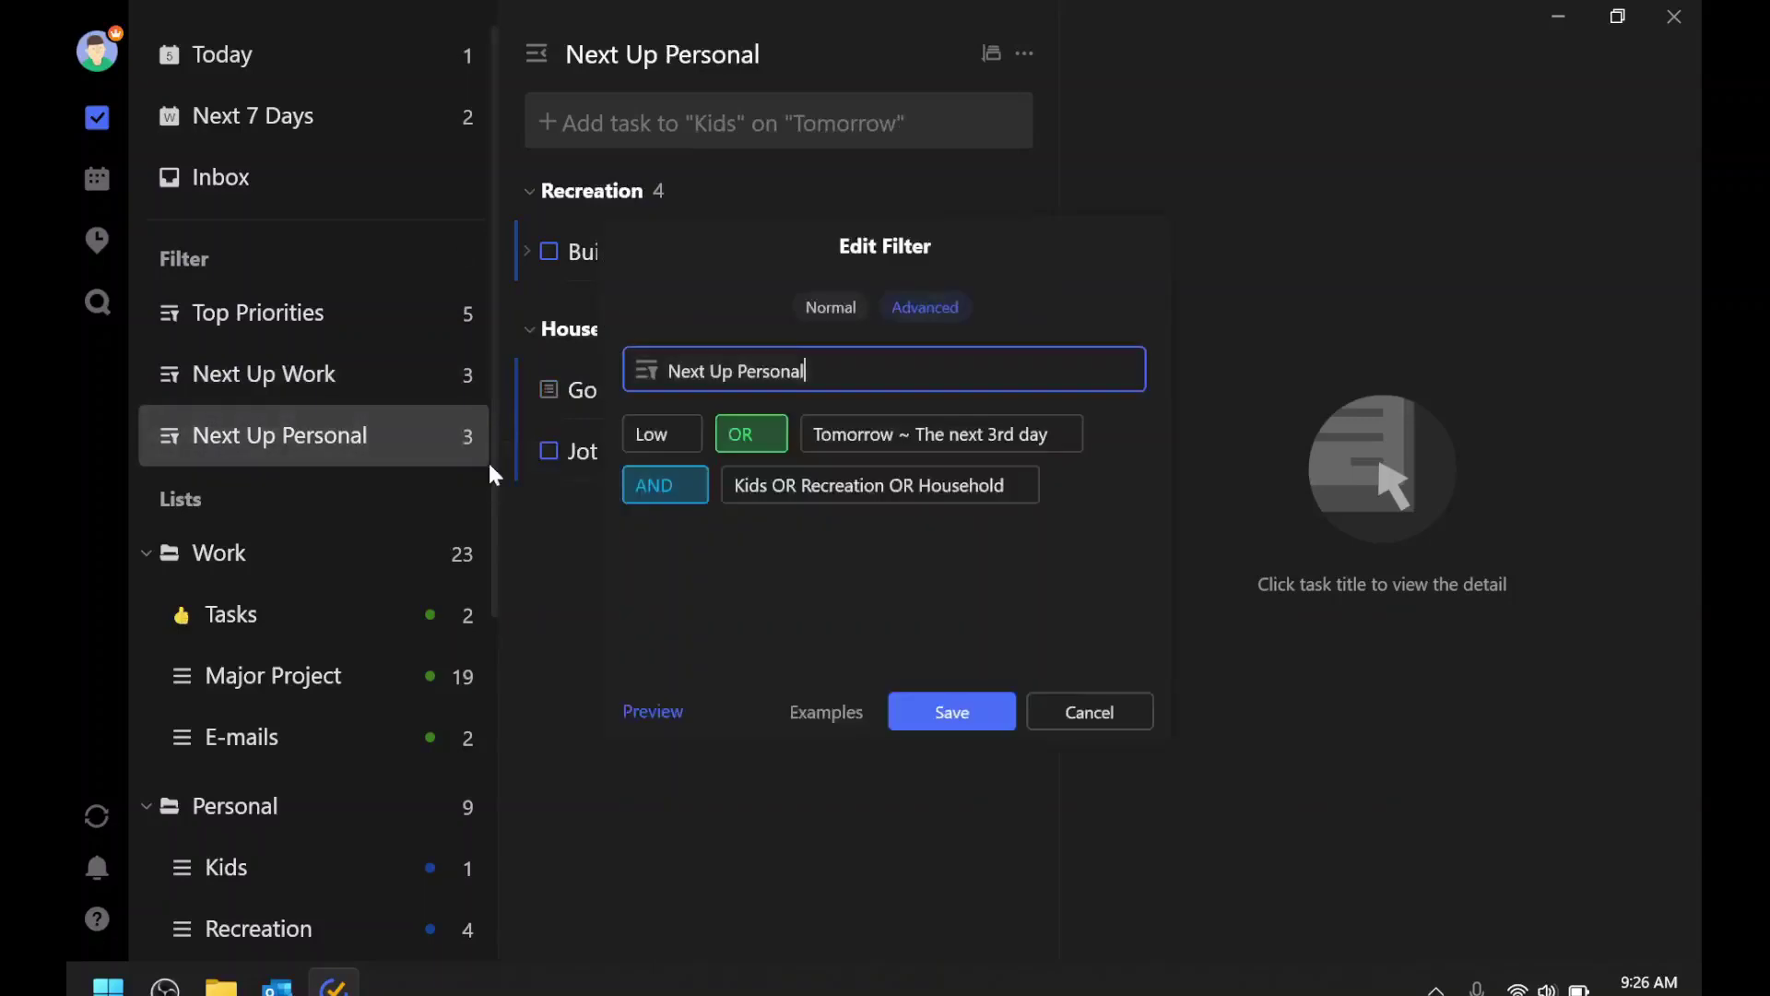
mouse_move(648, 435)
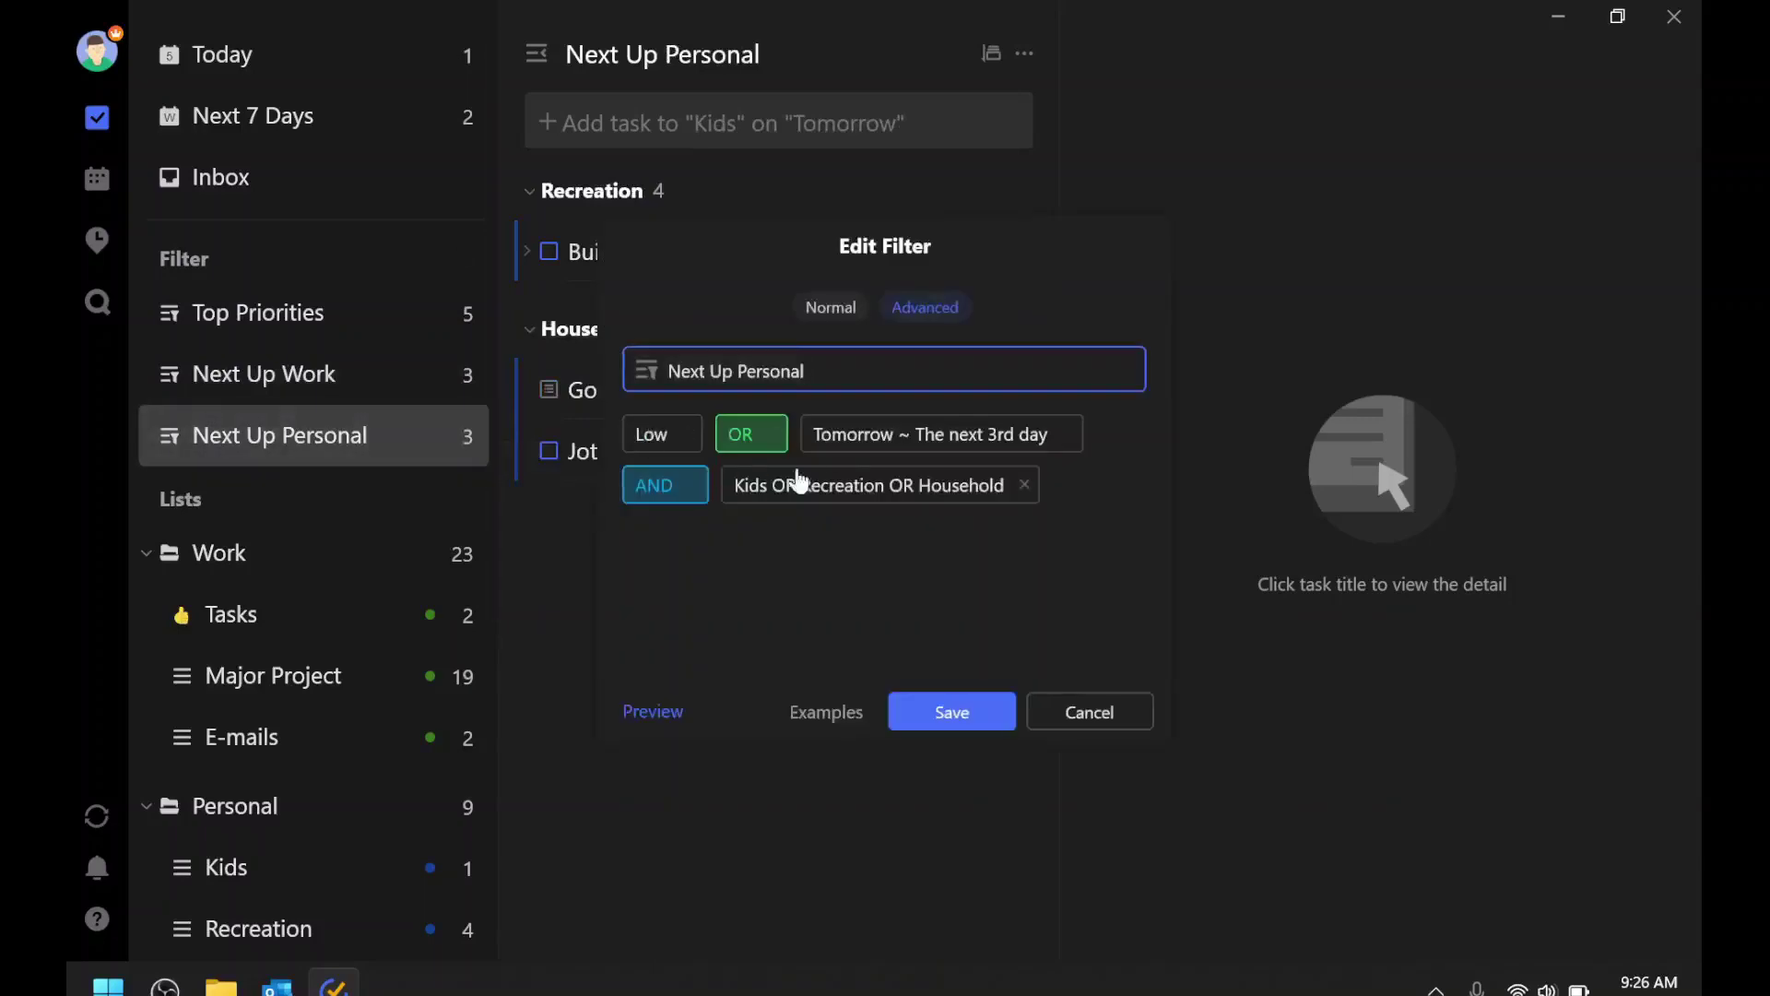
mouse_move(839, 460)
click(1012, 705)
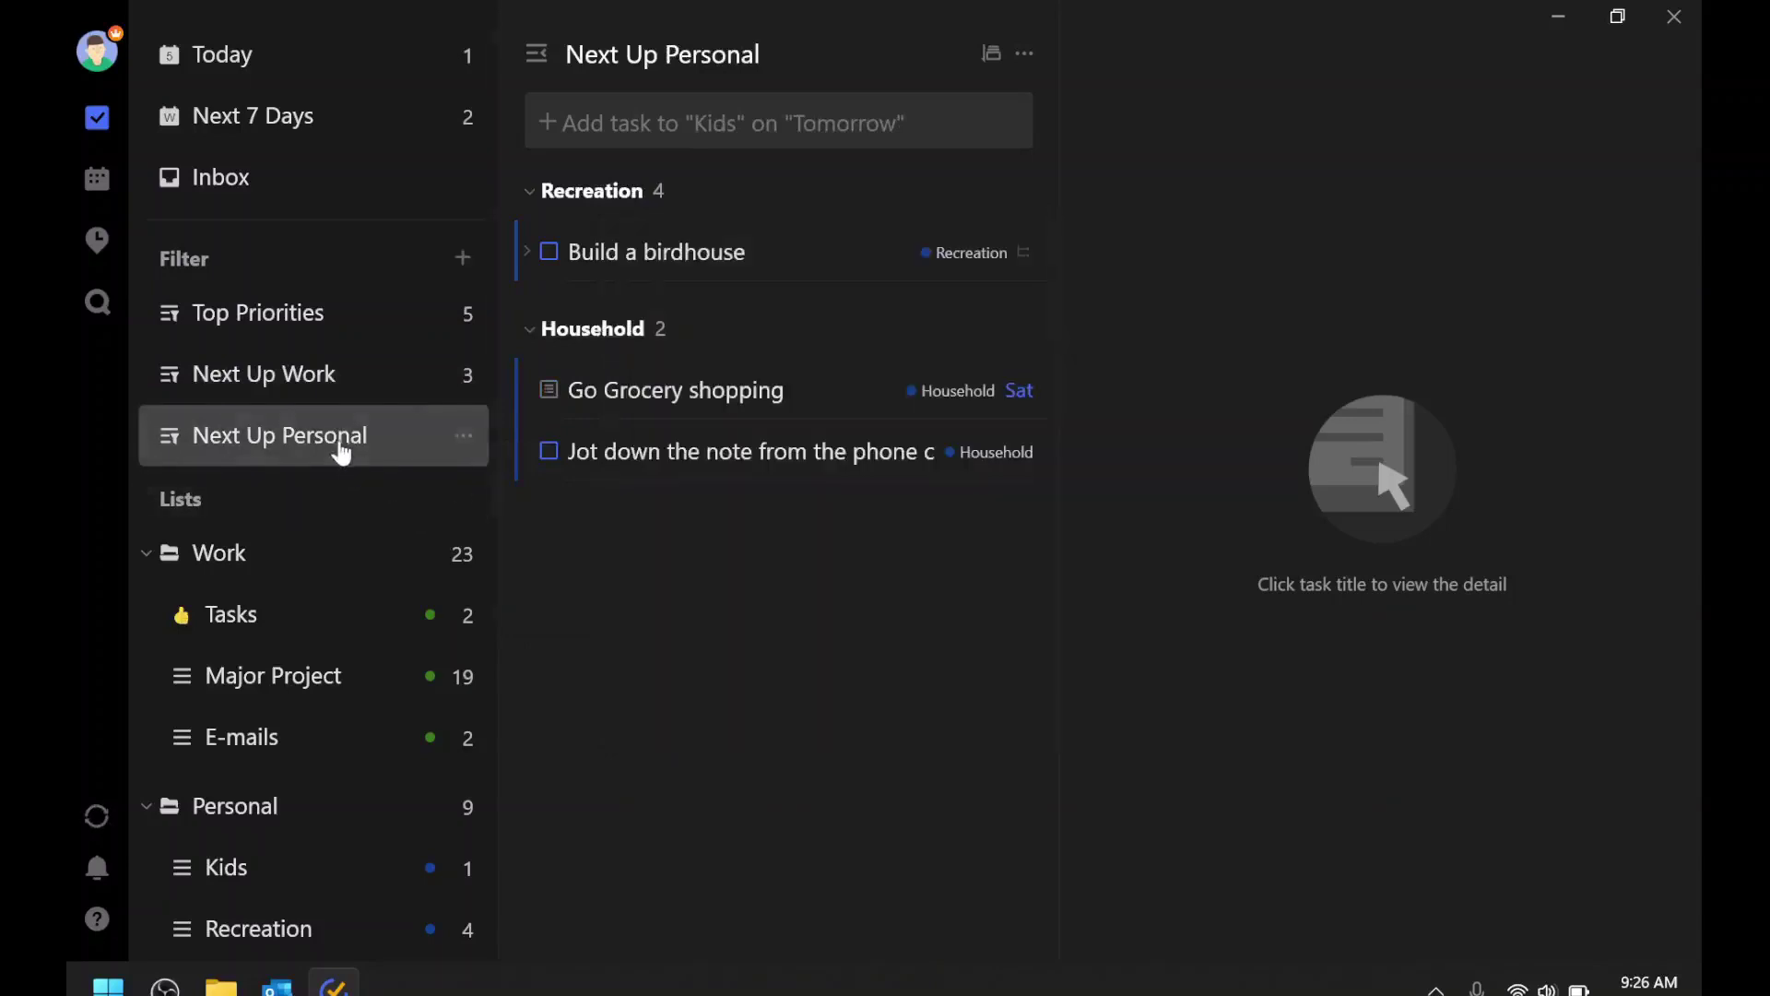